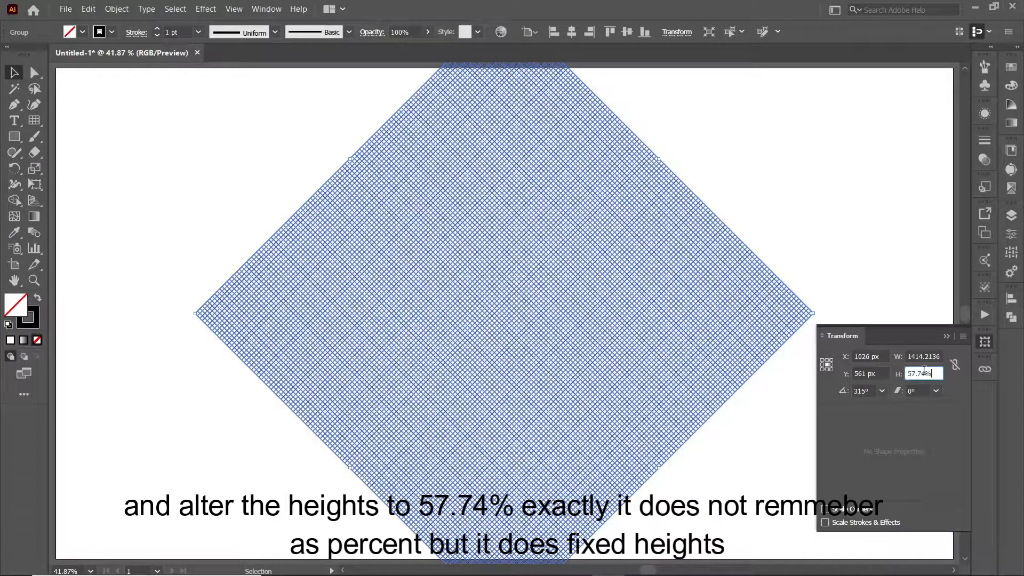
# Set the rotated grid's height to 57.74% and enlarge it proportionally from its centre until it covers the whole artboard.
pyautogui.click(888, 307)
pyautogui.hotkey('ctrl', '-')
pyautogui.hotkey('ctrl', '-')
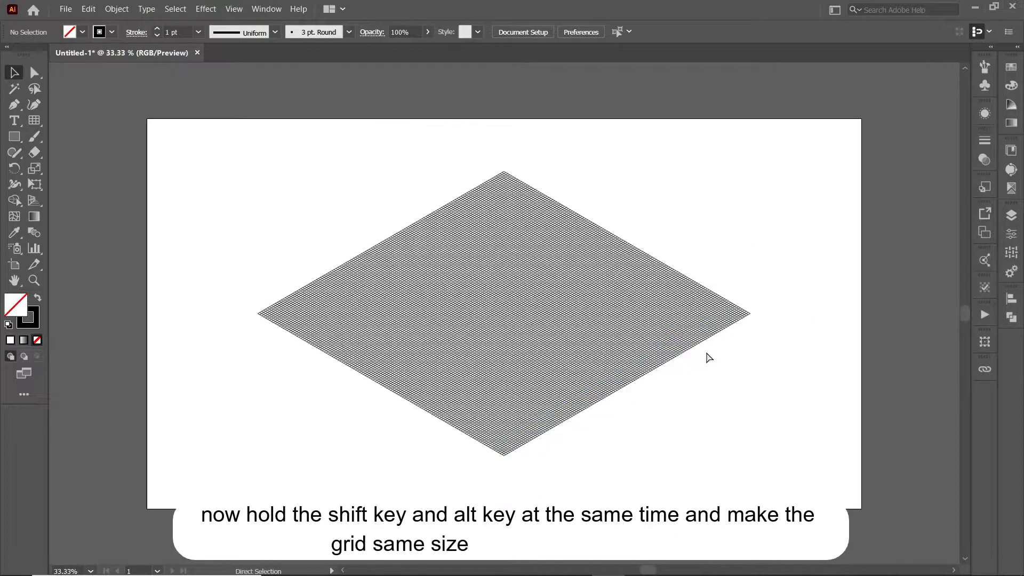
pyautogui.click(689, 314)
pyautogui.moveTo(690, 314); pyautogui.dragTo(956, 314)
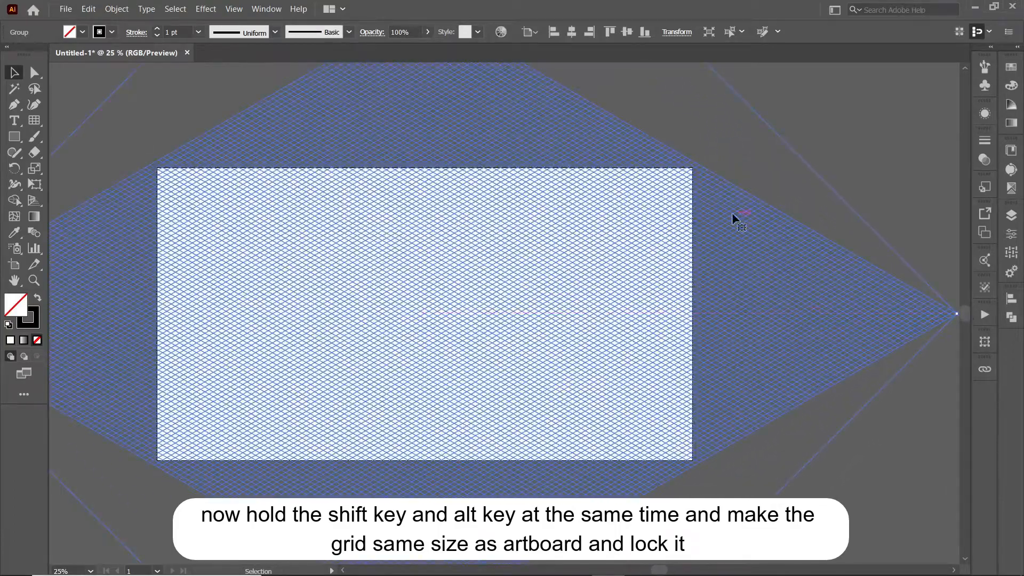
# Lock the enlarged isometric grid.
pyautogui.click(109, 9)
pyautogui.moveTo(213, 91)
pyautogui.click(301, 90)
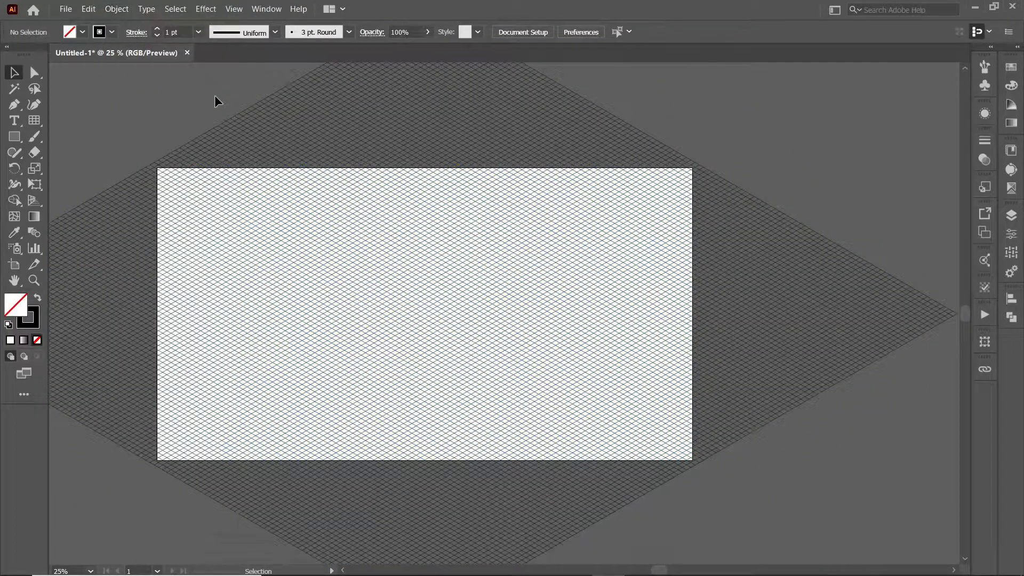
# Draw the house's left wall along the grid with the Pen tool, with a window notch in its lower right edge and a stepped upper corner.
pyautogui.hotkey('ctrl', '0')
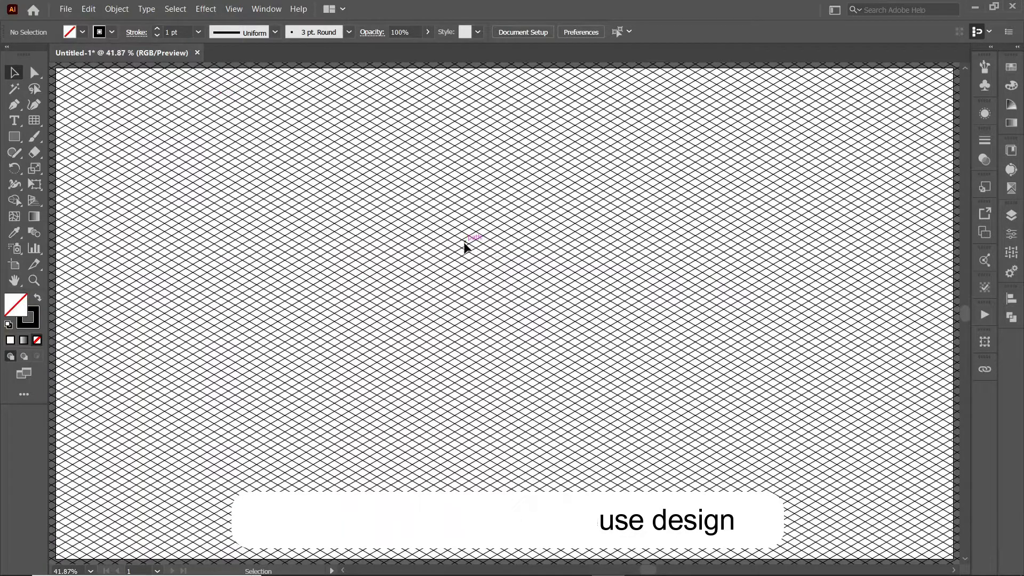
pyautogui.press('p')
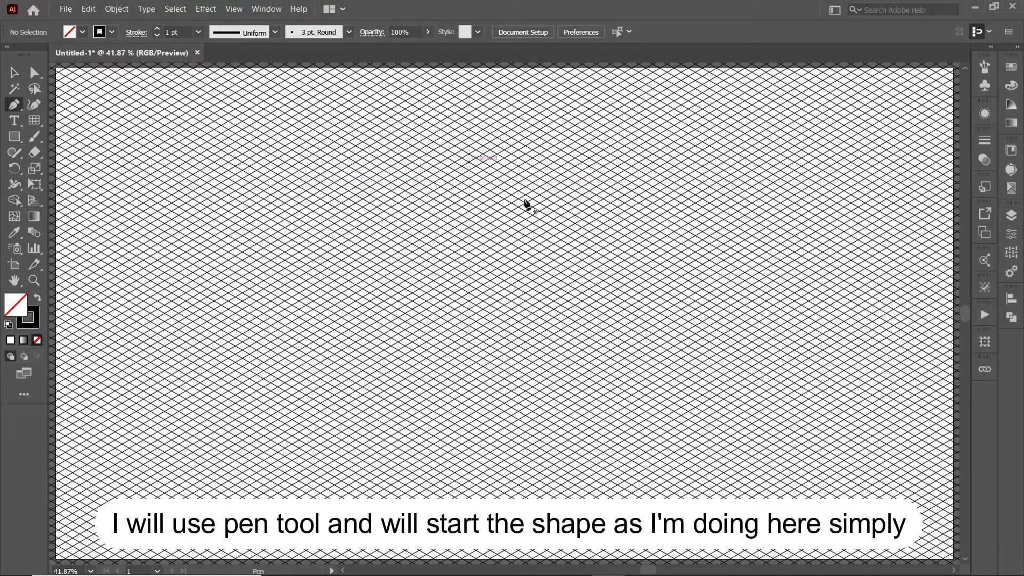
pyautogui.hotkey('ctrl', '+')
pyautogui.hotkey('ctrl', '+')
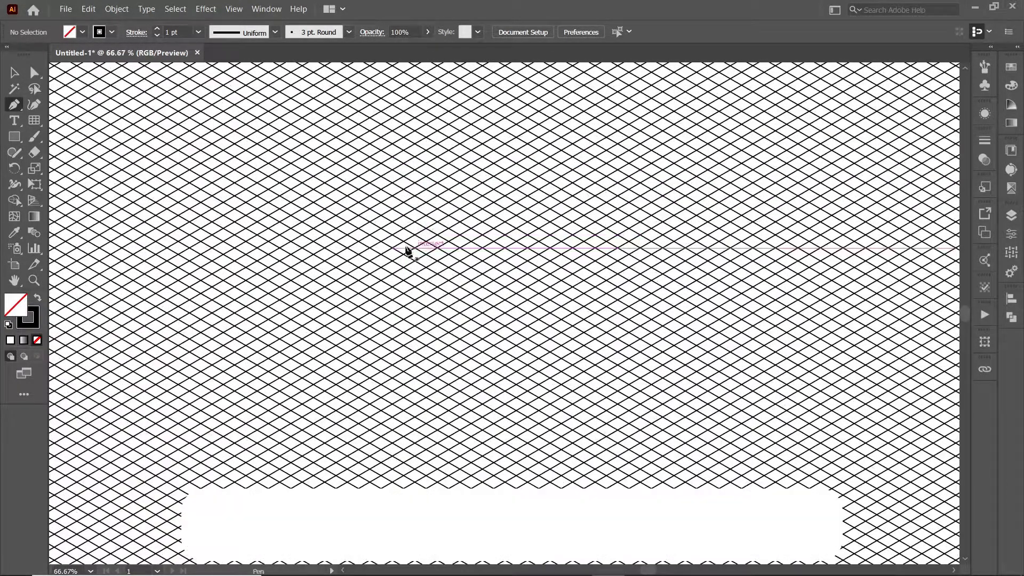
pyautogui.click(347, 144)
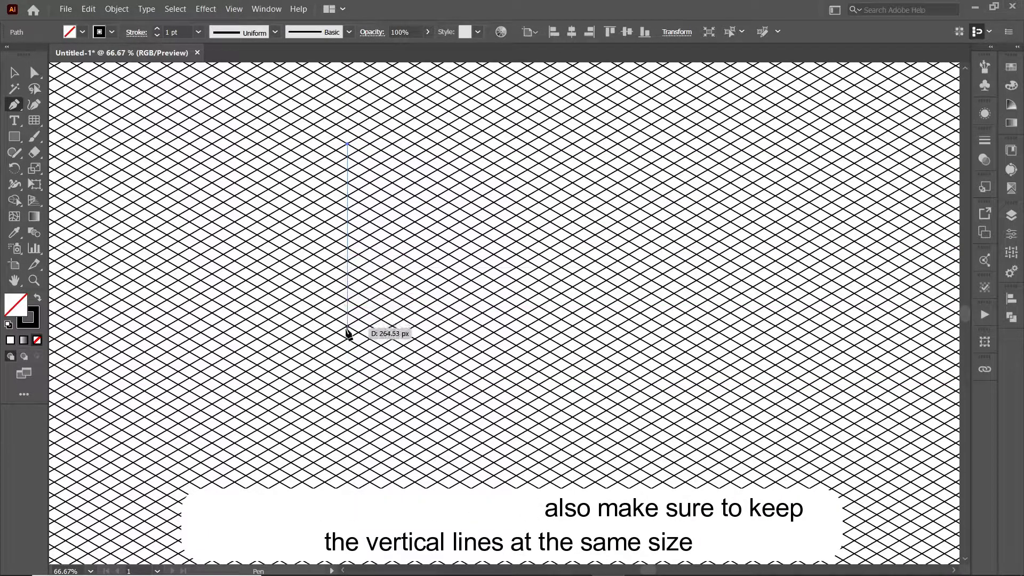
pyautogui.click(348, 366)
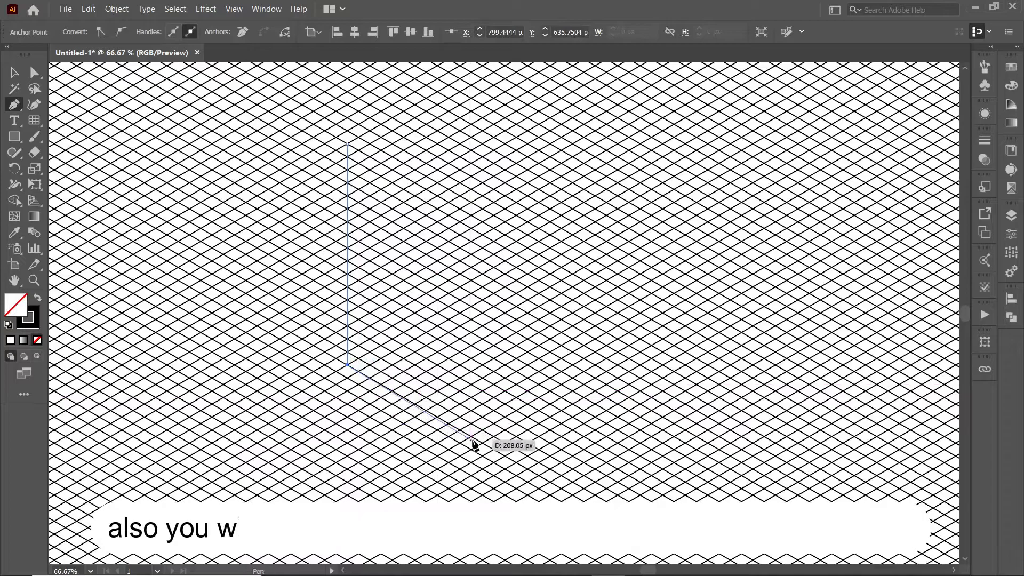
pyautogui.click(483, 442)
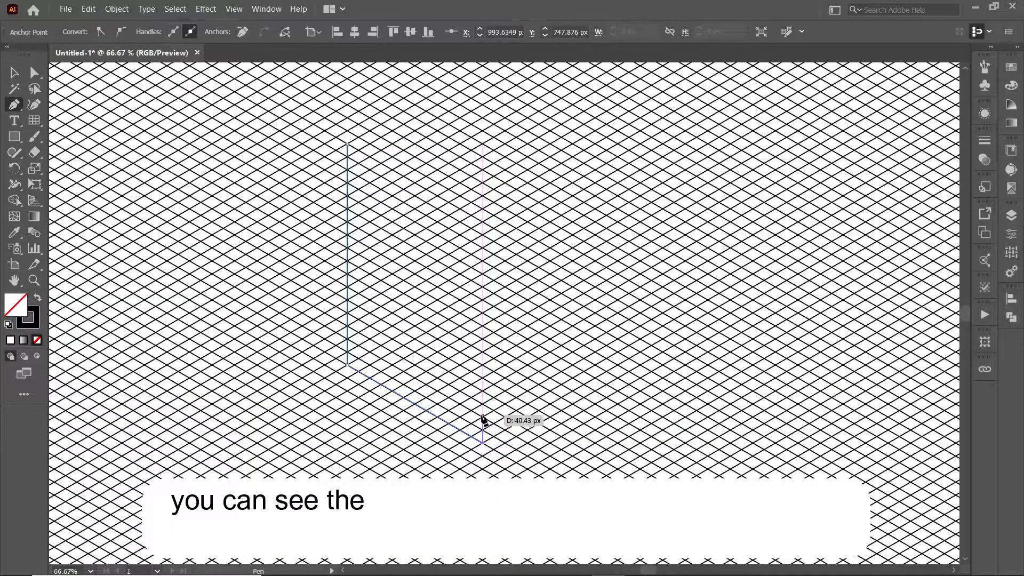
pyautogui.click(483, 417)
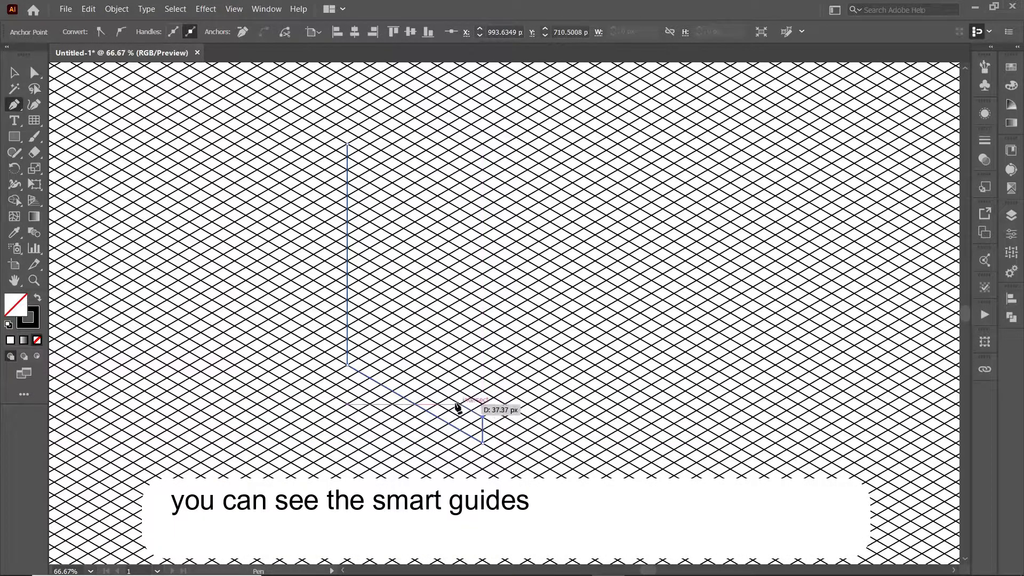
pyautogui.click(425, 384)
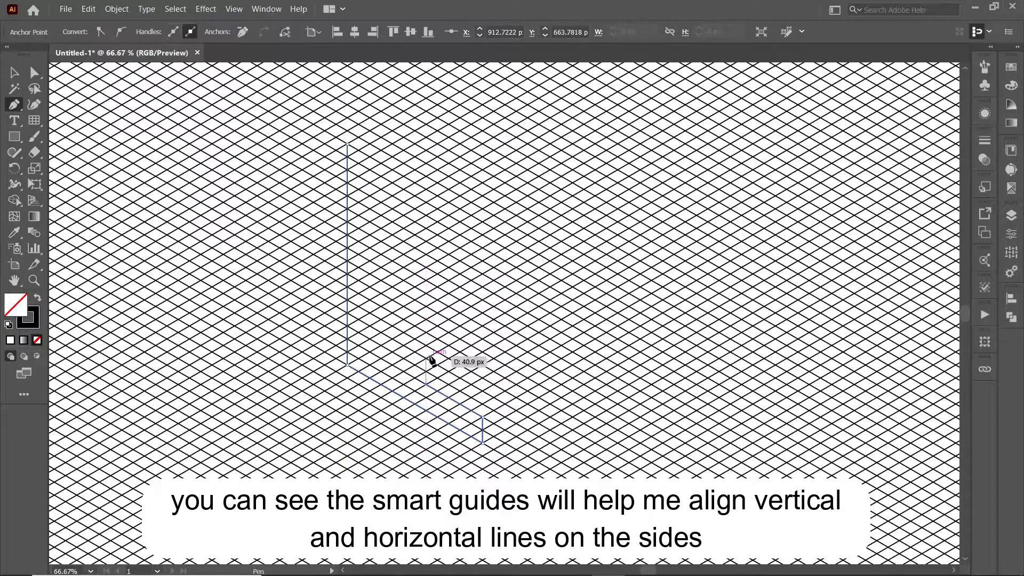
pyautogui.click(483, 380)
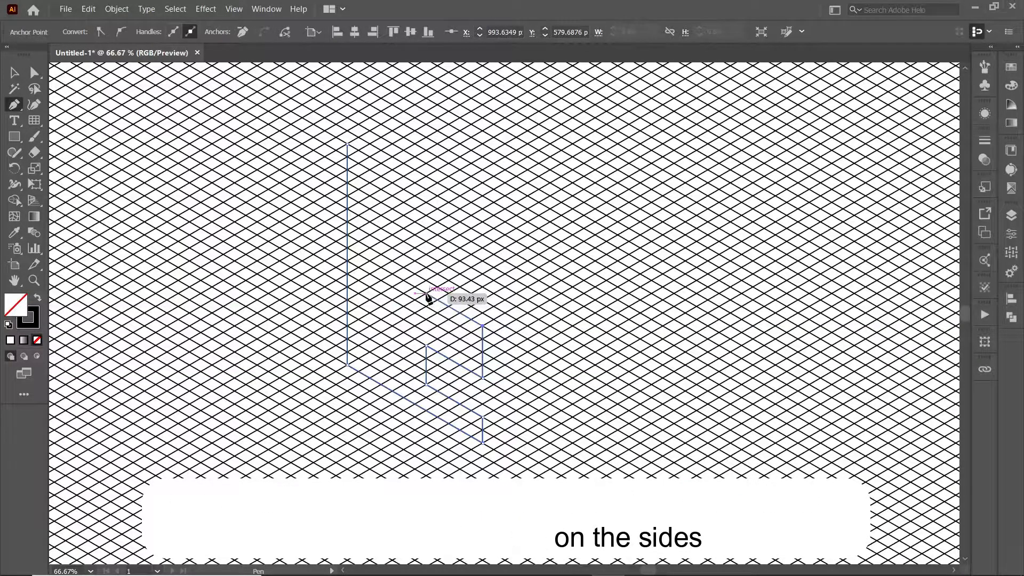
pyautogui.click(449, 310)
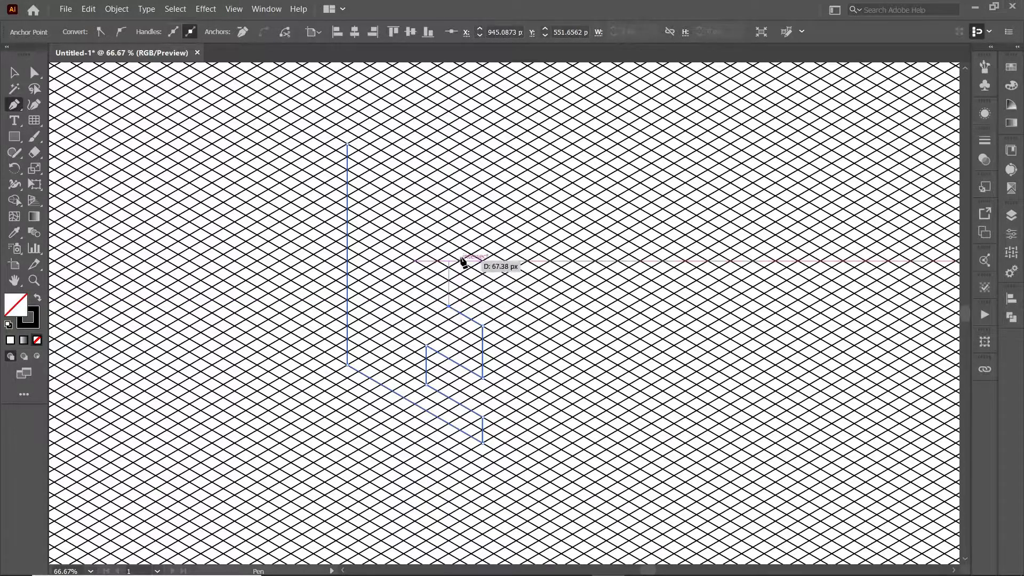
pyautogui.click(449, 202)
pyautogui.click(347, 145)
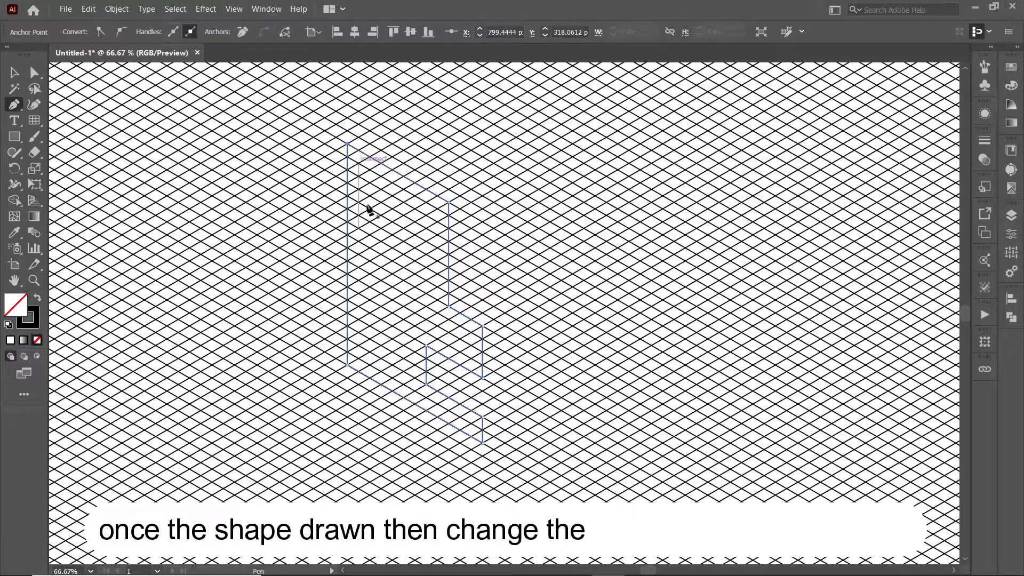
# Fill the left wall shape with the golden-brown swatch and leave it without a stroke.
pyautogui.hotkey('shift', 'x')
pyautogui.press('v')
pyautogui.click(157, 227)
pyautogui.click(437, 297)
pyautogui.click(1011, 66)
pyautogui.click(962, 121)
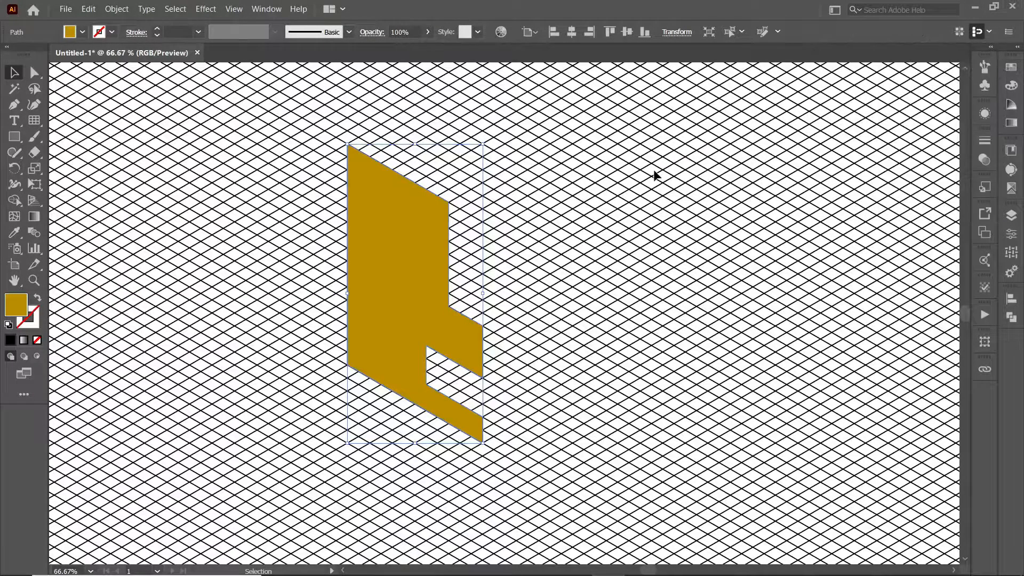
pyautogui.click(654, 174)
# Draw the unfilled outline of the right wall from the left wall's lower corner, including the matching window notch at the shared edge.
pyautogui.press('p')
pyautogui.click(483, 442)
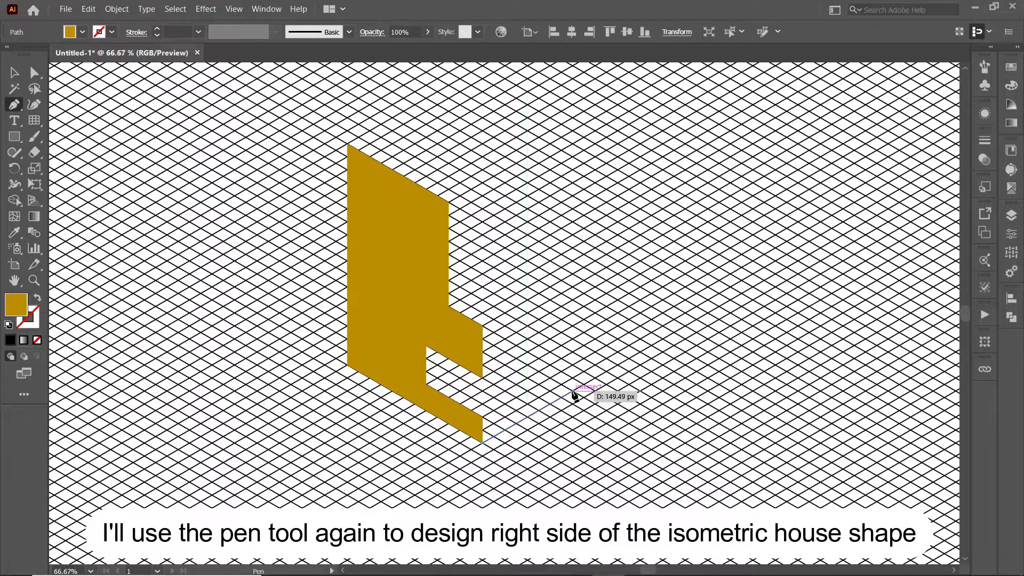
pyautogui.click(652, 346)
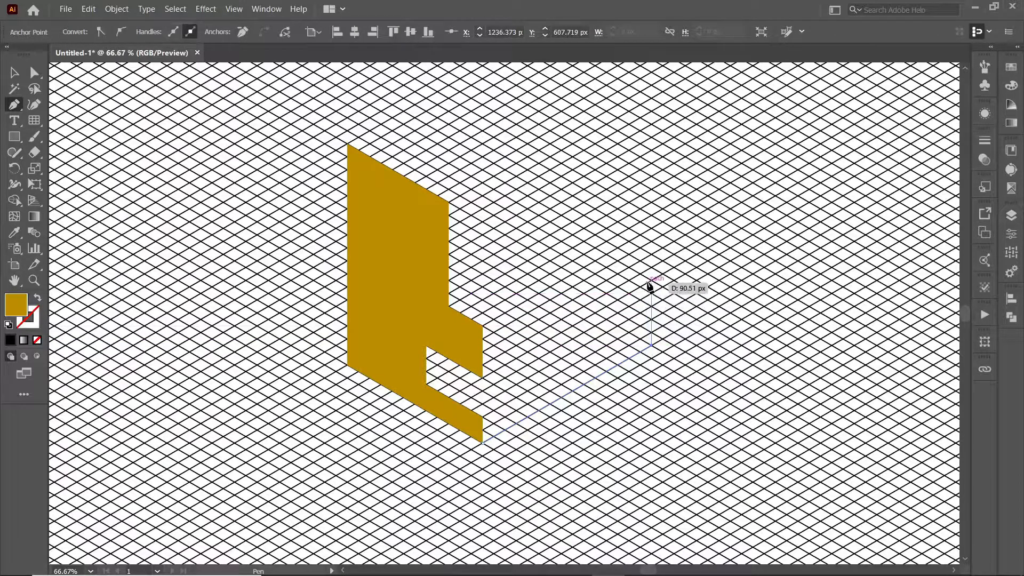
pyautogui.click(652, 217)
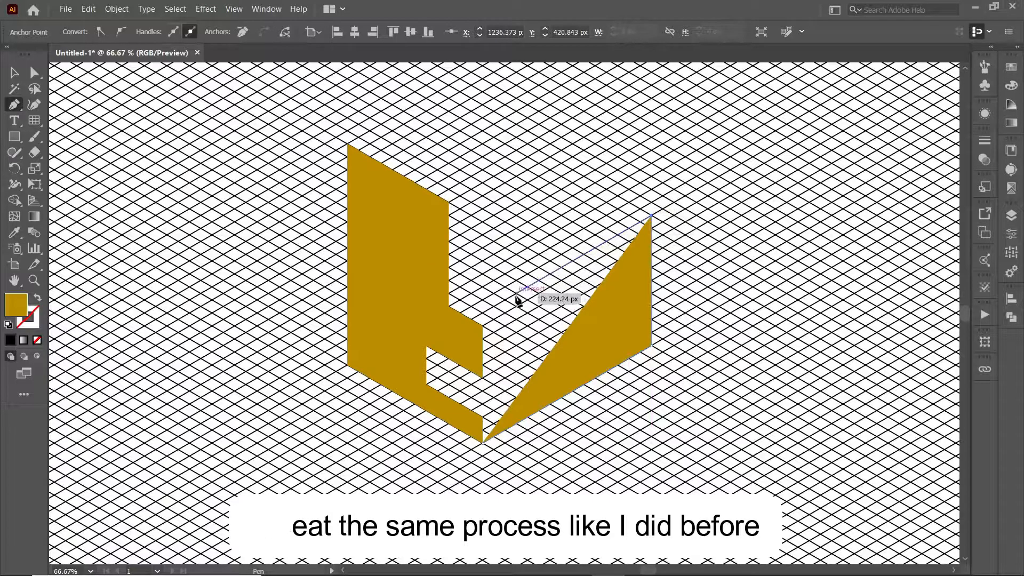
pyautogui.hotkey('ctrl', 'z')
pyautogui.hotkey('shift', 'x')
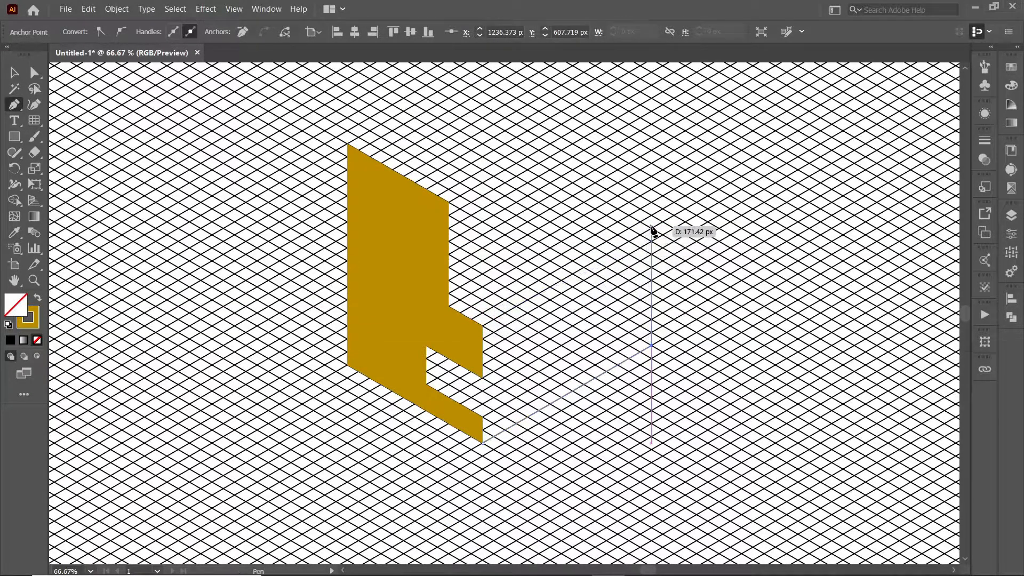
pyautogui.click(483, 324)
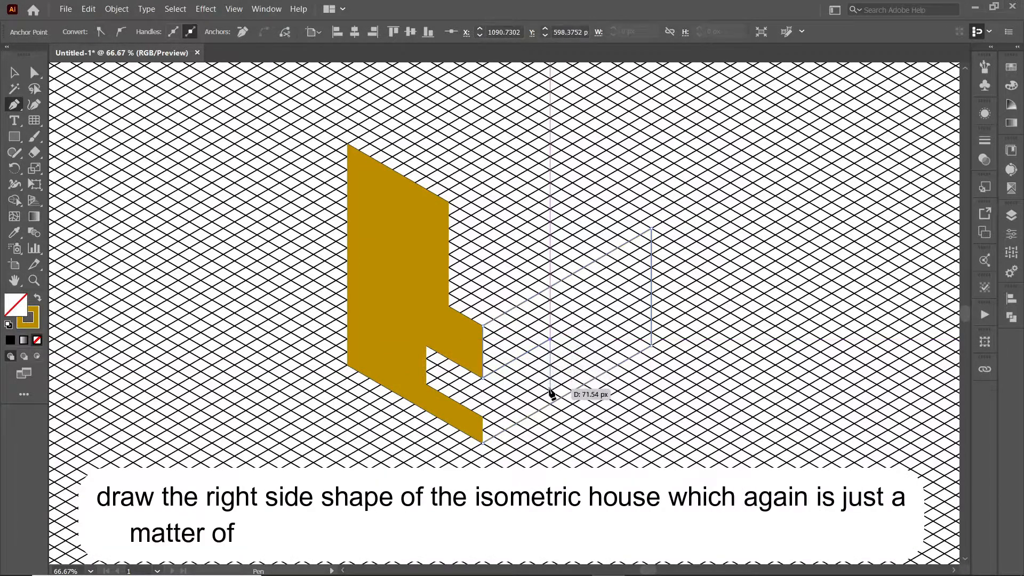
pyautogui.click(482, 416)
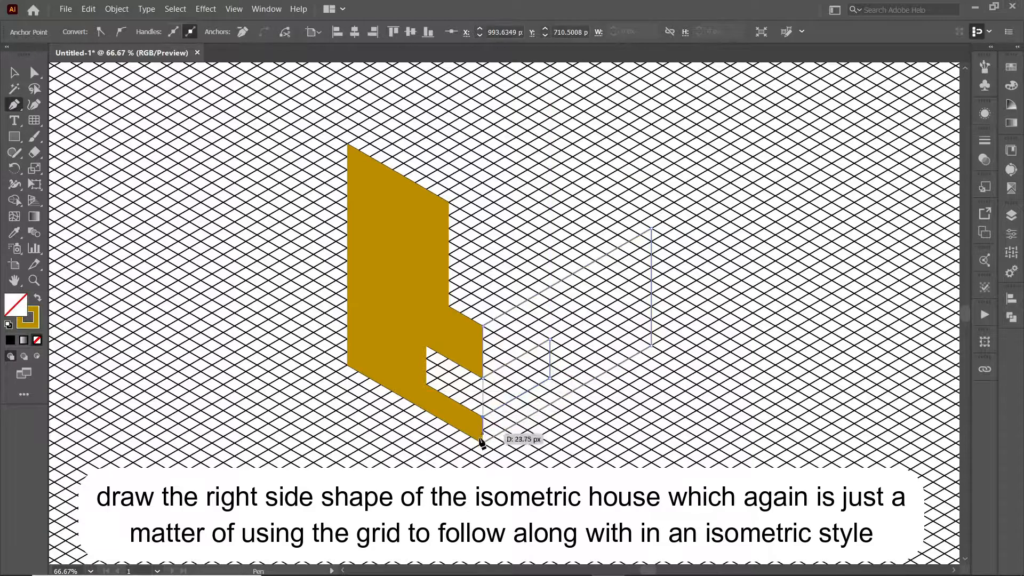
# Turn the right wall's outline into a fill and give it a darker shade of the golden brown.
pyautogui.click(38, 297)
pyautogui.press('v')
pyautogui.click(1011, 67)
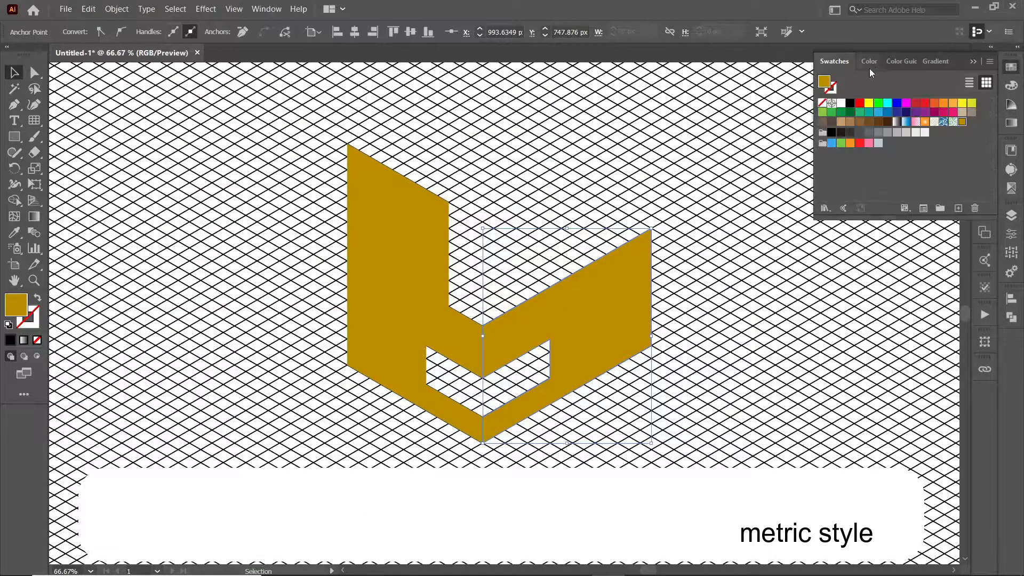
pyautogui.click(897, 61)
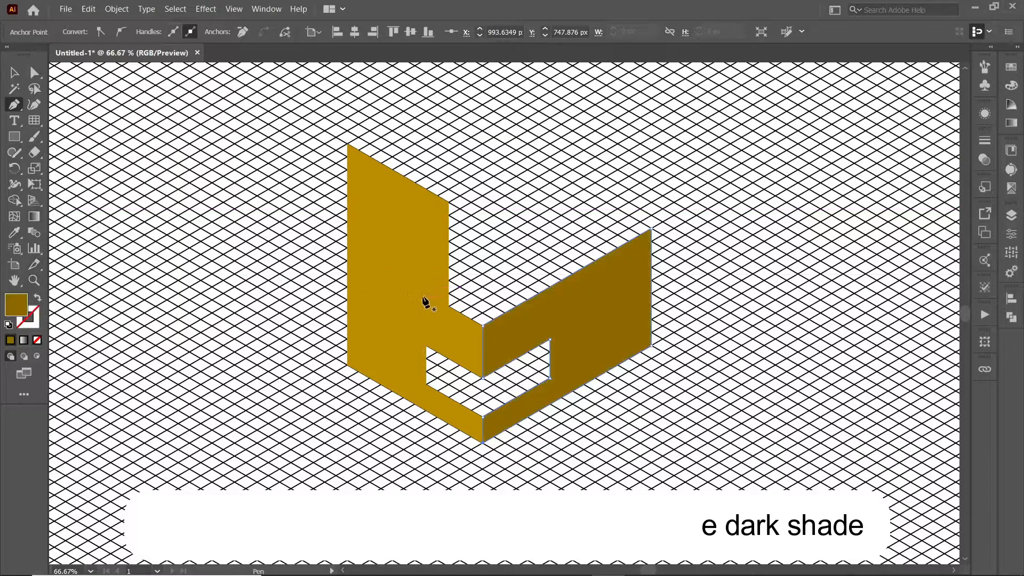
# Draw the narrow balcony face along the right wall's upper edge and fill it with an even darker brown shade.
pyautogui.click(448, 307)
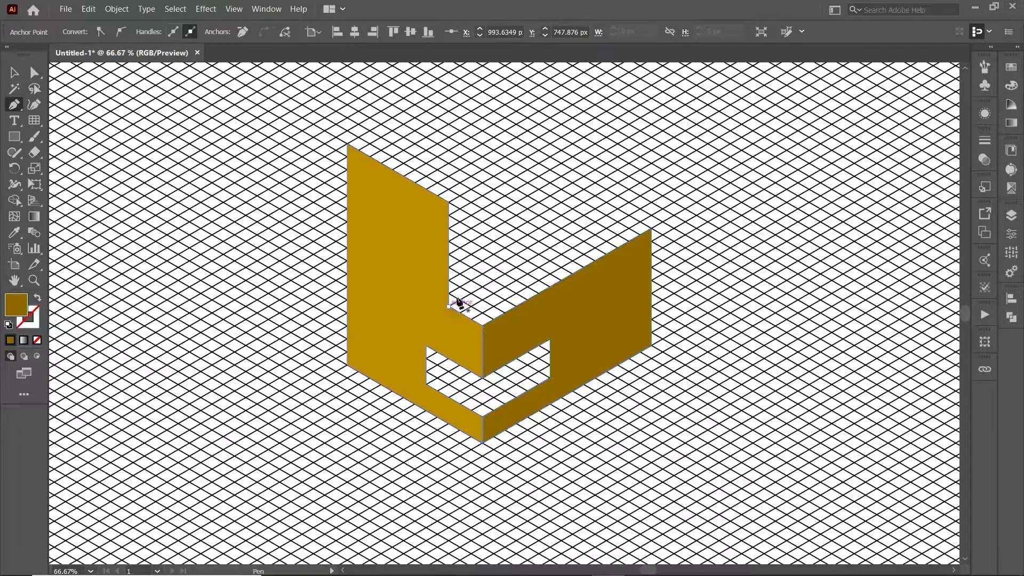
pyautogui.click(617, 209)
pyautogui.click(651, 230)
pyautogui.click(483, 325)
pyautogui.click(448, 306)
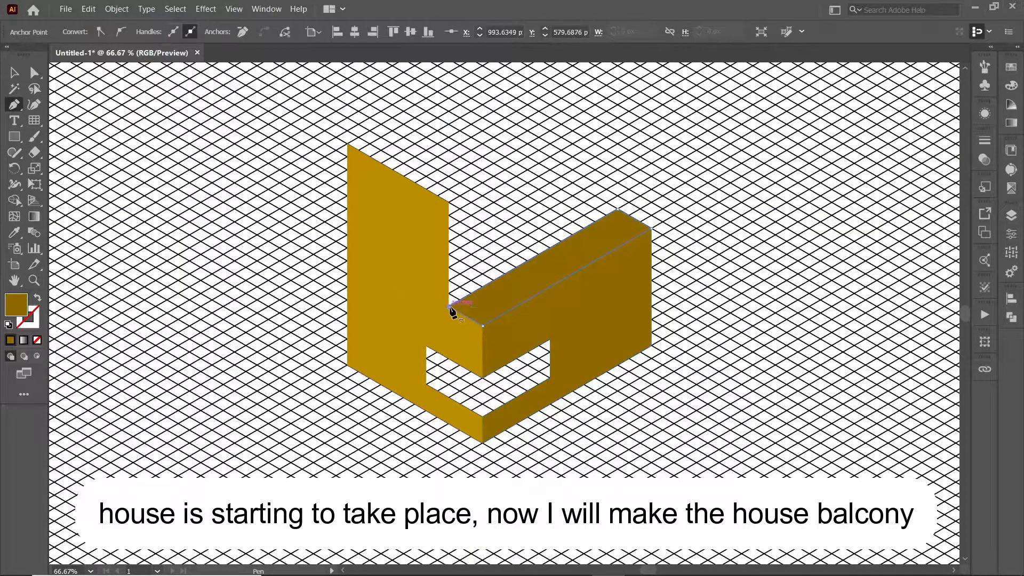
pyautogui.click(1009, 67)
pyautogui.click(888, 101)
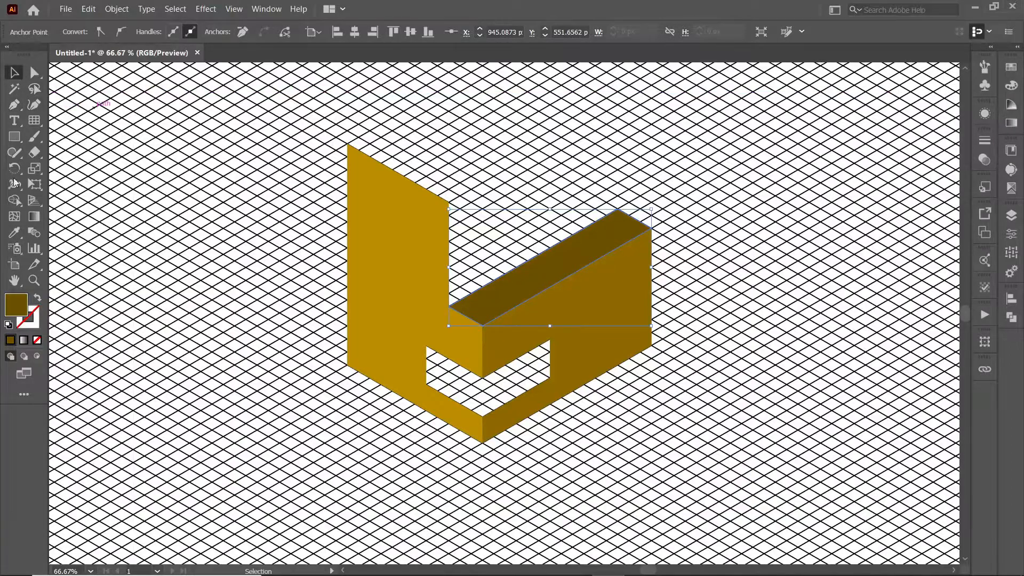
# Draw the upper front wall rising from the balcony's back edge and colour it by sampling the lower right wall.
pyautogui.click(448, 201)
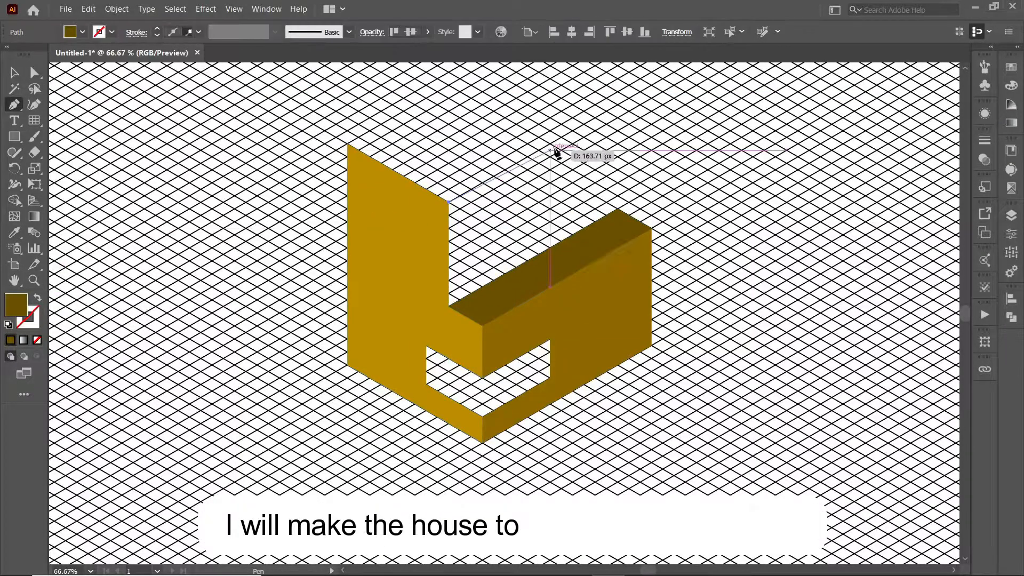
pyautogui.click(617, 105)
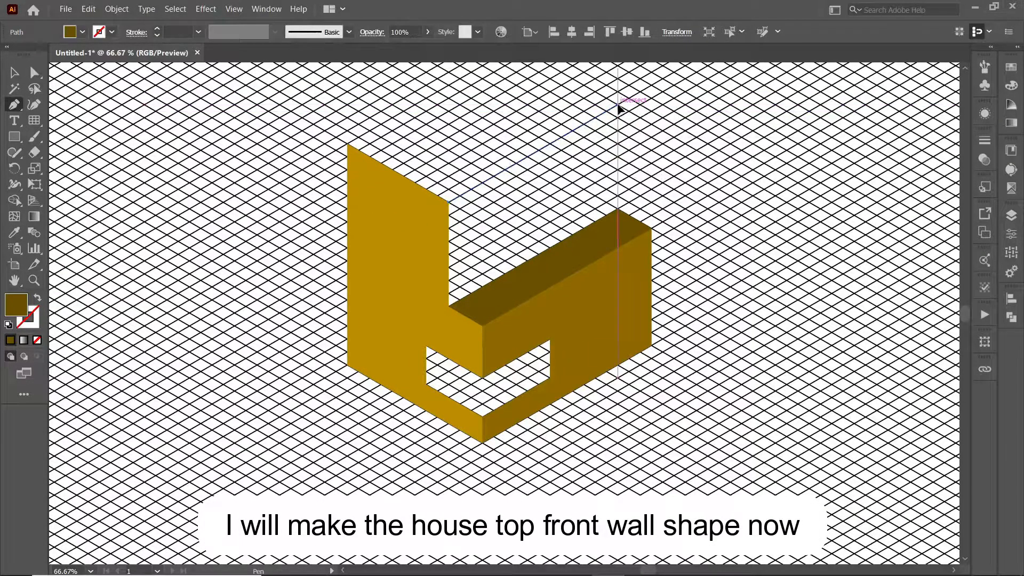
pyautogui.click(617, 210)
pyautogui.click(448, 307)
pyautogui.press('i')
pyautogui.click(522, 325)
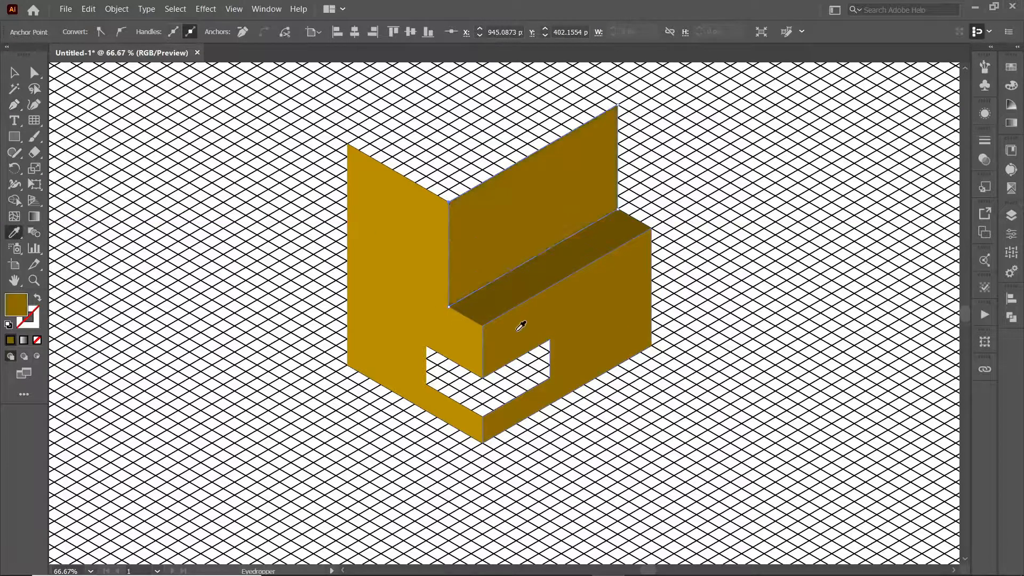
pyautogui.press('v')
pyautogui.click(124, 179)
# Draw the four-sided roof face joining the top edges of the left wall and the upper front wall.
pyautogui.moveTo(320, 190); pyautogui.dragTo(350, 309)
pyautogui.hotkey('ctrl', '+')
pyautogui.click(258, 190)
pyautogui.moveTo(495, 97); pyautogui.dragTo(495, 169)
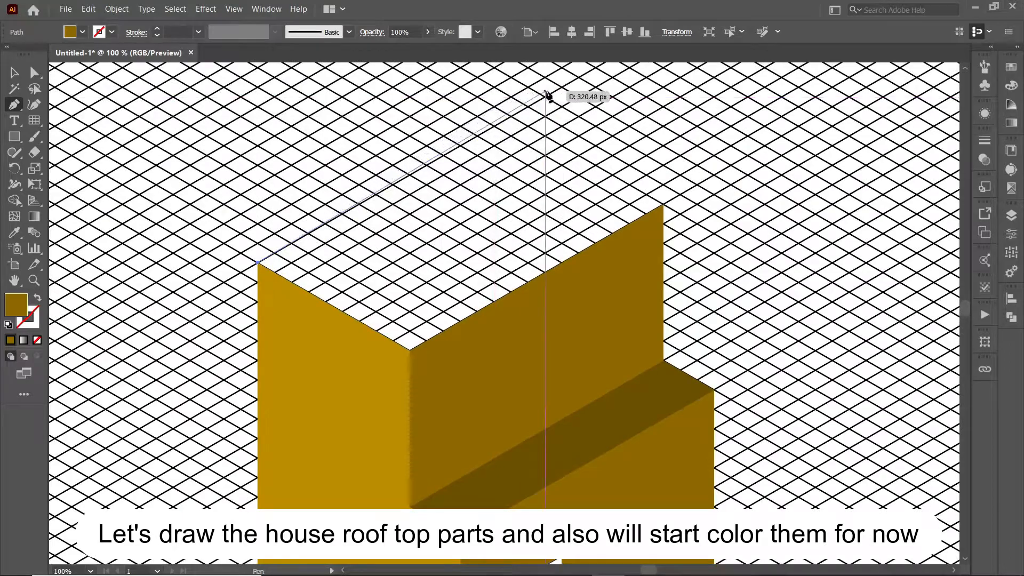
pyautogui.click(511, 117)
pyautogui.click(663, 205)
pyautogui.click(409, 350)
pyautogui.click(258, 264)
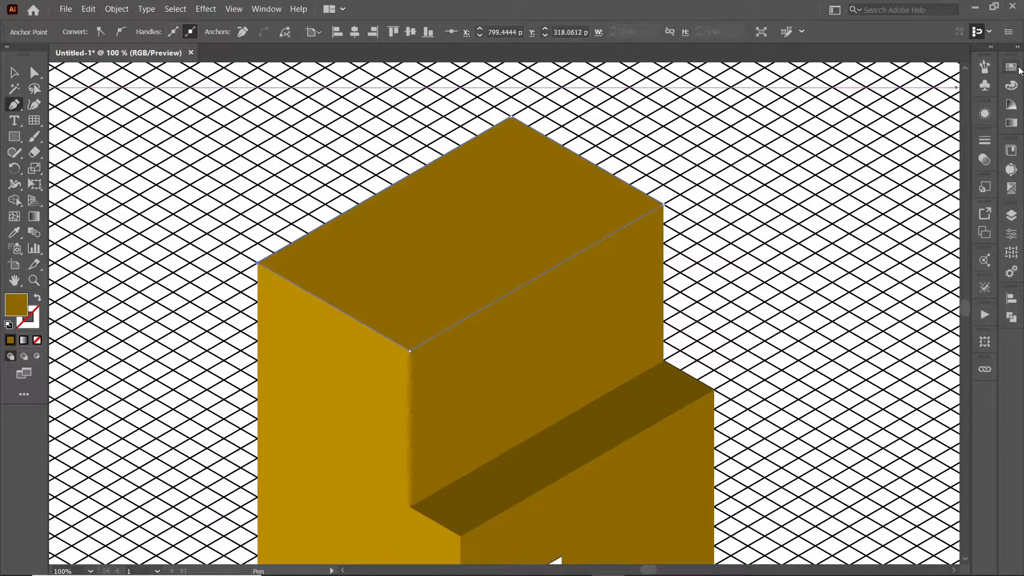
# Fill the roof face with a light grey swatch.
pyautogui.click(985, 85)
pyautogui.click(916, 132)
pyautogui.click(907, 132)
pyautogui.click(897, 133)
pyautogui.click(973, 61)
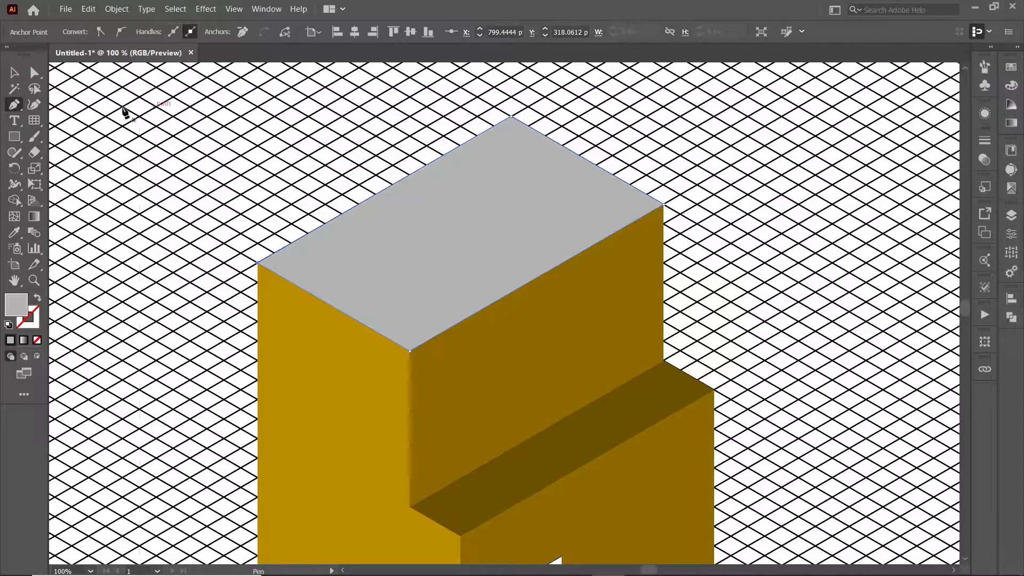
# Swap the roof's grey fill to its stroke and draw a parallel four-sided outline inset within the roof edge.
pyautogui.click(14, 73)
pyautogui.click(37, 298)
pyautogui.click(81, 181)
pyautogui.click(292, 263)
pyautogui.click(511, 137)
pyautogui.click(630, 204)
pyautogui.click(410, 331)
pyautogui.click(292, 263)
# Draw a second, smaller parallel outline inside the inset roof outline.
pyautogui.click(325, 263)
pyautogui.click(511, 155)
pyautogui.click(596, 205)
pyautogui.click(410, 312)
pyautogui.click(326, 263)
# Change the middle roof outline's stroke to a medium dark grey.
pyautogui.press('v')
pyautogui.click(318, 256)
pyautogui.click(314, 250)
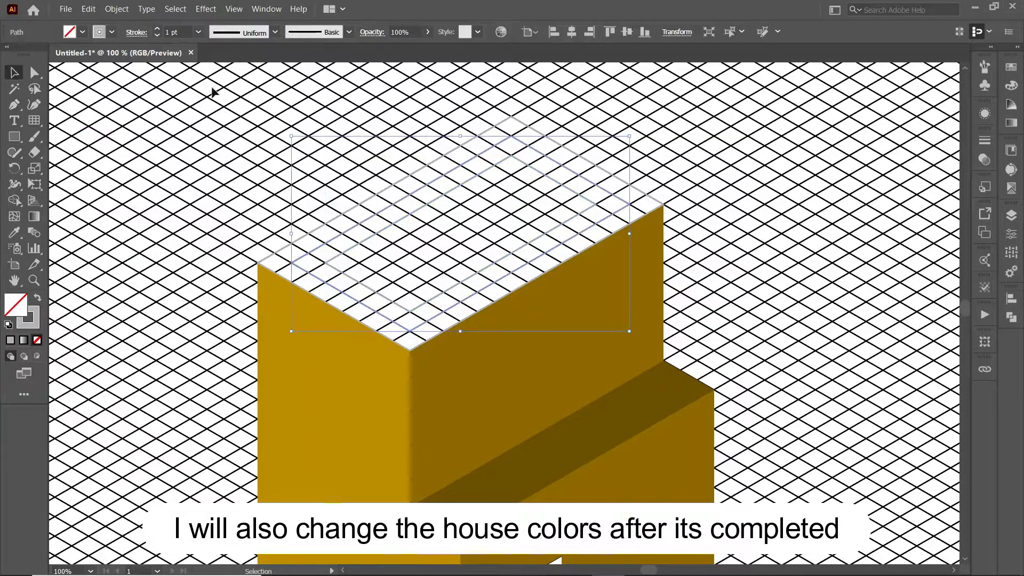
pyautogui.click(112, 32)
pyautogui.click(65, 92)
pyautogui.click(56, 92)
# Colour the innermost roof outline the darkest grey of the three and convert its stroke to a fill.
pyautogui.click(338, 272)
pyautogui.click(111, 31)
pyautogui.click(47, 92)
pyautogui.click(349, 281)
pyautogui.click(346, 274)
pyautogui.hotkey('shift', 'x')
# Convert the grey strokes of the middle and outer roof shapes to fills without strokes.
pyautogui.click(329, 278)
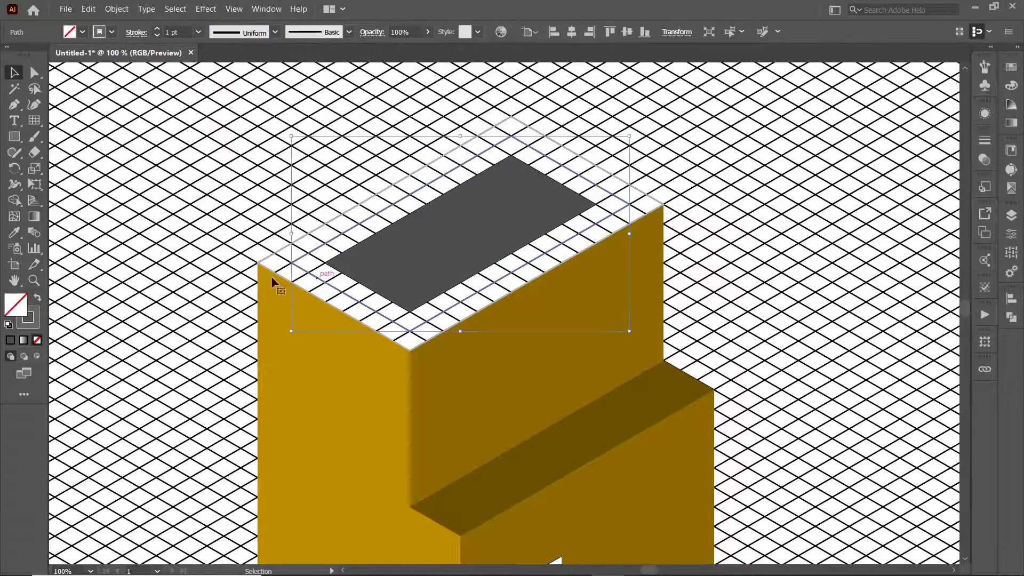
pyautogui.click(318, 277)
pyautogui.click(38, 297)
pyautogui.click(106, 305)
pyautogui.click(277, 273)
pyautogui.click(38, 297)
pyautogui.click(140, 250)
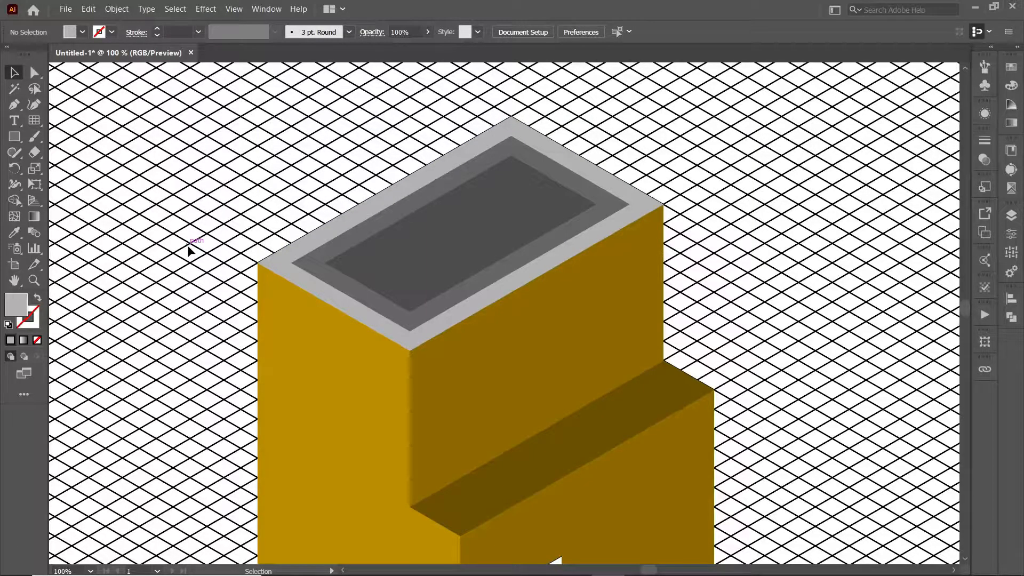
# Draw a narrow vertical parallelogram along the left edge of the ground-floor corner opening with the Pen tool.
pyautogui.moveTo(225, 363); pyautogui.dragTo(233, 301)
pyautogui.moveTo(247, 400); pyautogui.dragTo(305, 105)
pyautogui.hotkey('ctrl', '+')
pyautogui.hotkey('ctrl', '+')
pyautogui.press('p')
pyautogui.click(324, 278)
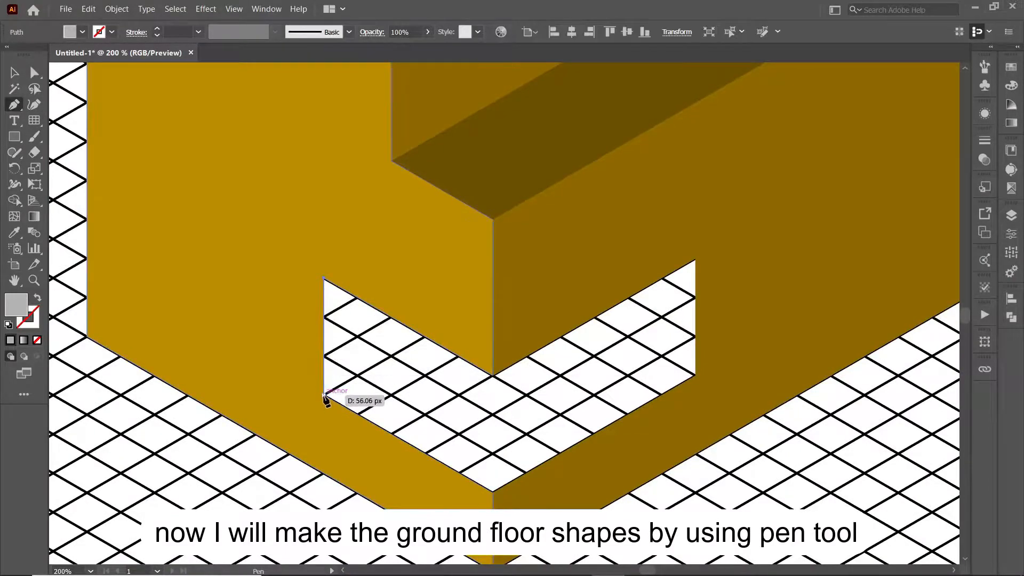
pyautogui.click(324, 395)
pyautogui.click(358, 412)
pyautogui.click(358, 296)
pyautogui.click(323, 278)
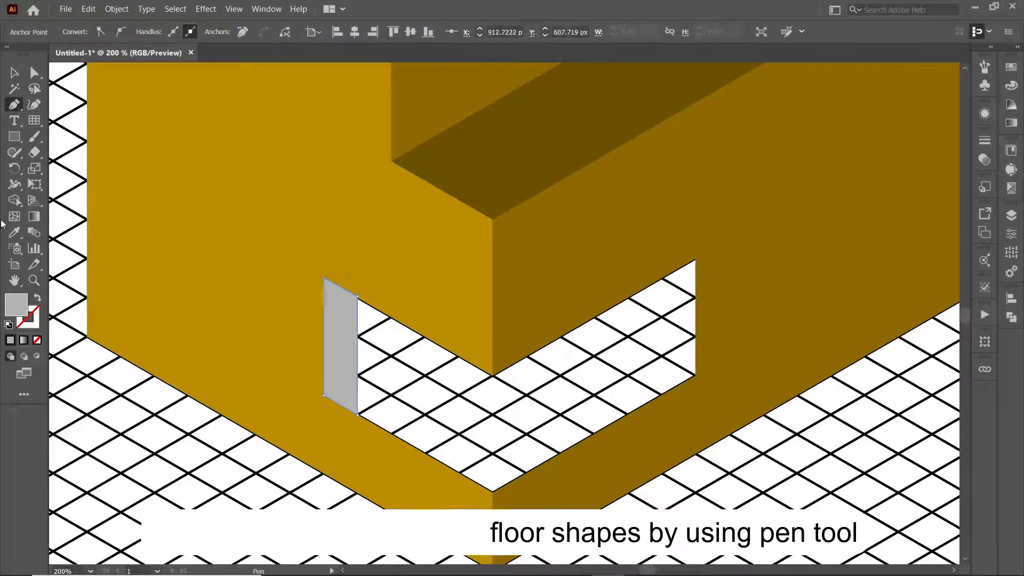
# Colour the opening's left side strip with a darker shade of the sampled wall yellow.
pyautogui.press('i')
pyautogui.click(373, 272)
pyautogui.click(1011, 67)
pyautogui.click(890, 63)
pyautogui.click(886, 114)
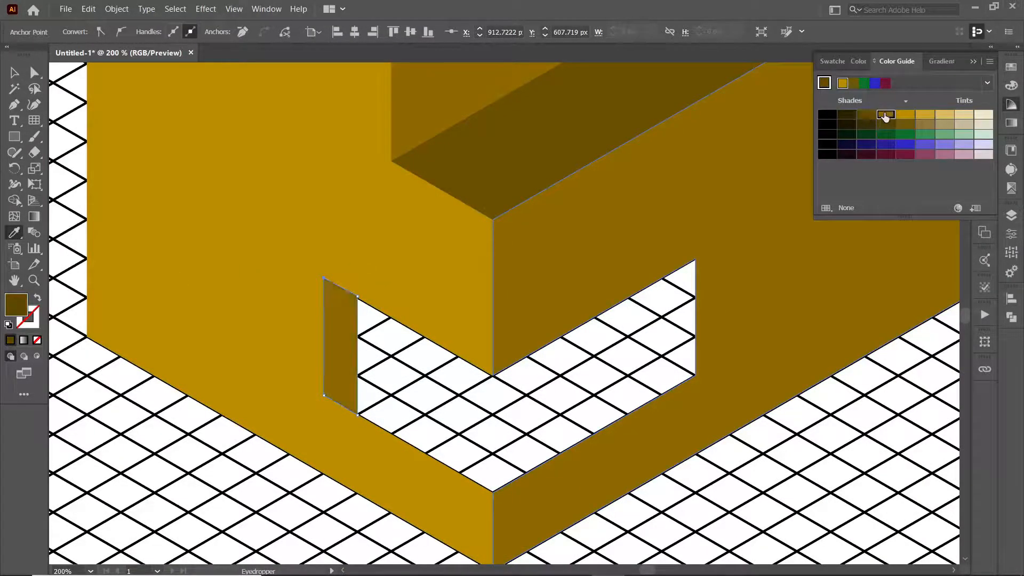
pyautogui.press('v')
pyautogui.hotkey('ctrl', 'shift', 'a')
# Draw a matching strip along the opening's right edge and fill it with a darker brown shade.
pyautogui.click(662, 278)
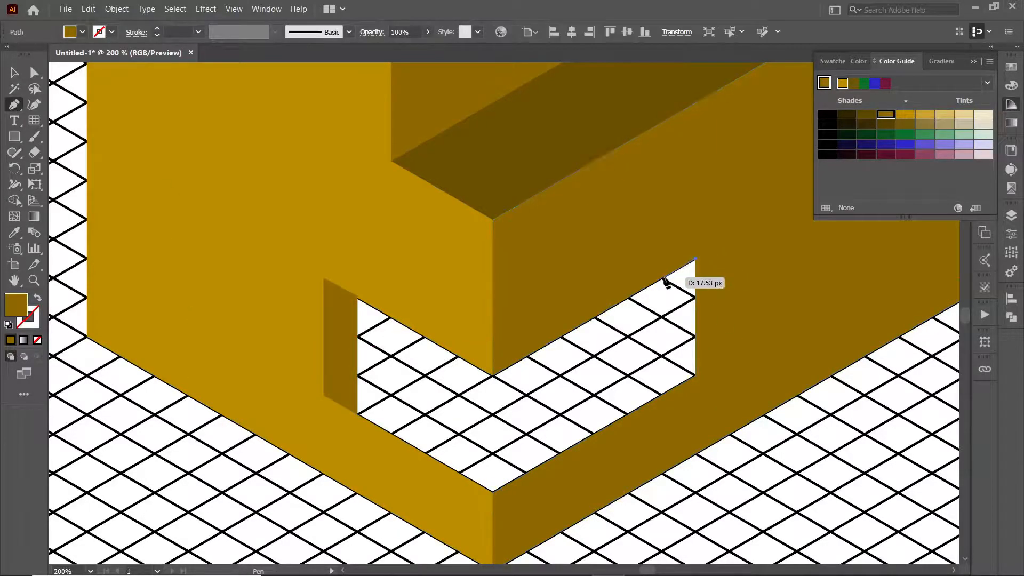
pyautogui.click(662, 395)
pyautogui.click(696, 375)
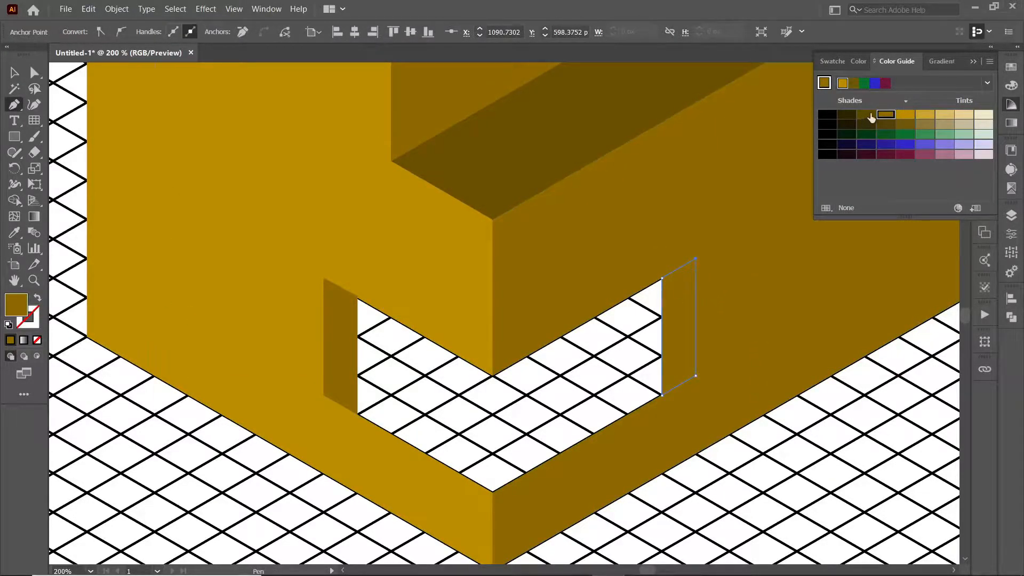
pyautogui.click(866, 114)
pyautogui.press('v')
pyautogui.hotkey('ctrl', 'shift', 'a')
pyautogui.press('a')
pyautogui.click(352, 310)
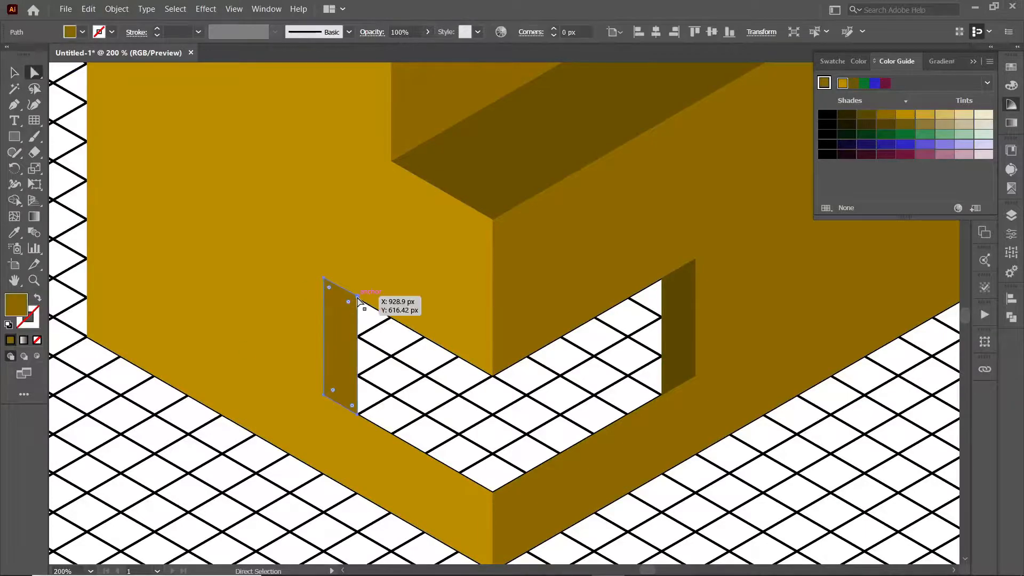
pyautogui.click(356, 300)
pyautogui.press('v')
pyautogui.hotkey('ctrl', 'shift', 'a')
pyautogui.click(352, 342)
pyautogui.keyDown('shift'); pyautogui.click(685, 351); pyautogui.keyUp('shift')
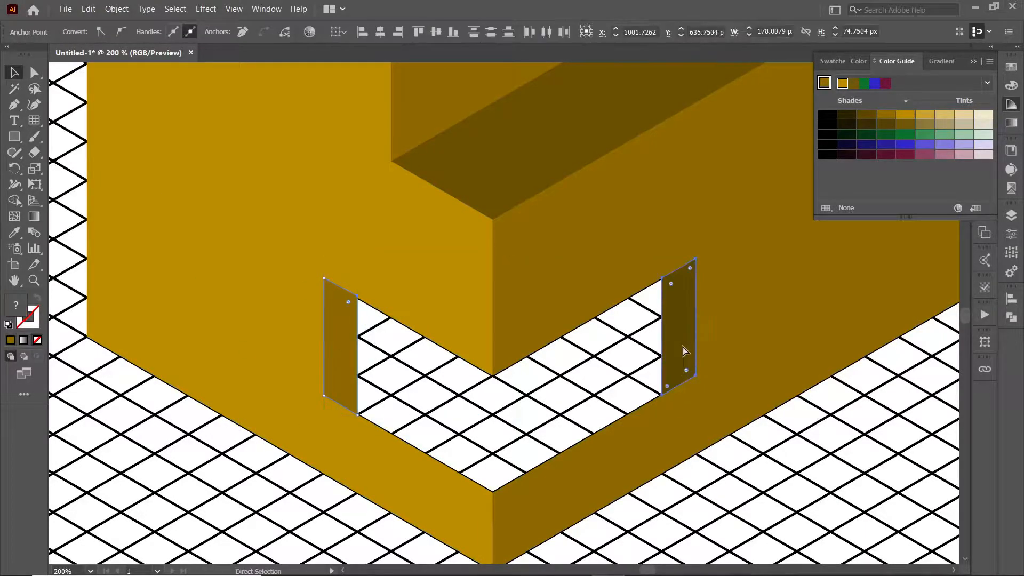
pyautogui.hotkey('ctrl', 'shift', 'a')
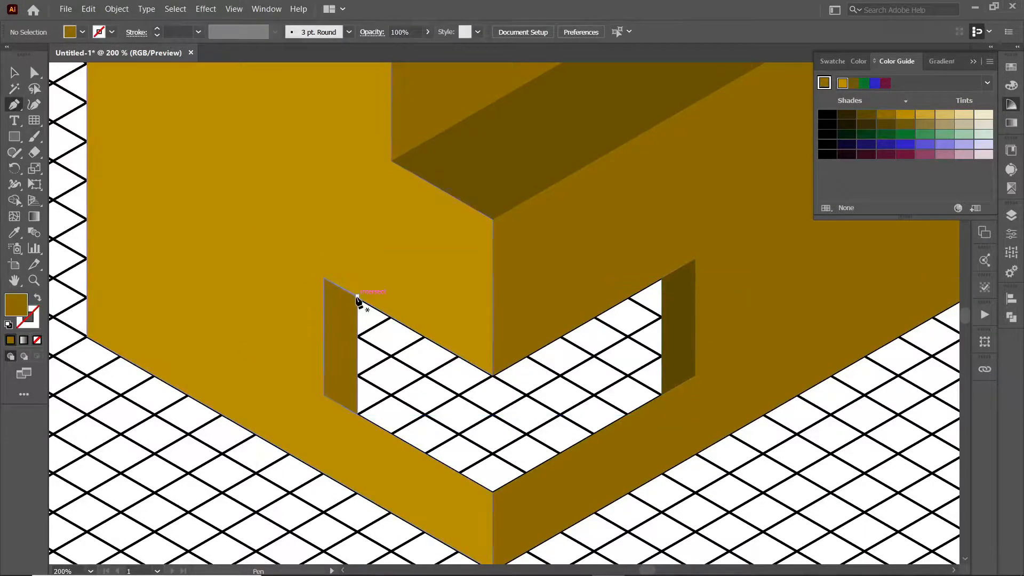
# Draw a closed V-shaped outline covering the whole ground-floor corner opening on both walls.
pyautogui.click(324, 278)
pyautogui.click(493, 375)
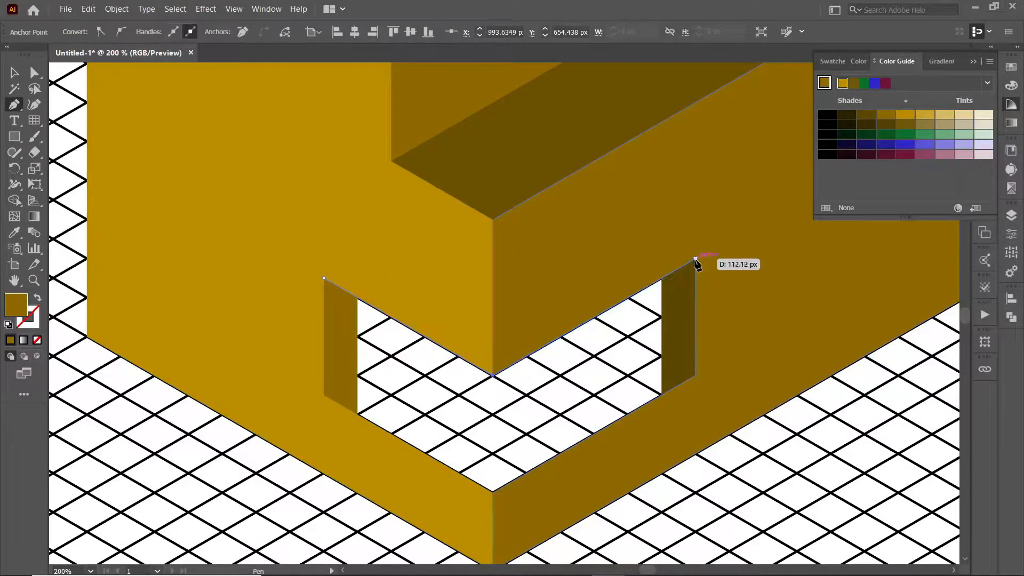
pyautogui.click(695, 259)
pyautogui.click(696, 377)
pyautogui.click(493, 492)
pyautogui.click(324, 395)
pyautogui.click(324, 278)
# Fill the V-shaped opening shape with very dark brown and place it behind the side strips, above the grid.
pyautogui.click(857, 117)
pyautogui.click(849, 115)
pyautogui.hotkey('ctrl', 'shift', '[')
pyautogui.hotkey('ctrl', ']')
pyautogui.press('v')
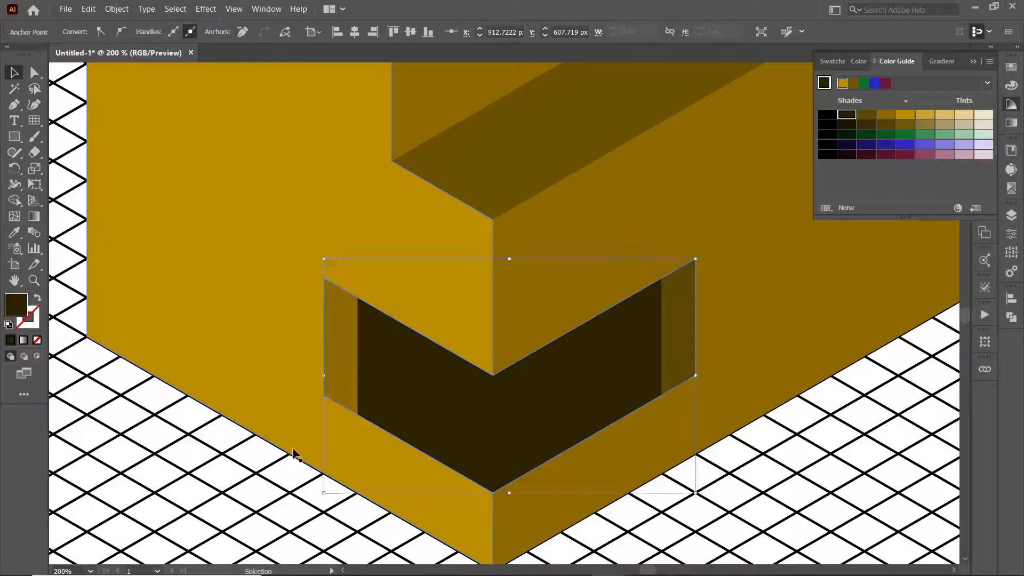
pyautogui.click(288, 469)
pyautogui.click(14, 105)
pyautogui.click(695, 376)
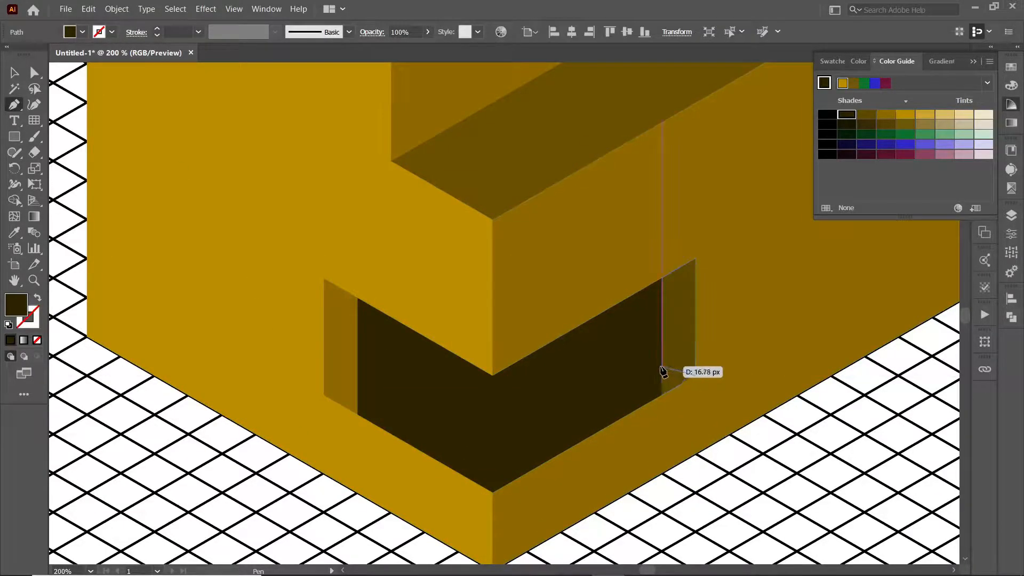
pyautogui.click(662, 355)
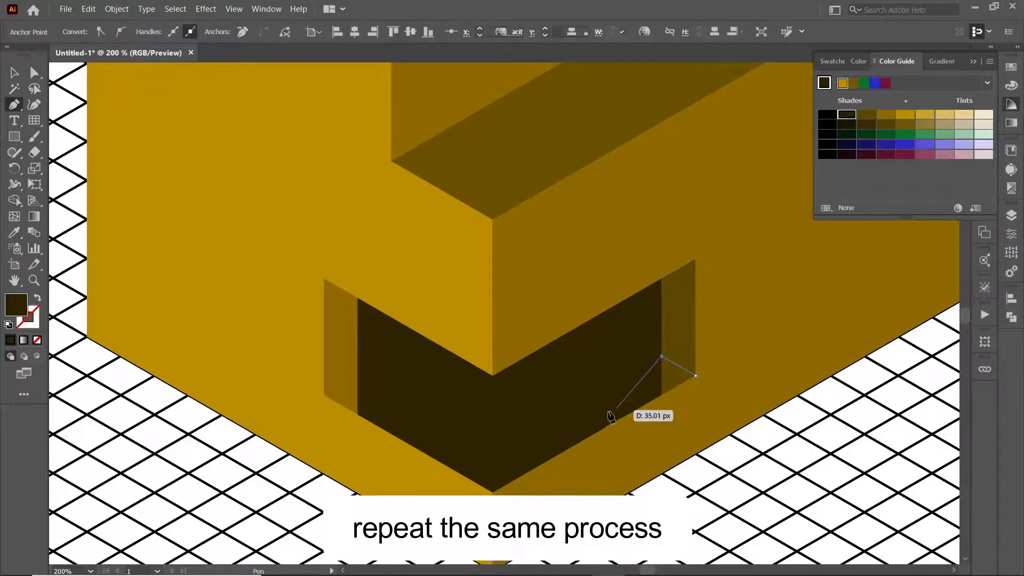
pyautogui.hotkey('ctrl', 'z')
pyautogui.hotkey('ctrl', 'z')
pyautogui.hotkey('ctrl', 'z')
pyautogui.hotkey('ctrl', 'z')
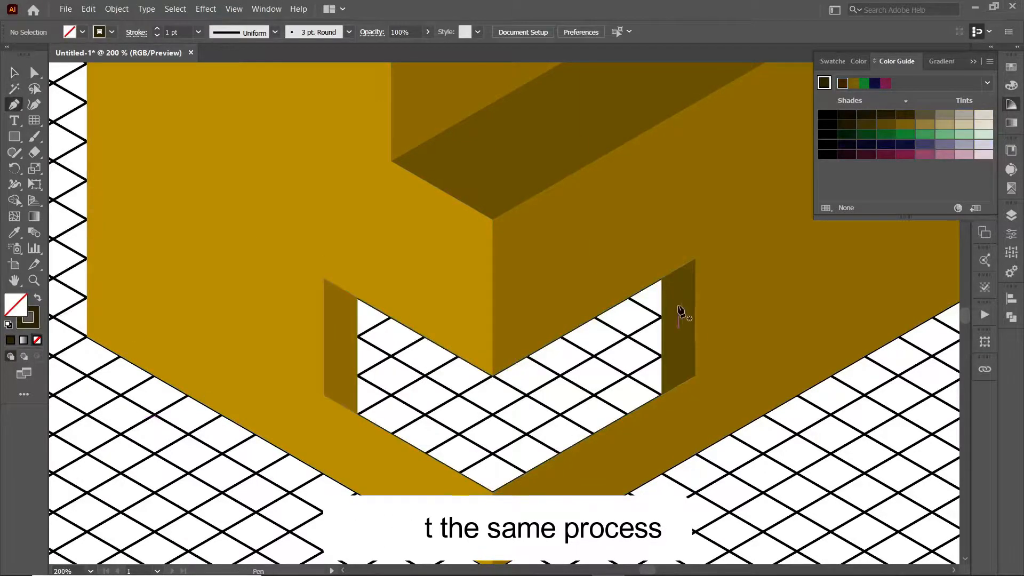
# Draw a V-shaped floor strip along the opening's lower edge and fill it with a lighter tint of the wall yellow.
pyautogui.click(662, 356)
pyautogui.click(493, 453)
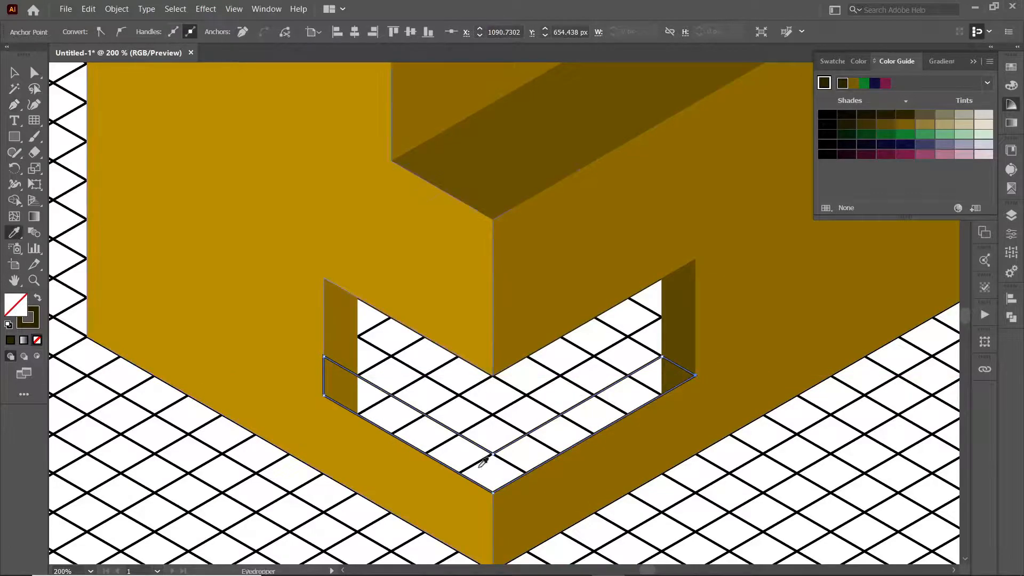
pyautogui.click(387, 444)
pyautogui.click(882, 115)
pyautogui.click(870, 115)
pyautogui.click(924, 114)
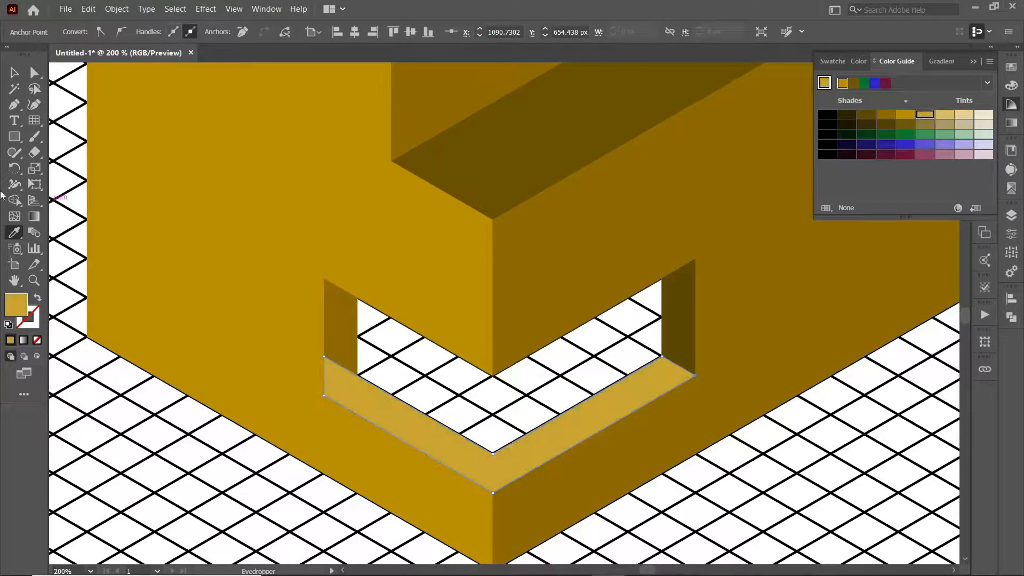
# Move the floor strip's upper left anchor point inward to meet the inner edge of the left side strip.
pyautogui.press('v')
pyautogui.press('a')
pyautogui.moveTo(324, 356); pyautogui.dragTo(357, 375)
pyautogui.click(278, 479)
pyautogui.press('v')
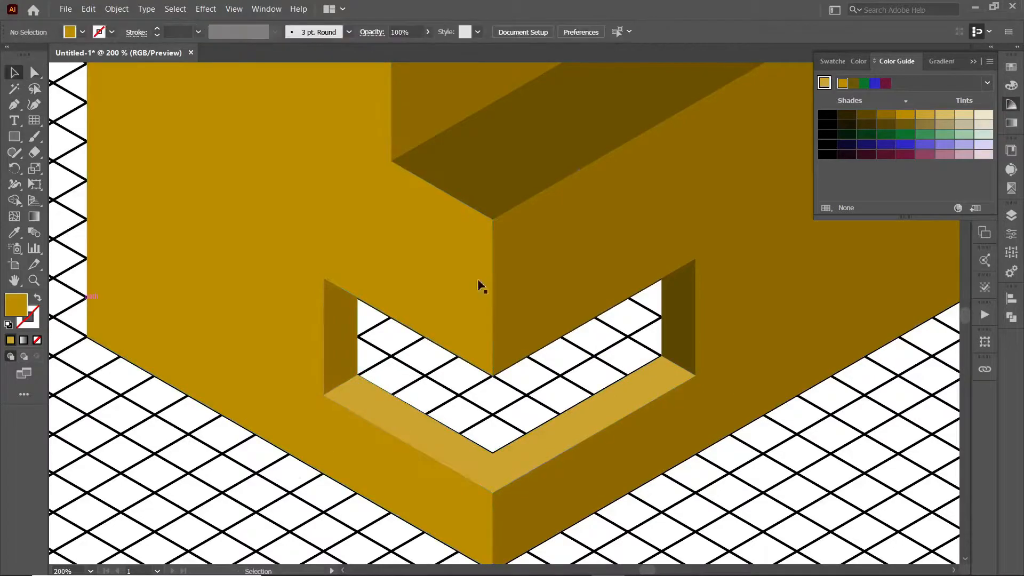
# Restore the very dark brown fill of the shape behind the ground-floor opening.
pyautogui.click(609, 308)
pyautogui.hotkey('ctrl', ']')
pyautogui.click(239, 443)
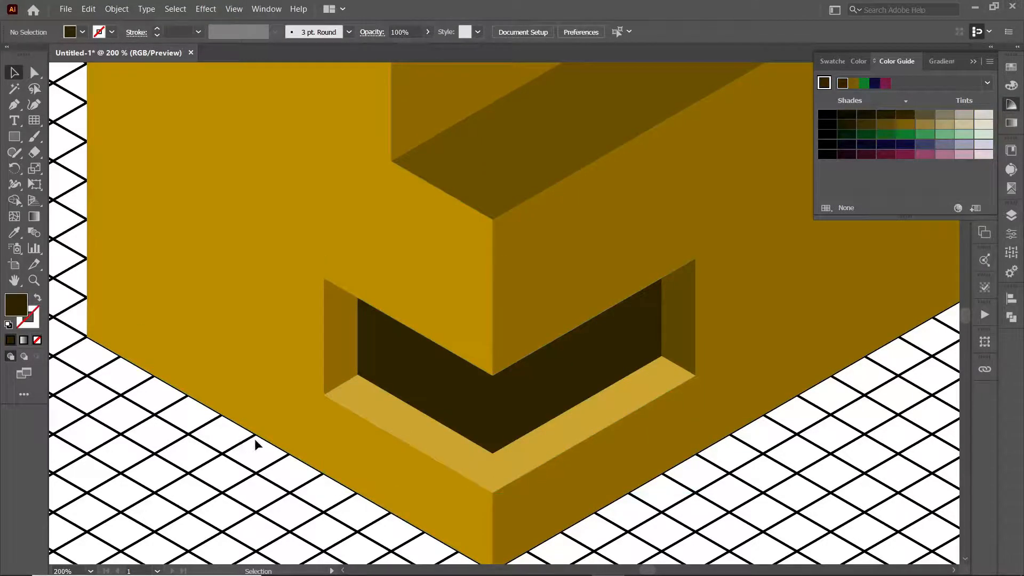
# Recolour the opening's floor strip with a dark brown shade slightly lighter than the opening's interior.
pyautogui.click(422, 421)
pyautogui.click(905, 126)
pyautogui.click(886, 124)
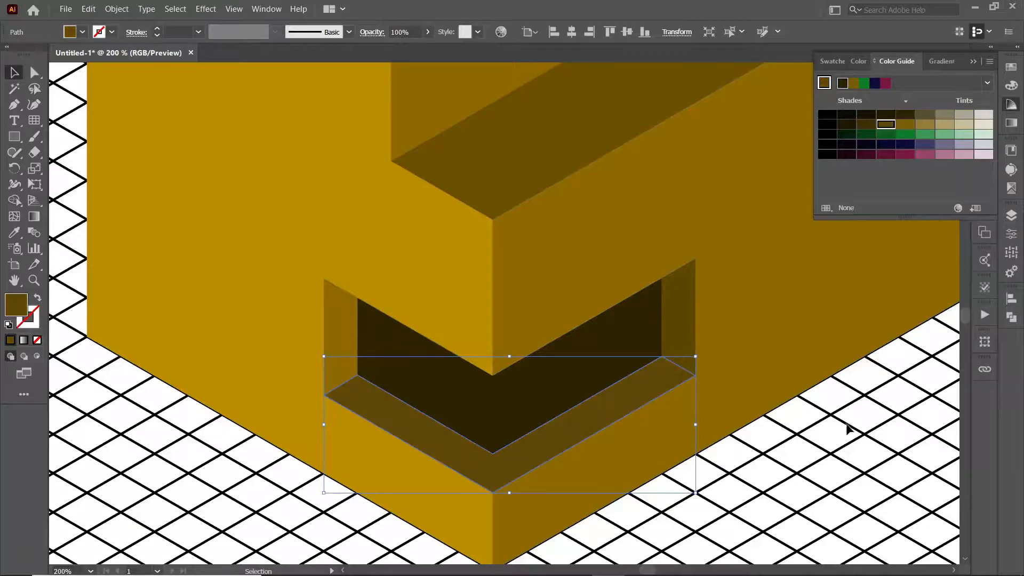
pyautogui.click(866, 124)
pyautogui.click(919, 449)
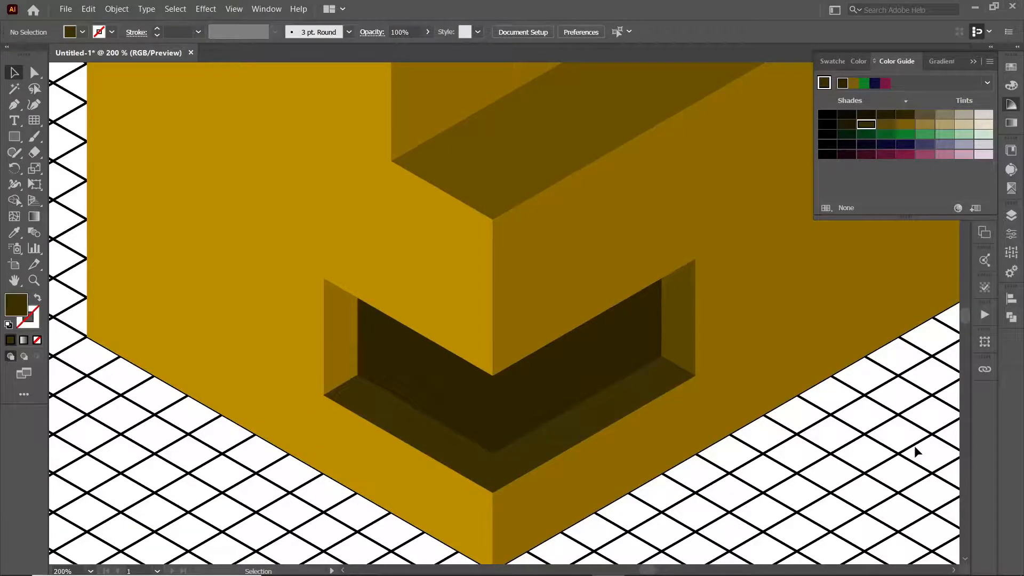
# Swap the fill and stroke of the lower right front wall so only its outline covers the grid.
pyautogui.click(973, 62)
pyautogui.moveTo(775, 338); pyautogui.dragTo(747, 459)
pyautogui.hotkey('ctrl', '=')
pyautogui.hotkey('ctrl', '=')
pyautogui.hotkey('ctrl', '-')
pyautogui.hotkey('ctrl', '-')
pyautogui.hotkey('ctrl', '-')
pyautogui.hotkey('ctrl', '-')
pyautogui.moveTo(690, 341); pyautogui.dragTo(667, 424)
pyautogui.click(593, 406)
pyautogui.click(36, 299)
pyautogui.hotkey('ctrl', 'shift', 'a')
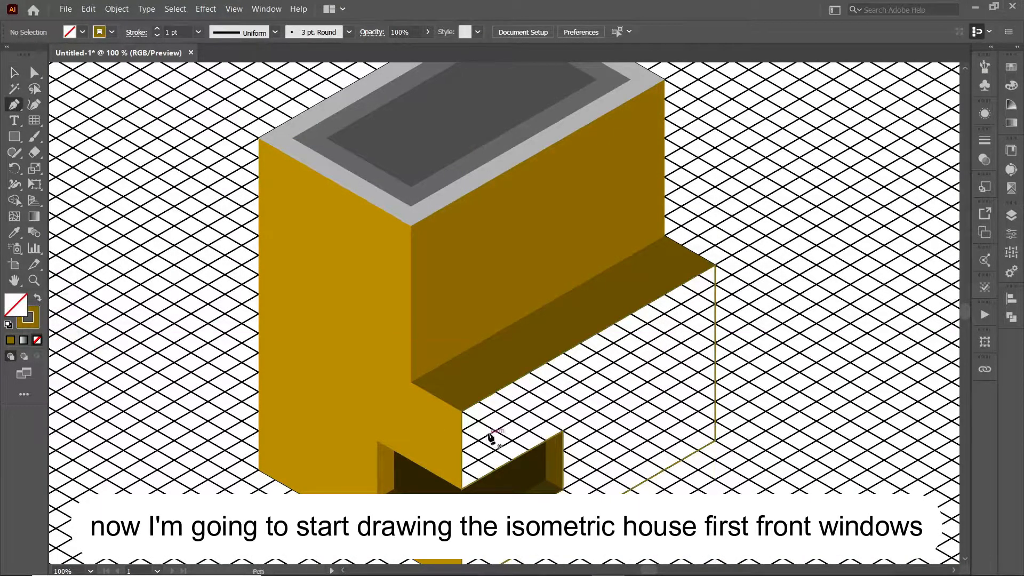
# Draw a window parallelogram on the grid within the lower right wall and swap its stroke to a fill.
pyautogui.click(580, 400)
pyautogui.click(681, 342)
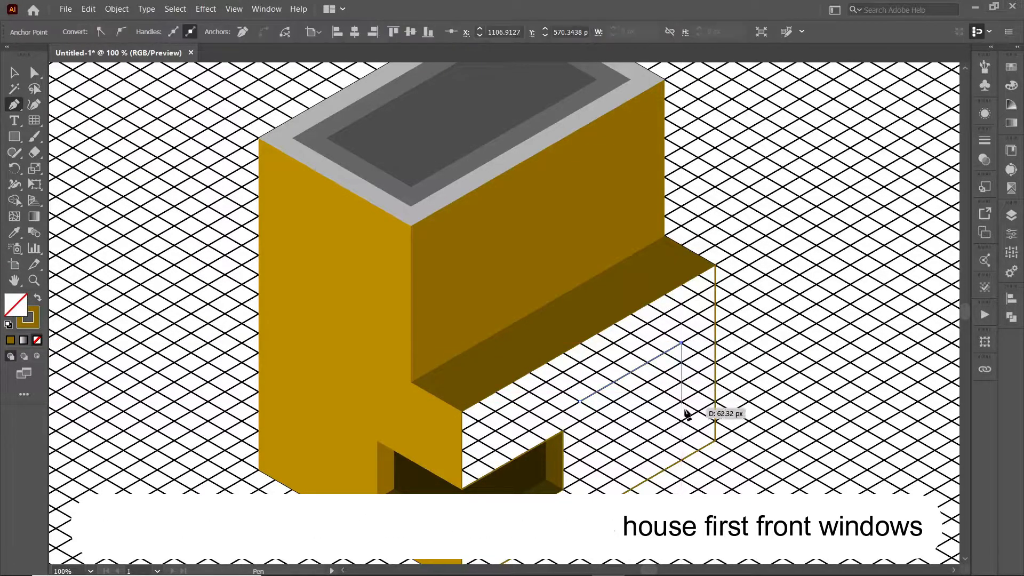
pyautogui.click(682, 441)
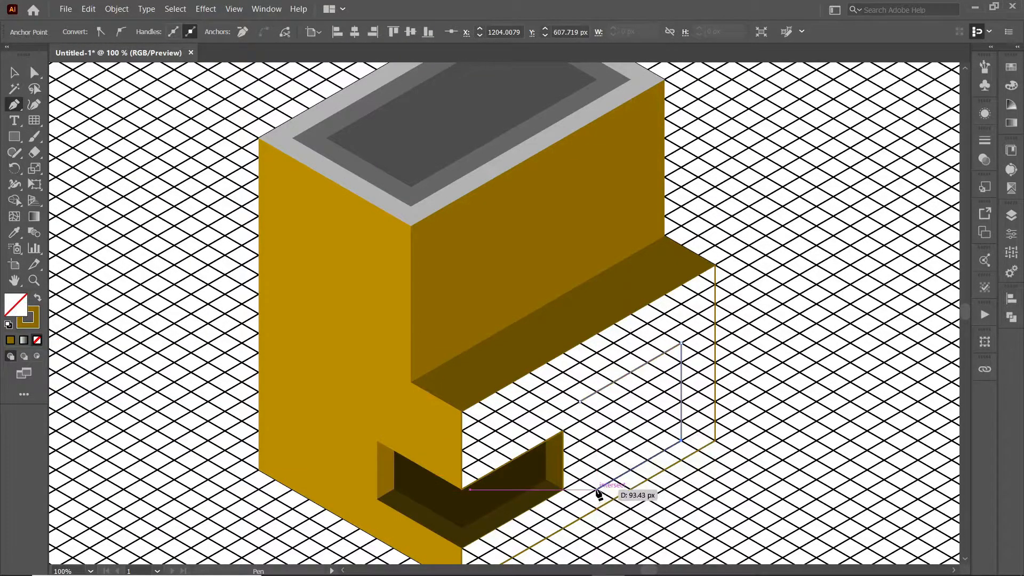
pyautogui.hotkey('ctrl', '=')
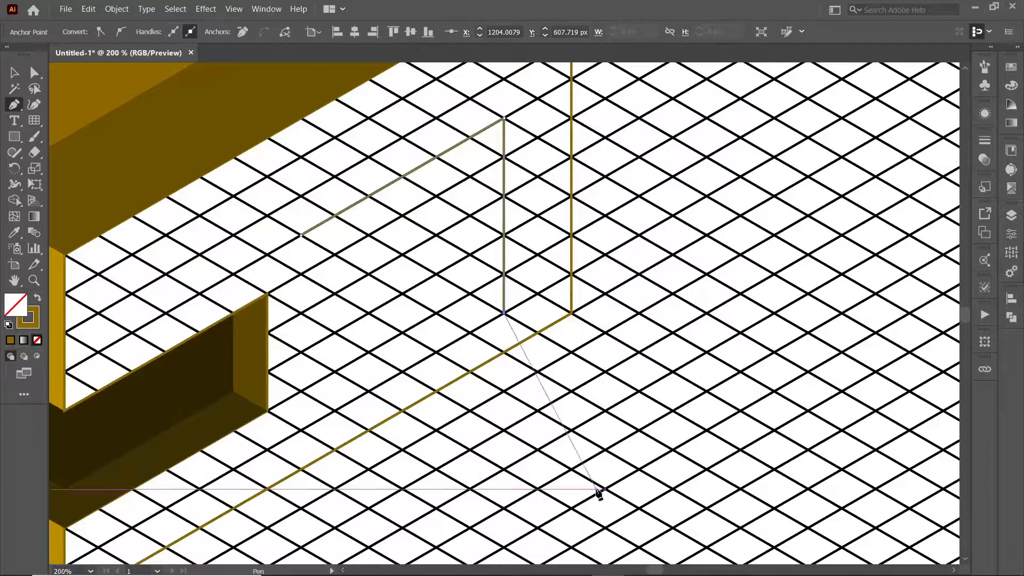
pyautogui.click(303, 429)
pyautogui.click(301, 236)
pyautogui.click(37, 297)
pyautogui.click(15, 72)
pyautogui.click(267, 176)
pyautogui.click(405, 215)
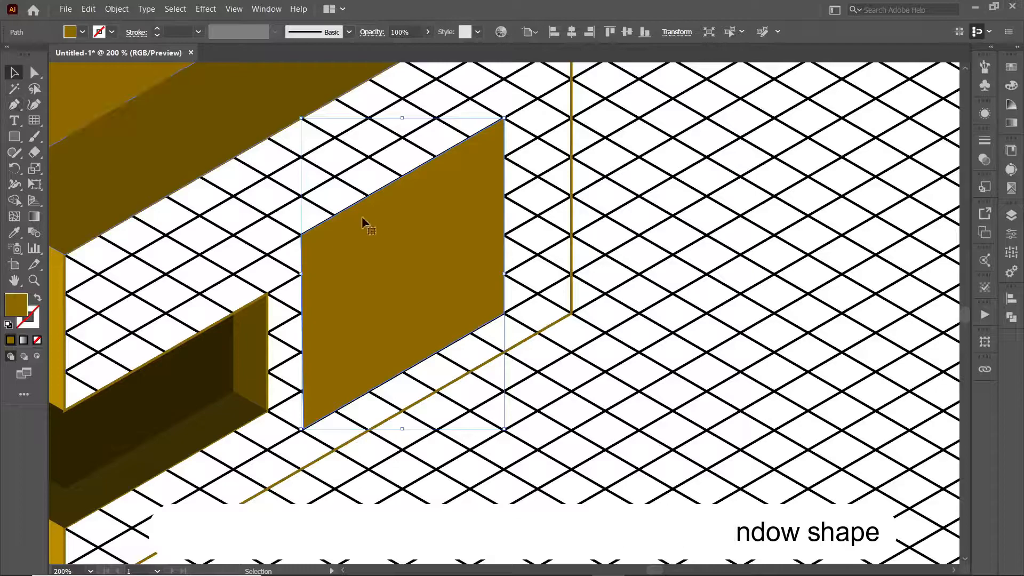
pyautogui.click(553, 234)
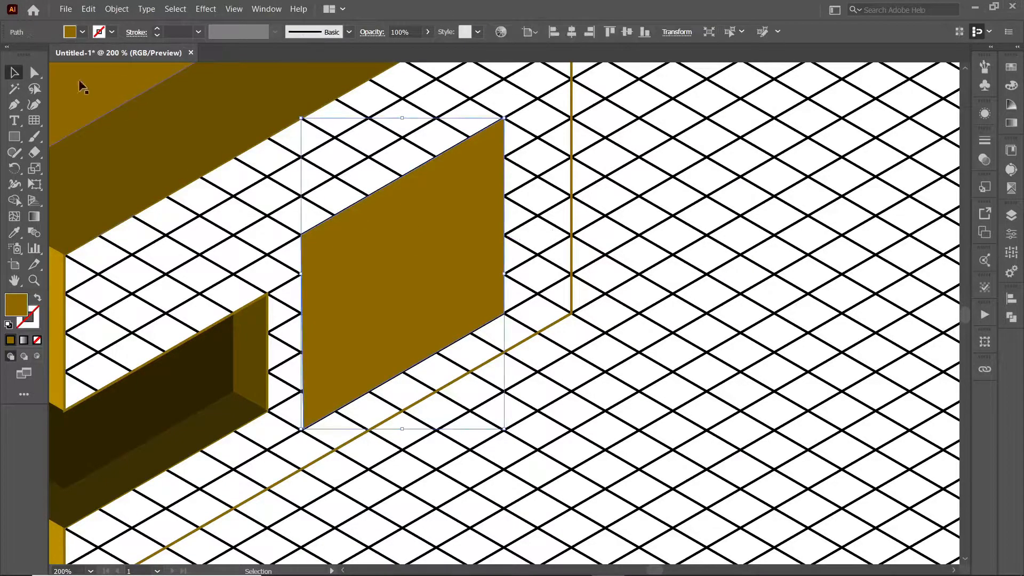
# Create an inward Offset Path copy of the window shape and fill it with grey R=77 G=77 B=77 as glass.
pyautogui.click(385, 258)
pyautogui.click(116, 9)
pyautogui.moveTo(203, 285)
pyautogui.click(357, 326)
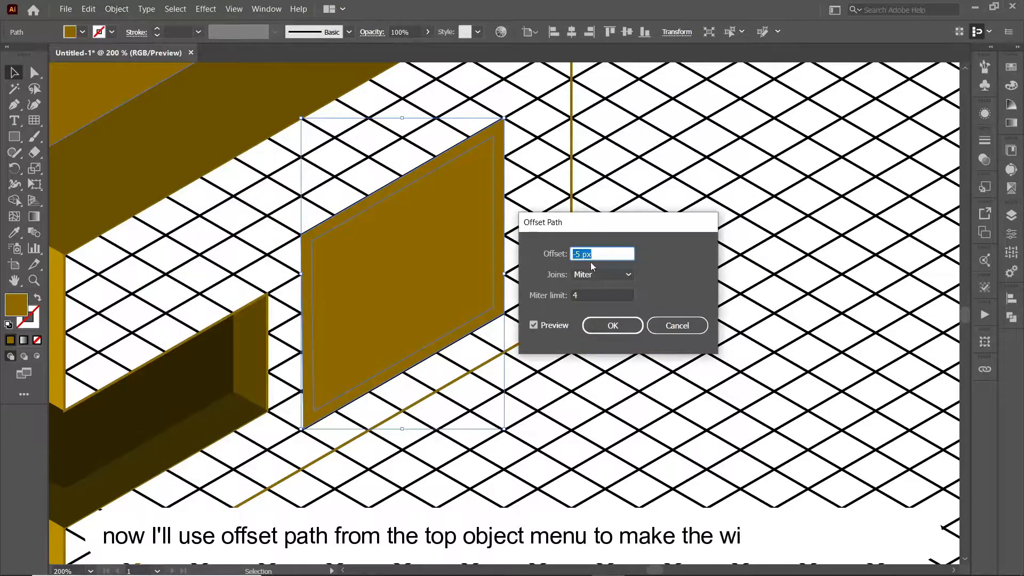
pyautogui.press('Up')
pyautogui.press('Up')
pyautogui.click(612, 325)
pyautogui.click(70, 33)
pyautogui.click(51, 93)
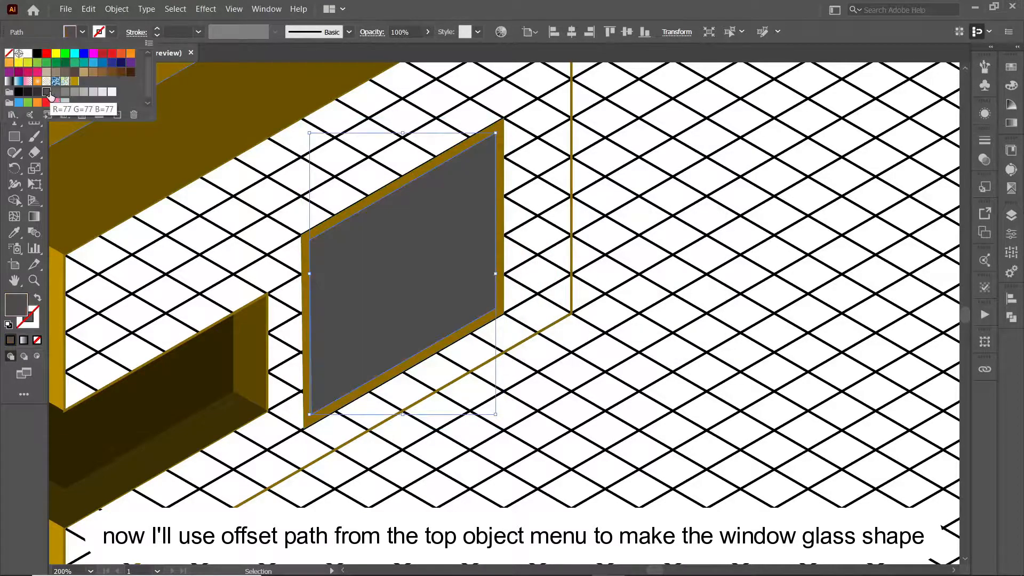
# Fill the outer window shape with white as the frame and restore the lower right wall's fill.
pyautogui.click(301, 247)
pyautogui.click(70, 32)
pyautogui.click(24, 49)
pyautogui.press('Escape')
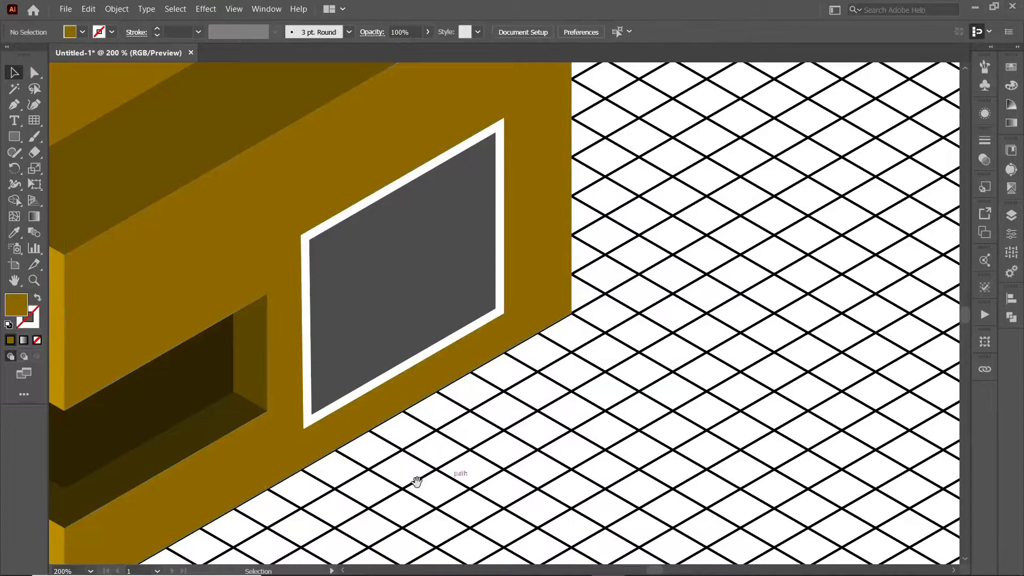
# Swap the fill and stroke of the left wall so only its outline covers the grid.
pyautogui.moveTo(417, 482); pyautogui.dragTo(674, 439)
pyautogui.moveTo(269, 388)
pyautogui.mouseDown()
pyautogui.moveTo(319, 420)
pyautogui.moveTo(463, 454)
pyautogui.mouseUp()
pyautogui.click(217, 356)
pyautogui.click(37, 297)
pyautogui.click(62, 299)
# Draw the main door parallelogram on the left wall's base line and fill it with the window frame's white.
pyautogui.click(15, 105)
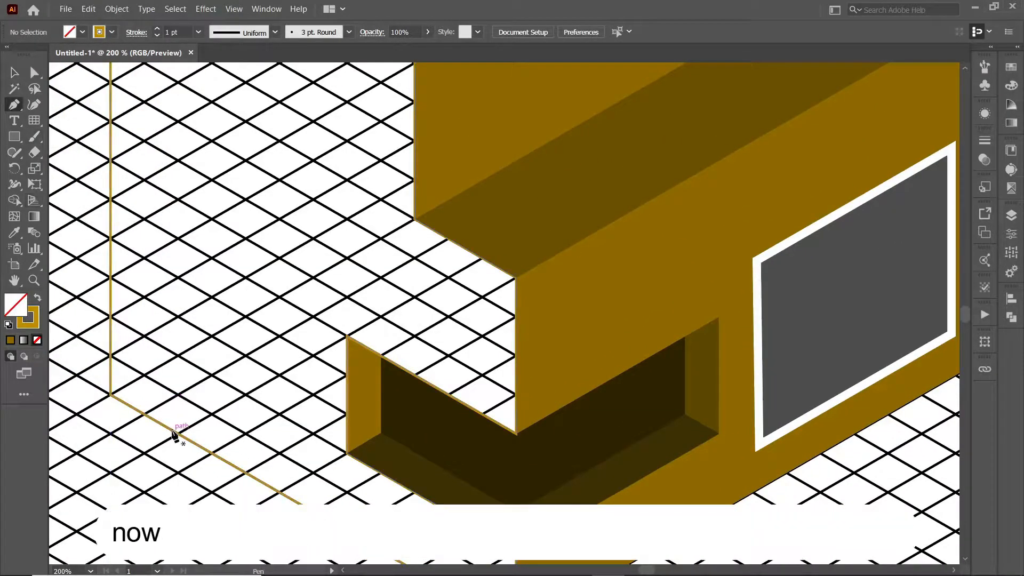
pyautogui.click(144, 414)
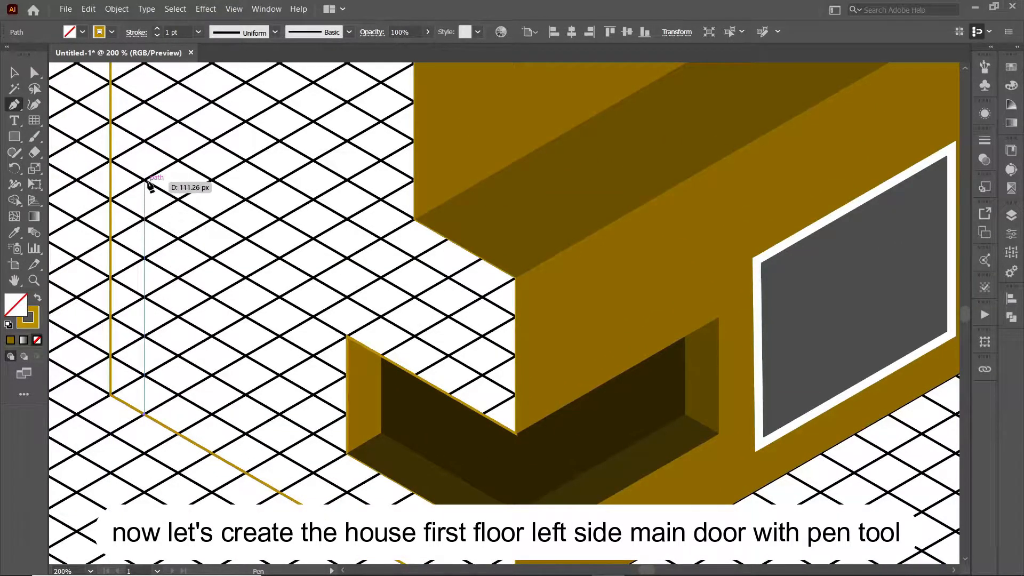
pyautogui.click(144, 218)
pyautogui.click(246, 276)
pyautogui.click(246, 474)
pyautogui.click(144, 414)
pyautogui.click(10, 233)
pyautogui.click(759, 262)
pyautogui.press('v')
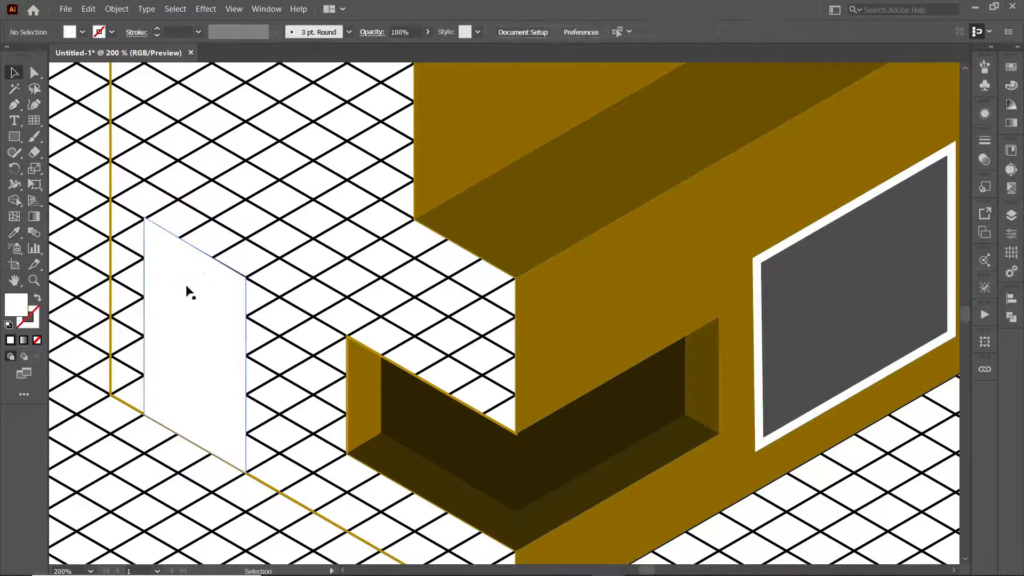
# Create an inward Offset Path copy of the door and fill it with the window glass's dark grey.
pyautogui.click(116, 9)
pyautogui.moveTo(142, 285)
pyautogui.click(320, 323)
pyautogui.press('Return')
pyautogui.press('i')
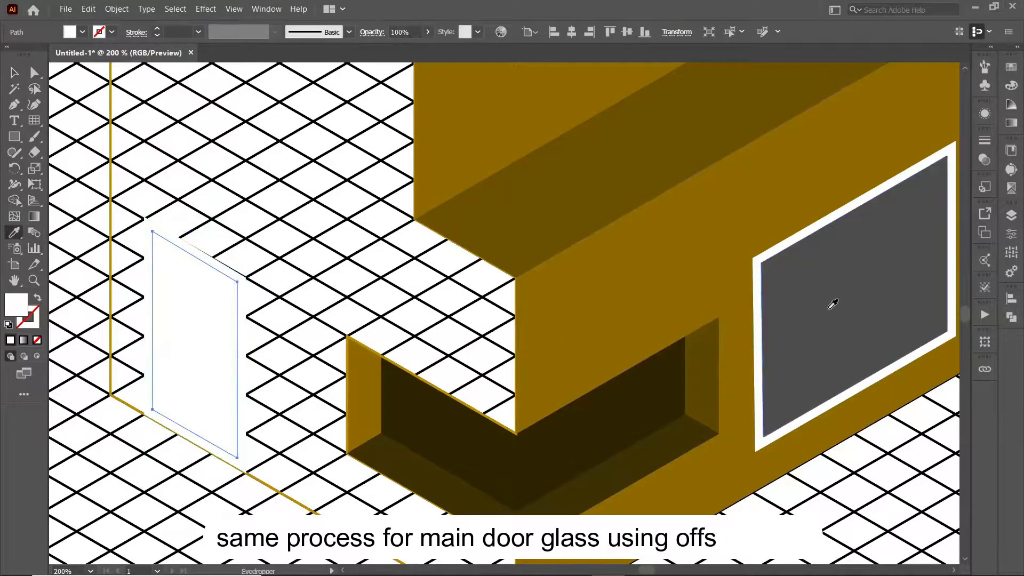
pyautogui.click(827, 305)
# Nudge the grey door glass slightly downward inside its white frame.
pyautogui.press('v')
pyautogui.click(241, 168)
pyautogui.moveTo(176, 224); pyautogui.dragTo(194, 257)
pyautogui.press('Down')
pyautogui.press('Down')
pyautogui.click(222, 173)
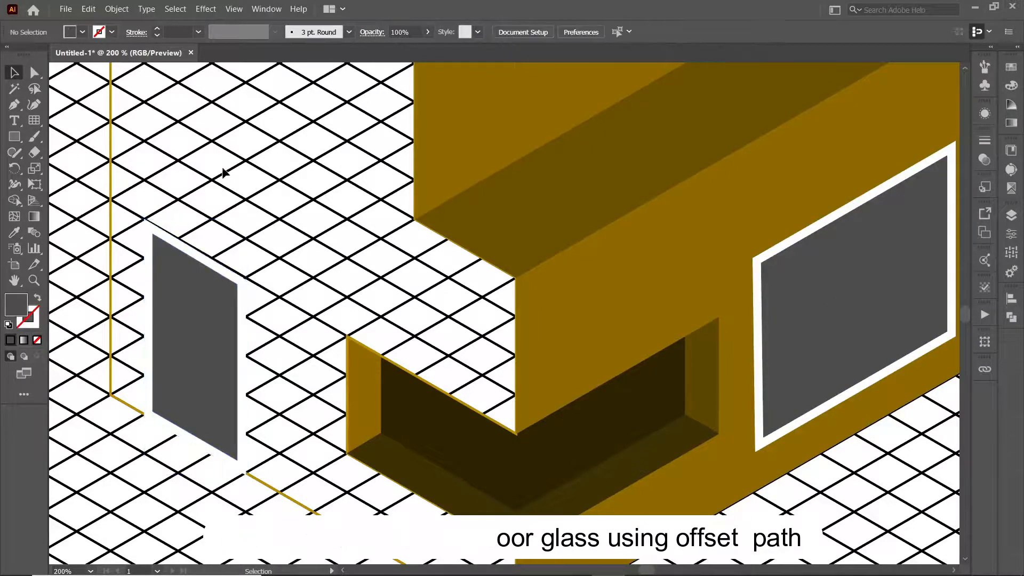
# Draw a first-floor window parallelogram on the left wall with the Pen tool and fill it with the door frame's white.
pyautogui.scroll(5, 273, 345)
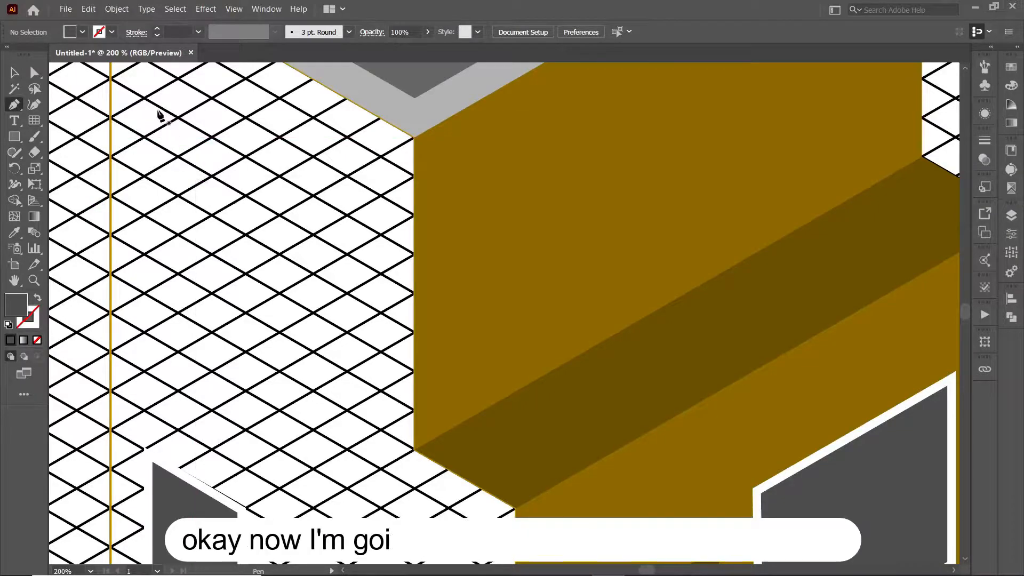
pyautogui.click(145, 98)
pyautogui.click(347, 215)
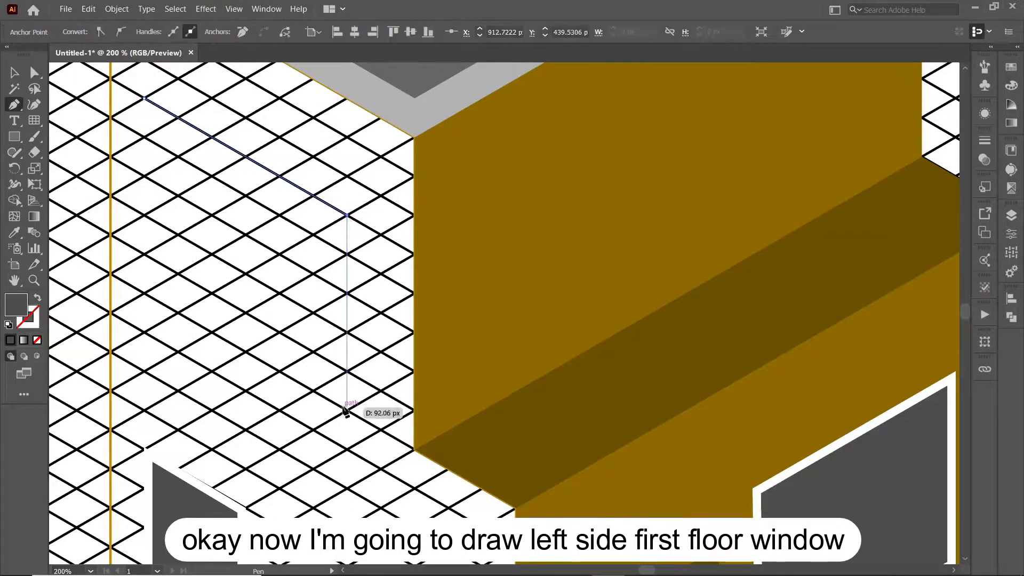
pyautogui.click(347, 410)
pyautogui.click(144, 294)
pyautogui.click(144, 99)
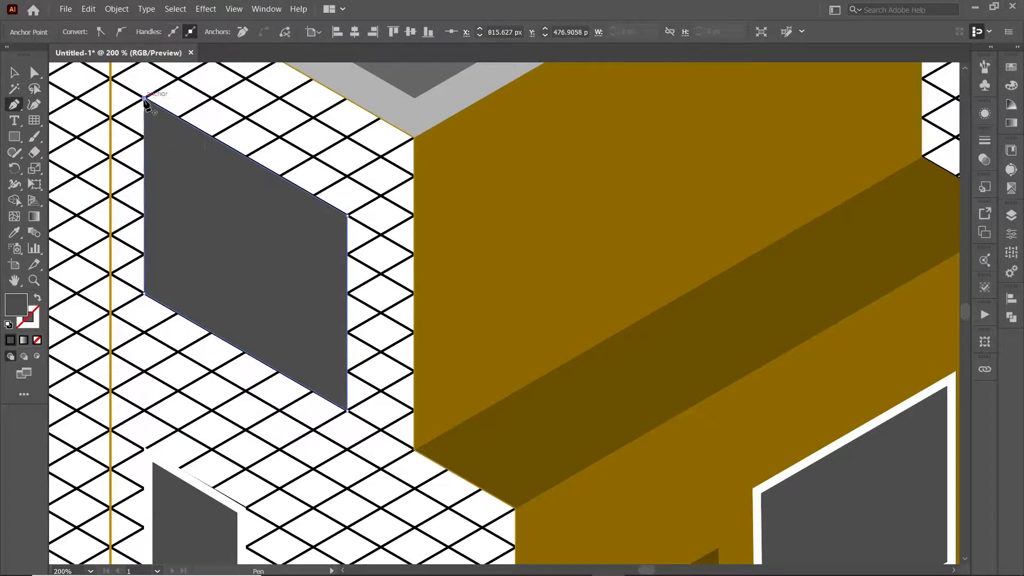
pyautogui.press('i')
pyautogui.click(181, 472)
# Swap the left wall's stroke and fill so the wall is solid golden brown again.
pyautogui.press('v')
pyautogui.click(100, 142)
pyautogui.click(110, 234)
pyautogui.hotkey('shift', 'x')
# Create an inward Offset Path copy of the left first-floor window and fill it with the glass's dark grey.
pyautogui.click(176, 246)
pyautogui.click(116, 9)
pyautogui.click(314, 330)
pyautogui.click(613, 324)
pyautogui.press('i')
pyautogui.click(173, 488)
pyautogui.press('v')
pyautogui.click(82, 187)
# Swap the fill and stroke of the upper right wall so only its outline covers the grid.
pyautogui.click(435, 256)
pyautogui.press('i')
pyautogui.click(80, 250)
# Draw a first-floor door parallelogram on the upper right wall, standing on the balcony edge, and fill it with the frame's white.
pyautogui.press('p')
pyautogui.click(480, 409)
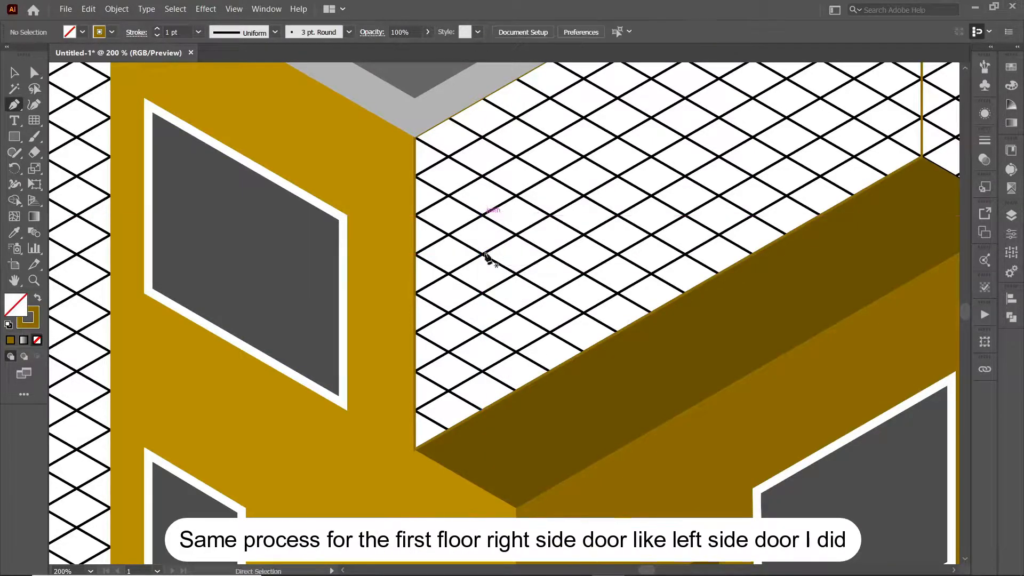
pyautogui.click(482, 216)
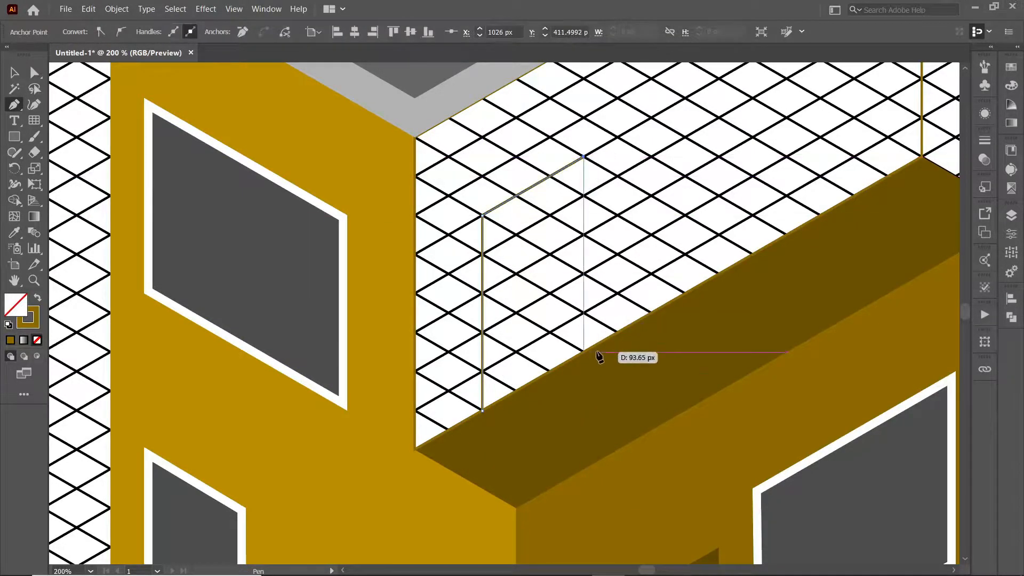
pyautogui.click(14, 232)
pyautogui.click(148, 234)
# Create an inward Offset Path copy of the balcony door and fill it with the glass's dark grey.
pyautogui.click(117, 9)
pyautogui.moveTo(128, 286)
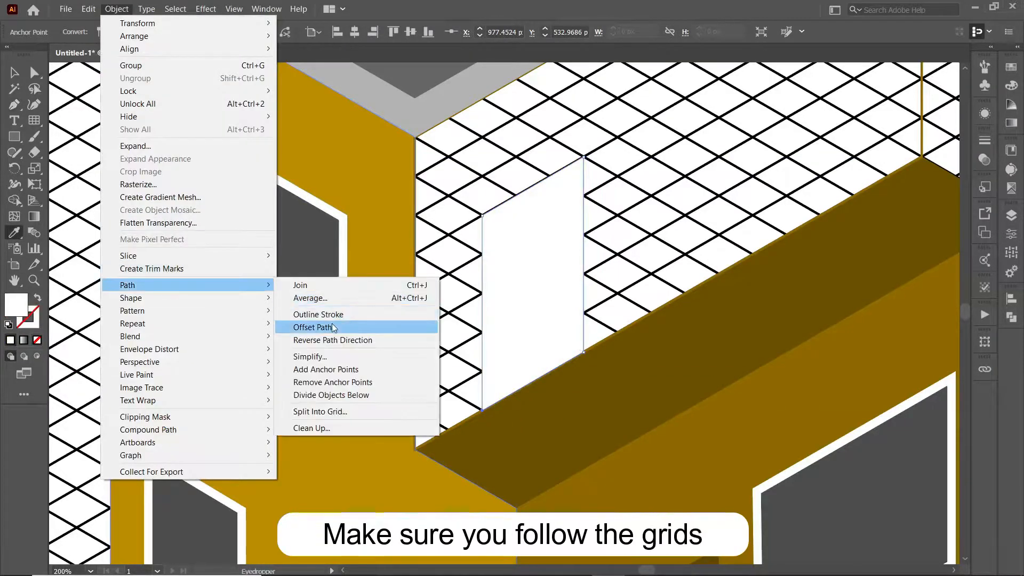
pyautogui.click(334, 327)
pyautogui.press('Return')
pyautogui.click(236, 222)
pyautogui.click(11, 74)
pyautogui.click(635, 242)
# Draw a wide window parallelogram beside the balcony door on the upper right wall and fill it with the frame's white.
pyautogui.moveTo(635, 242); pyautogui.dragTo(485, 295)
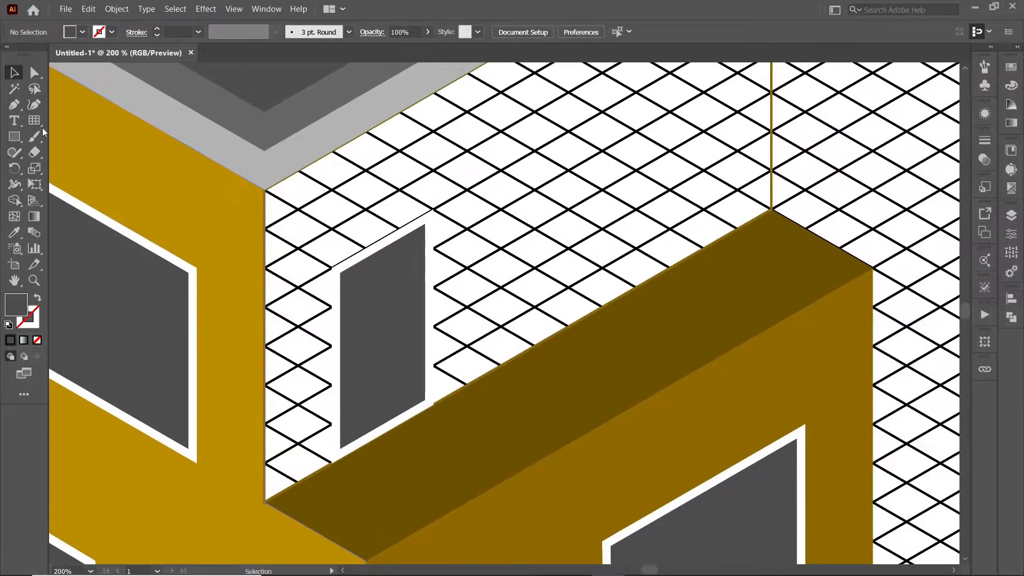
pyautogui.click(468, 190)
pyautogui.scroll(2, 587, 154)
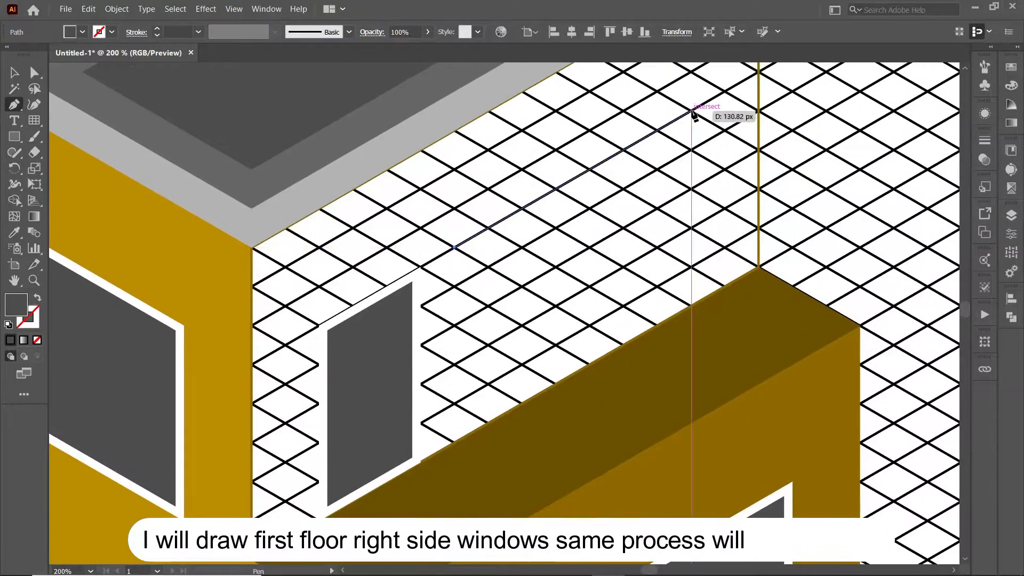
pyautogui.click(725, 248)
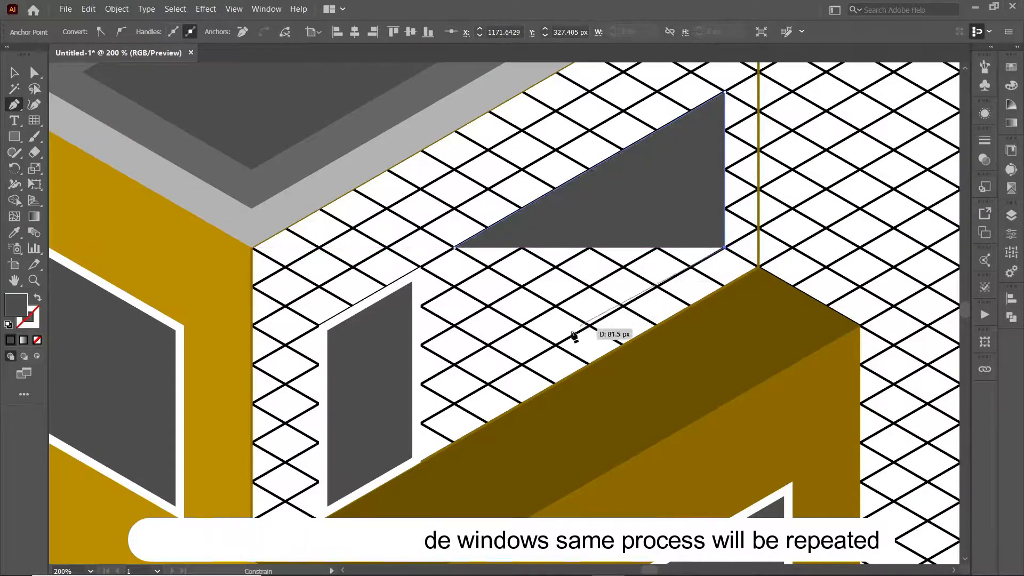
pyautogui.click(454, 403)
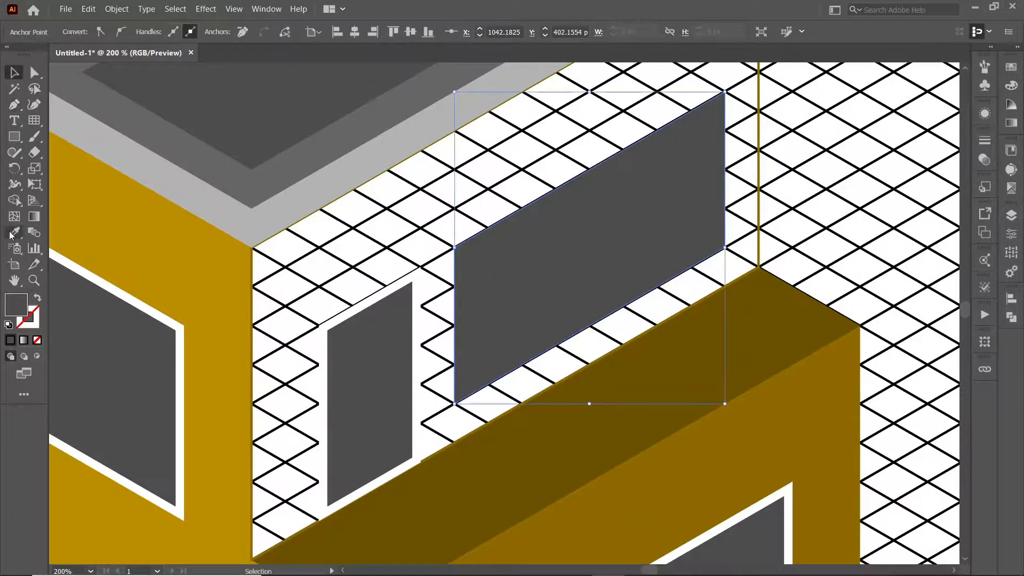
pyautogui.click(14, 233)
pyautogui.click(59, 257)
# Create an inward Offset Path copy of the wide first-floor window and fill it with the glass's dark grey.
pyautogui.click(14, 73)
pyautogui.click(117, 9)
pyautogui.moveTo(133, 285)
pyautogui.click(343, 327)
pyautogui.press('Return')
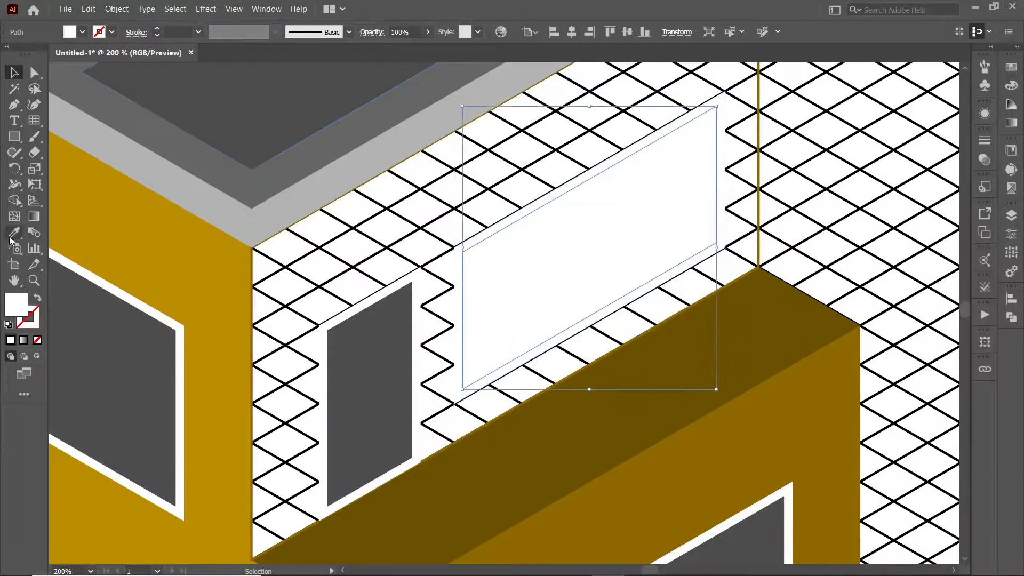
pyautogui.click(14, 232)
pyautogui.click(65, 272)
pyautogui.click(15, 72)
pyautogui.click(406, 203)
# Swap the upper right wall's stroke and fill so the wall is solid brown behind the door and window.
pyautogui.click(759, 183)
pyautogui.hotkey('shift', 'x')
pyautogui.click(790, 219)
# Swap the fill and stroke of the balcony floor and the upper right wall so both show only outlines over the grid.
pyautogui.moveTo(539, 454); pyautogui.dragTo(665, 165)
pyautogui.moveTo(416, 197); pyautogui.dragTo(336, 418)
pyautogui.moveTo(432, 217); pyautogui.dragTo(401, 135)
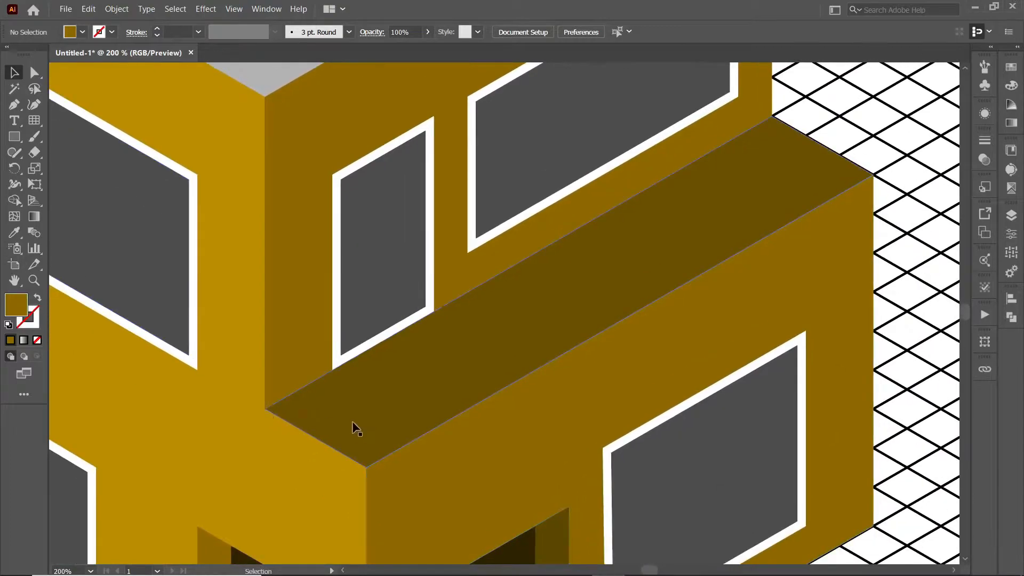
pyautogui.click(353, 422)
pyautogui.hotkey('shift', 'x')
pyautogui.click(301, 358)
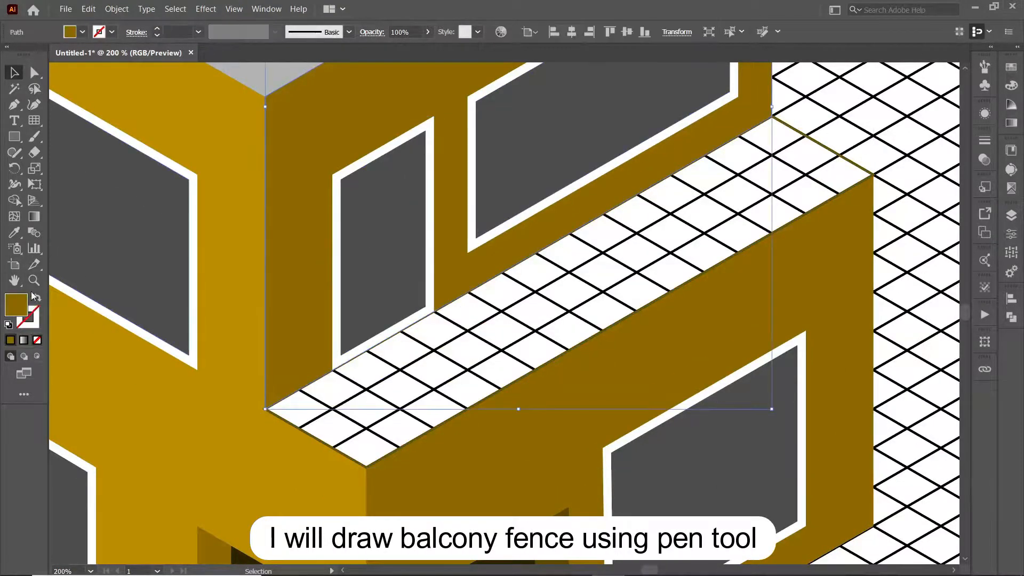
pyautogui.click(36, 296)
pyautogui.click(377, 376)
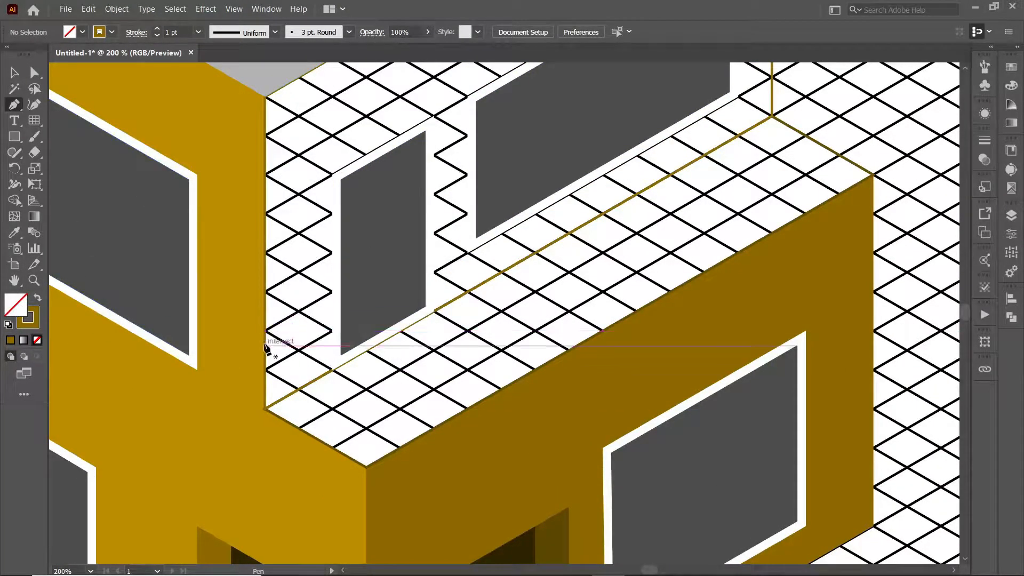
# Draw the balcony fence's front section with the Pen tool, one grid unit high along the floor's short near edge and long outer edge.
pyautogui.click(331, 368)
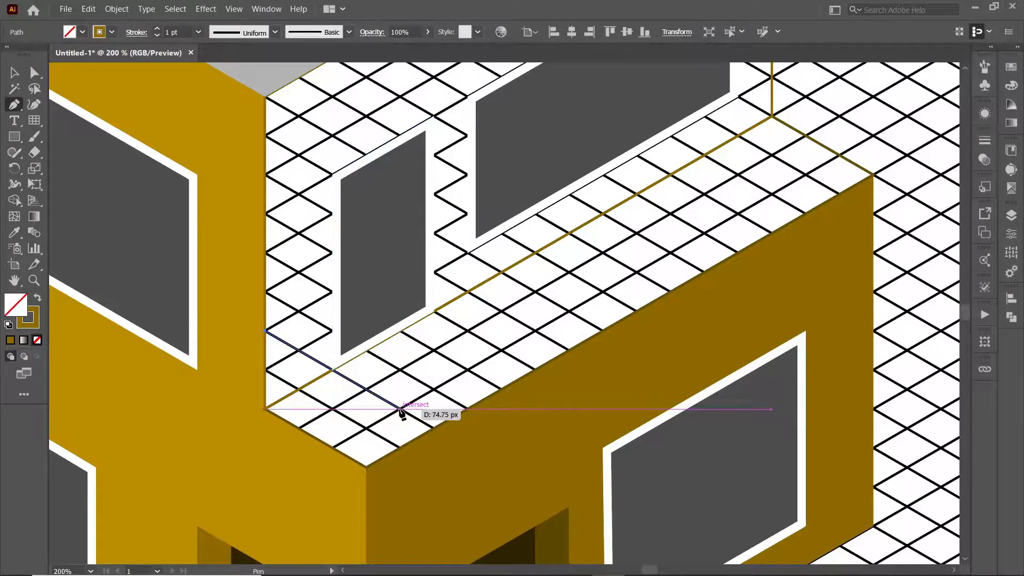
pyautogui.hotkey('ctrl', 'z')
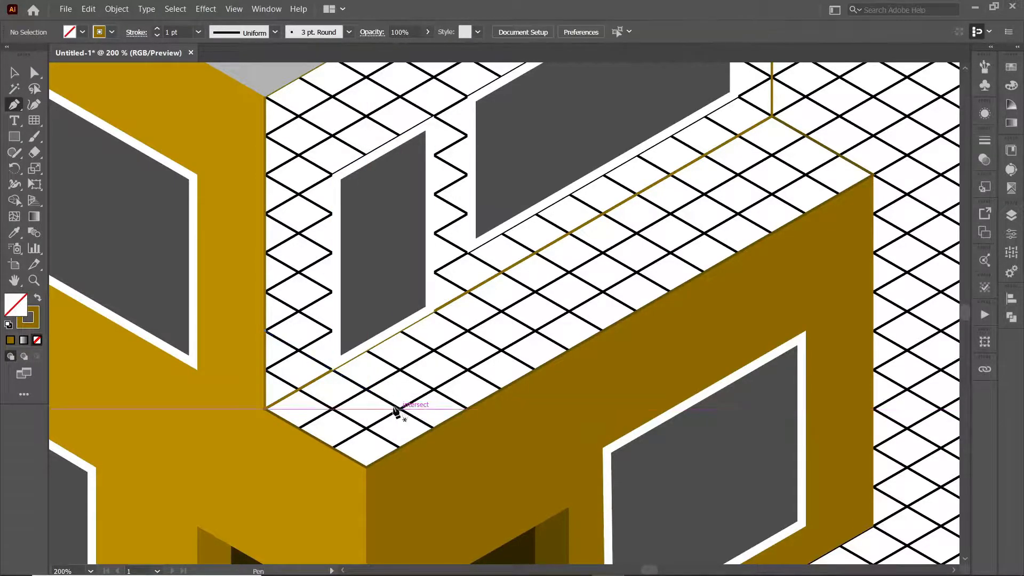
pyautogui.click(265, 370)
pyautogui.click(366, 428)
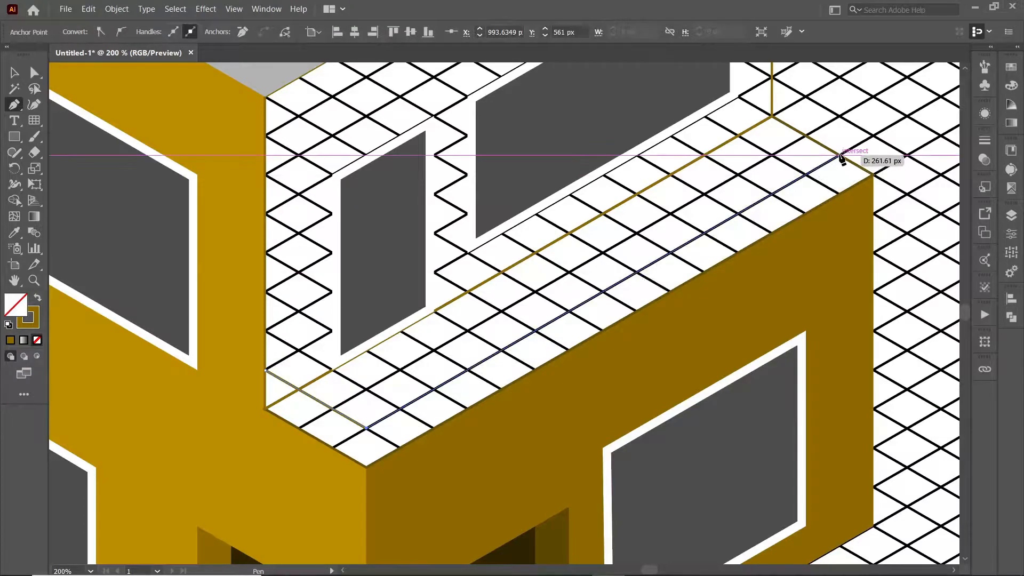
pyautogui.click(874, 137)
pyautogui.hotkey('ctrl', '=')
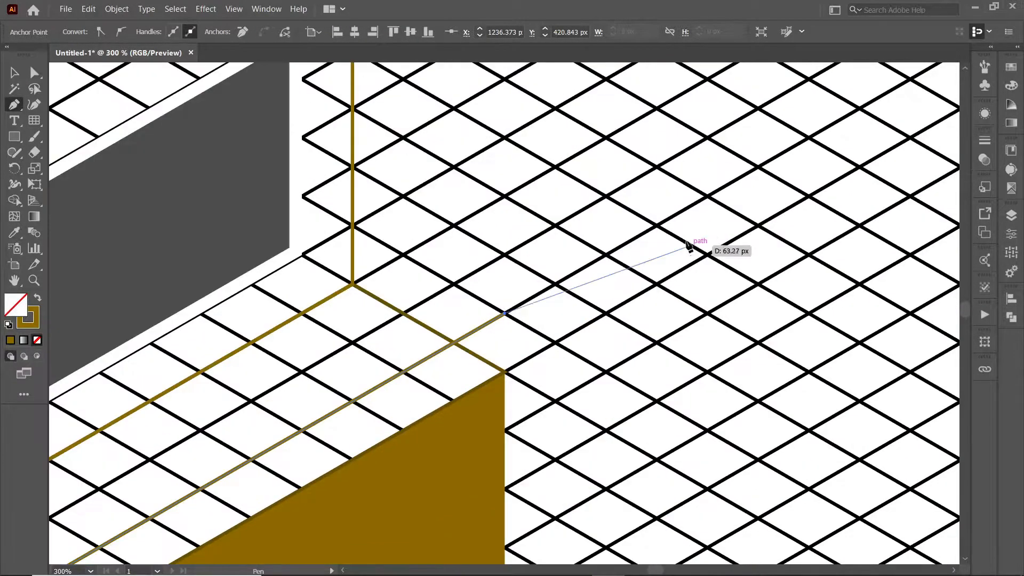
pyautogui.click(354, 225)
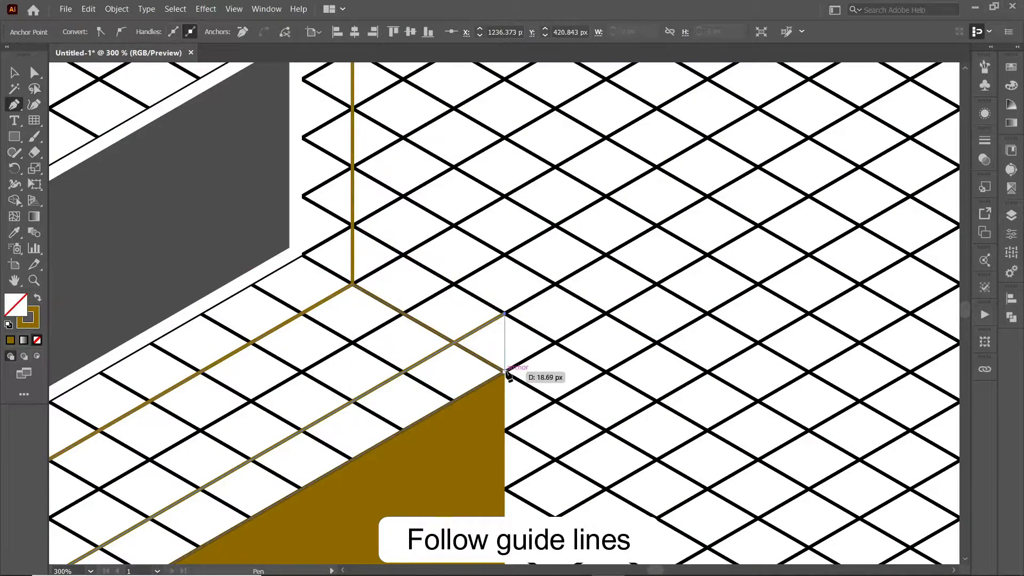
pyautogui.click(505, 372)
pyautogui.moveTo(505, 372); pyautogui.dragTo(346, 442)
pyautogui.click(193, 356)
# Draw the fence panel across the balcony's far end, one grid unit high, joining the front section to the wall.
pyautogui.moveTo(578, 186); pyautogui.dragTo(142, 507)
pyautogui.click(517, 179)
pyautogui.click(669, 269)
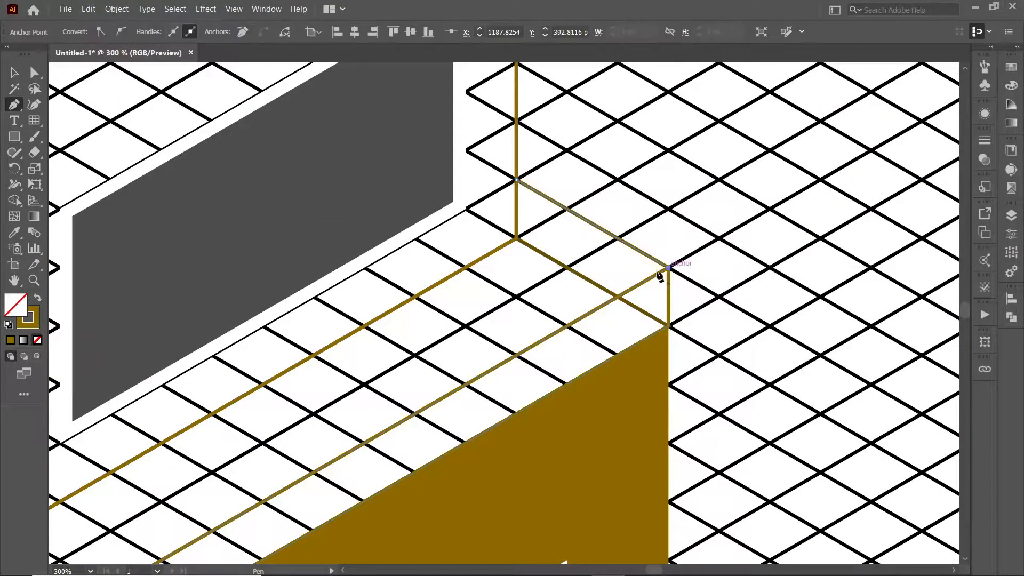
pyautogui.click(492, 376)
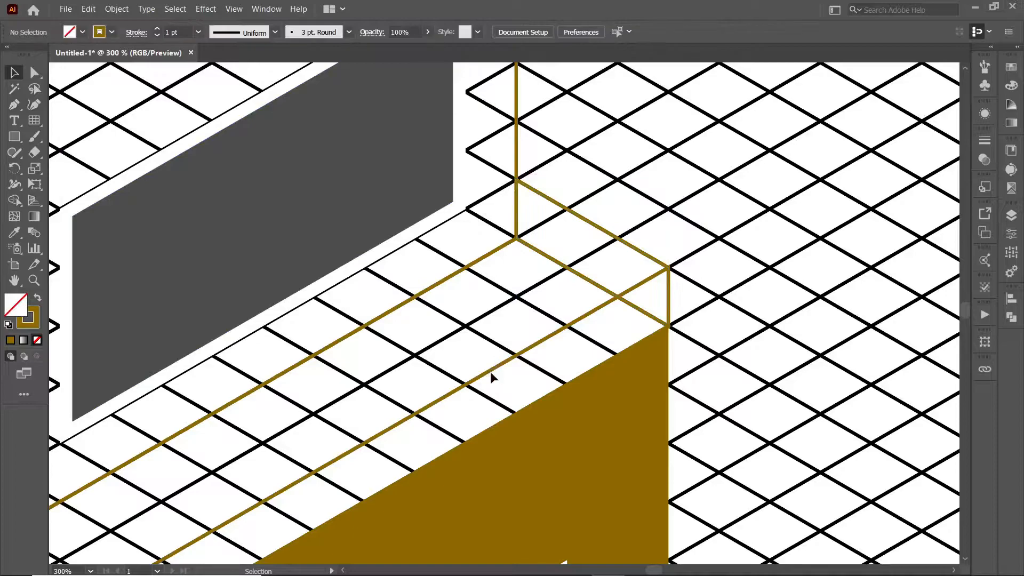
# Swap the upper right wall's outline back to a solid brown fill behind the fence outlines.
pyautogui.click(517, 157)
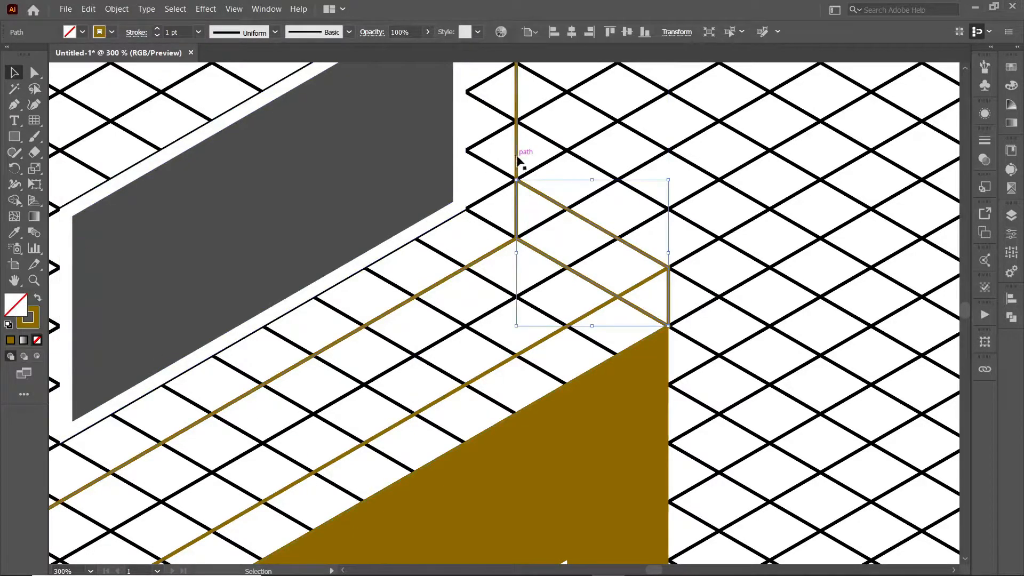
pyautogui.hotkey('shift', 'x')
pyautogui.click(488, 375)
# Swap the strokes of the front fence section and the far-end fence panel to solid brown fills.
pyautogui.moveTo(490, 372); pyautogui.dragTo(805, 97)
pyautogui.click(103, 418)
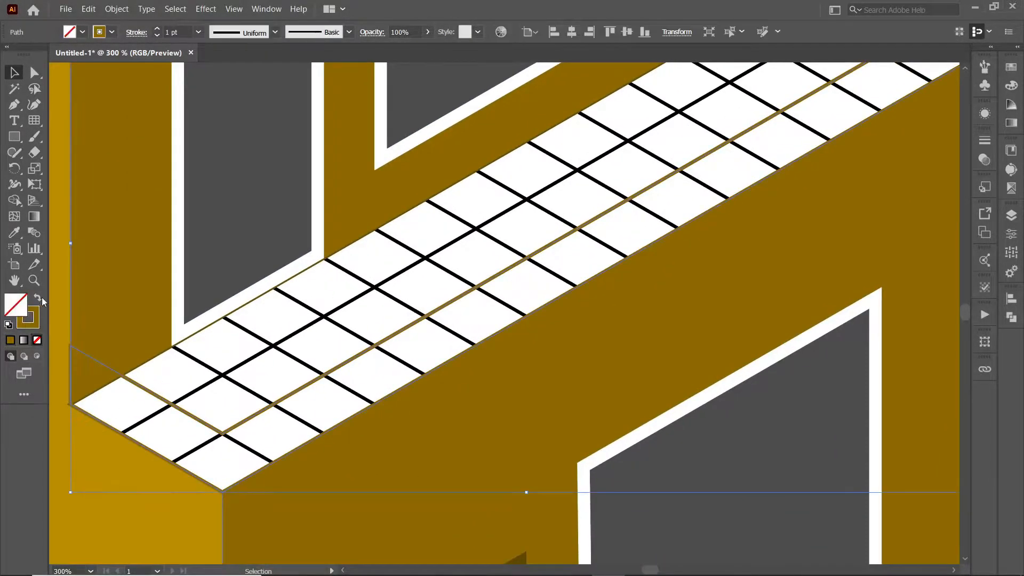
pyautogui.click(37, 298)
pyautogui.click(313, 333)
pyautogui.moveTo(313, 333); pyautogui.dragTo(81, 568)
pyautogui.moveTo(645, 234); pyautogui.dragTo(667, 218)
pyautogui.click(37, 298)
pyautogui.click(640, 248)
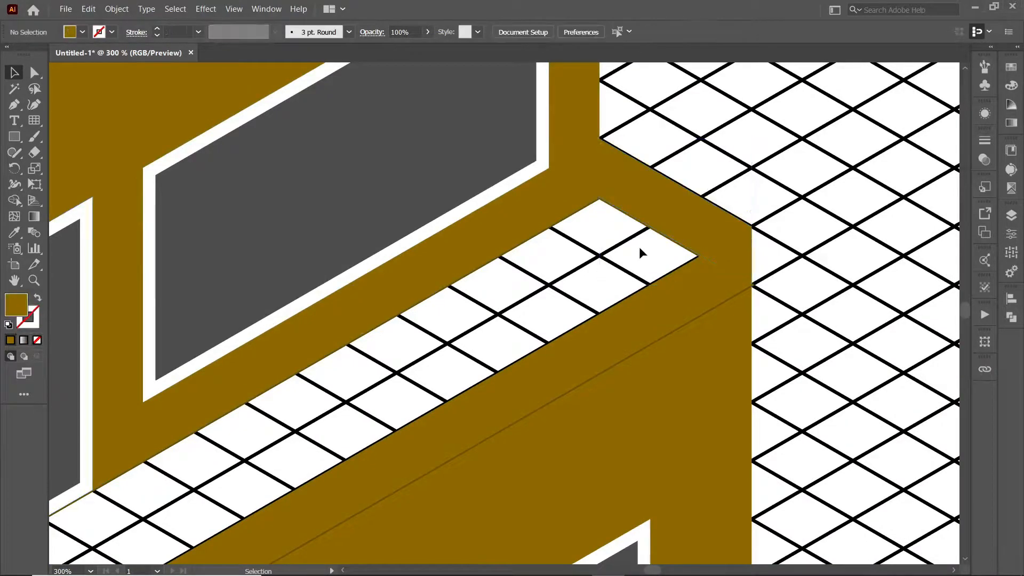
# Swap the balcony floor's outline back to its solid dark brown fill.
pyautogui.click(661, 233)
pyautogui.click(38, 298)
pyautogui.click(765, 327)
# Try opacities of 25% and 35% on both balcony fence panels.
pyautogui.moveTo(765, 326); pyautogui.dragTo(794, 277)
pyautogui.click(747, 229)
pyautogui.keyDown('shift'); pyautogui.click(709, 160); pyautogui.keyUp('shift')
pyautogui.write('25')
pyautogui.press('Return')
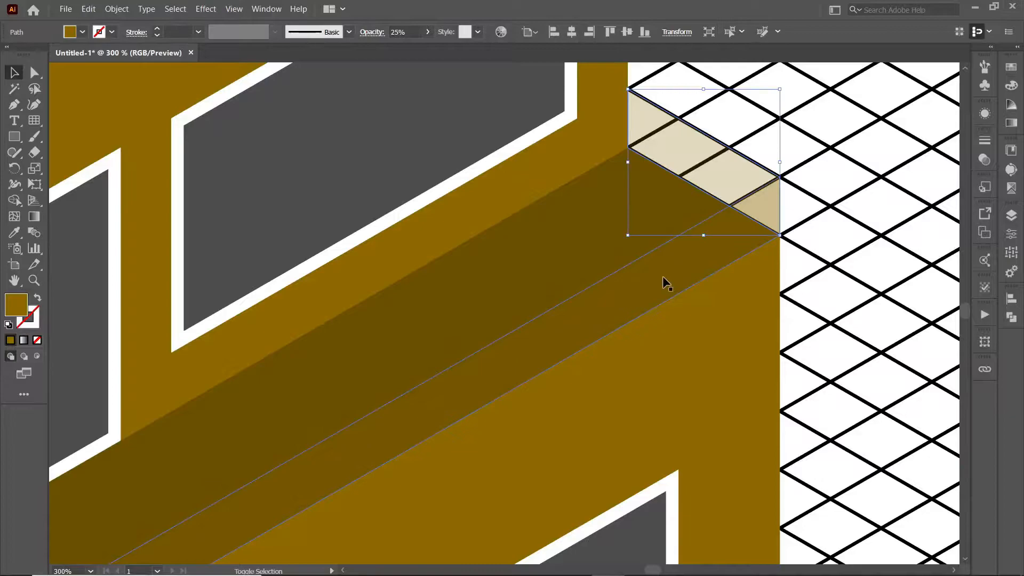
pyautogui.write('35')
pyautogui.press('Return')
pyautogui.click(805, 144)
# Set the opacity of both balcony fence panels to 45%.
pyautogui.hotkey('ctrl', '-')
pyautogui.moveTo(362, 404); pyautogui.dragTo(599, 298)
pyautogui.click(599, 298)
pyautogui.write('4')
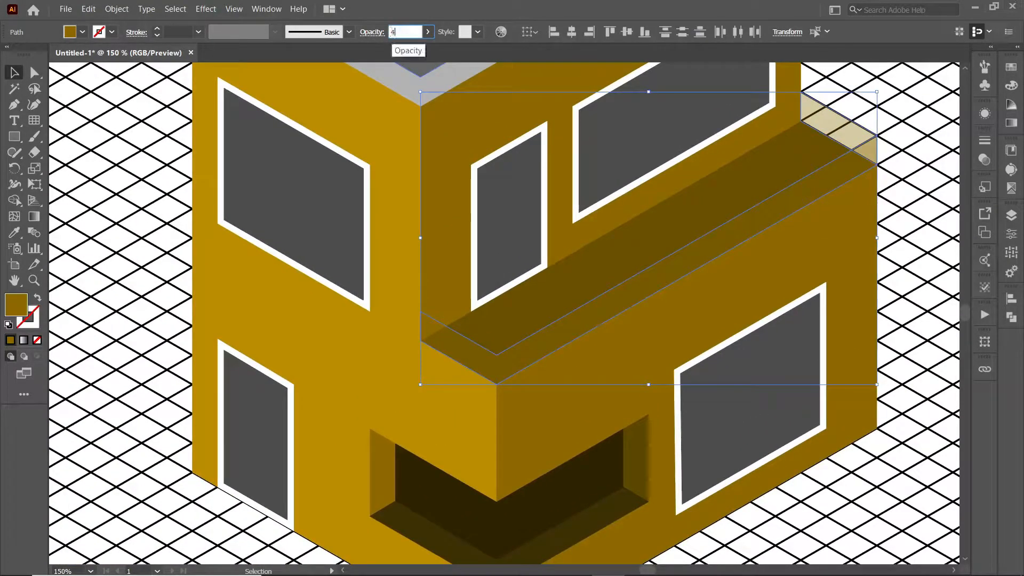
pyautogui.write('5')
pyautogui.press('Return')
pyautogui.click(141, 210)
# Group the front fence section with the far-end fence panel.
pyautogui.click(809, 198)
pyautogui.keyDown('shift'); pyautogui.click(868, 149); pyautogui.keyUp('shift')
pyautogui.hotkey('ctrl', 'g')
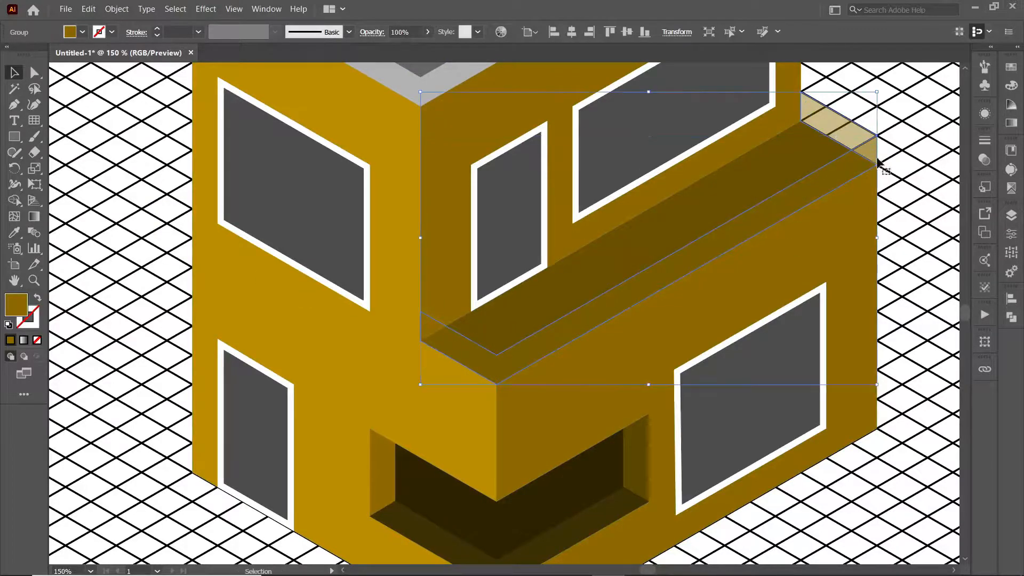
pyautogui.click(885, 171)
# Draw an open line along the balcony fence's top edge with the Pen tool, with a brown stroke and no fill.
pyautogui.moveTo(515, 357); pyautogui.dragTo(357, 285)
pyautogui.press('p')
pyautogui.click(263, 239)
pyautogui.click(340, 283)
pyautogui.moveTo(599, 157); pyautogui.dragTo(576, 309)
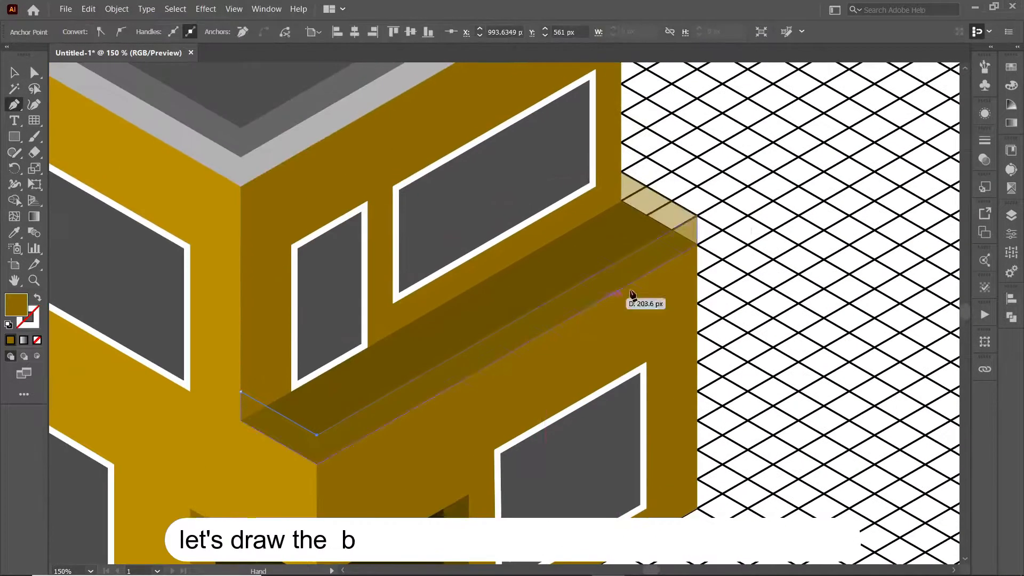
pyautogui.click(697, 216)
pyautogui.click(621, 172)
pyautogui.click(38, 297)
pyautogui.click(14, 73)
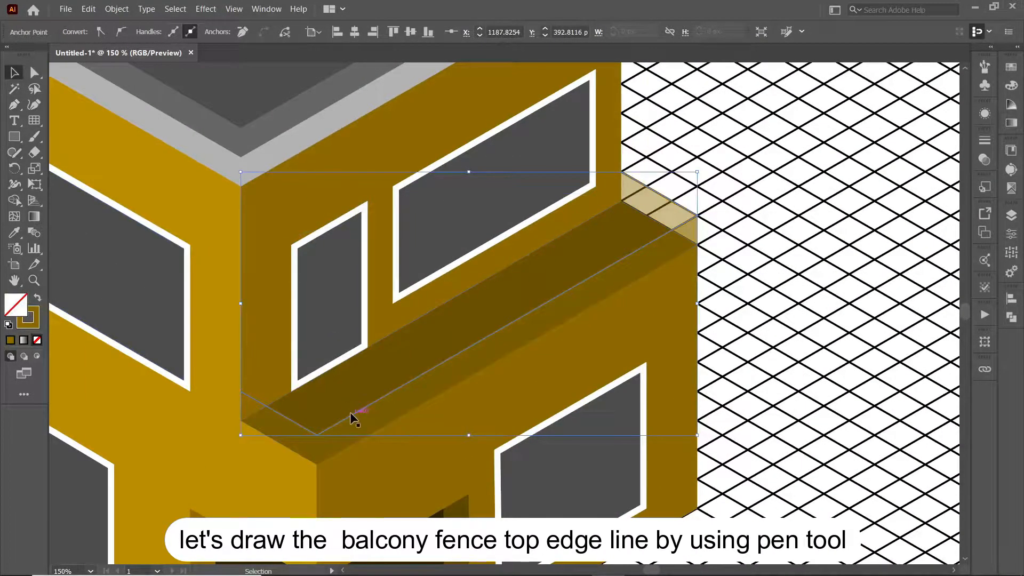
# Recolour the fence's top edge line with a light tan tint from the colour guide, keeping it as a stroke.
pyautogui.click(38, 297)
pyautogui.click(1010, 66)
pyautogui.click(901, 61)
pyautogui.click(936, 117)
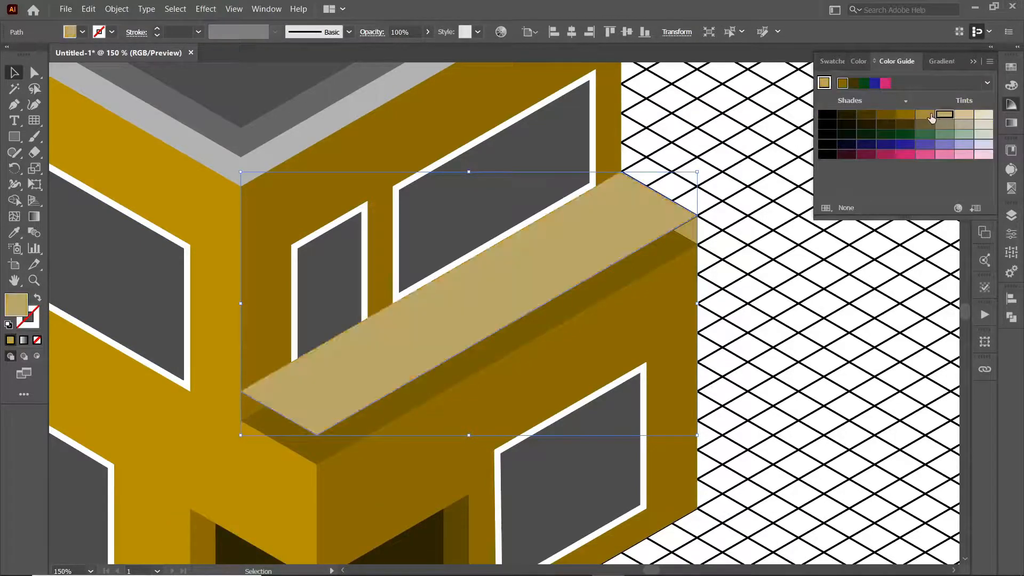
pyautogui.click(37, 297)
pyautogui.click(683, 151)
# Change the fence top edge line's stroke to a darker greyish tan shade from the colour guide.
pyautogui.press('space')
pyautogui.moveTo(816, 213); pyautogui.dragTo(926, 140)
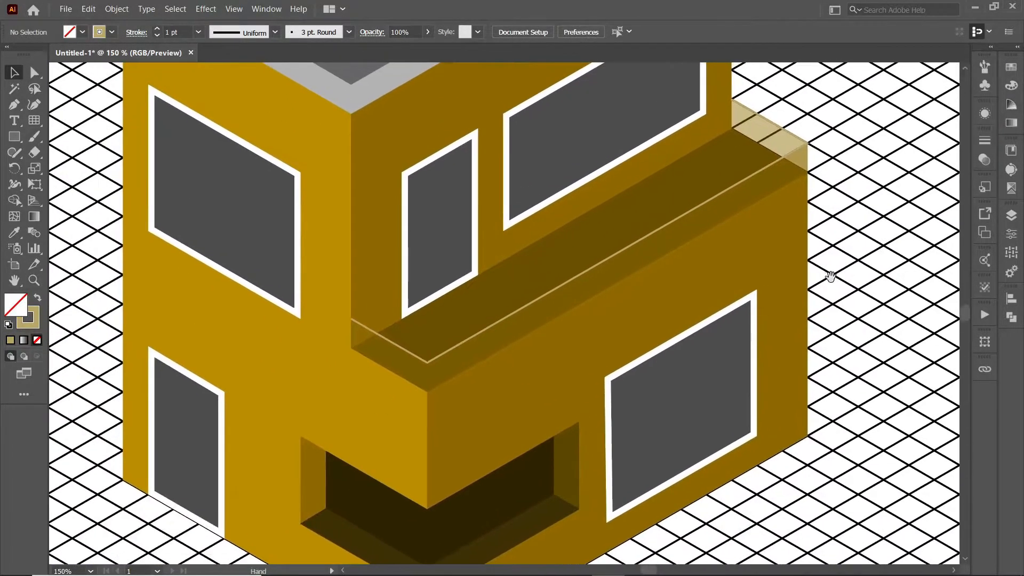
pyautogui.click(640, 238)
pyautogui.click(1010, 67)
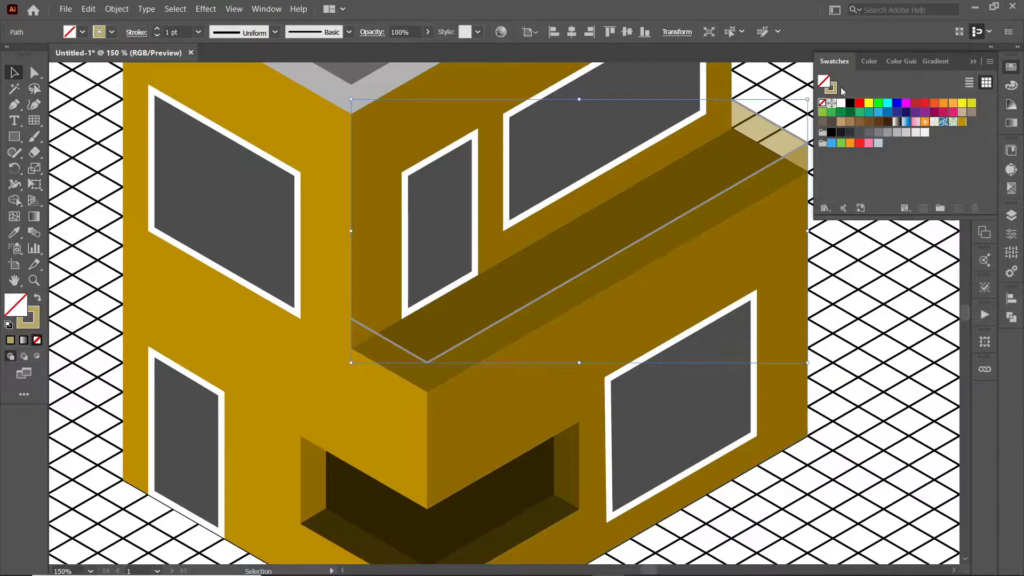
pyautogui.click(909, 62)
pyautogui.click(889, 241)
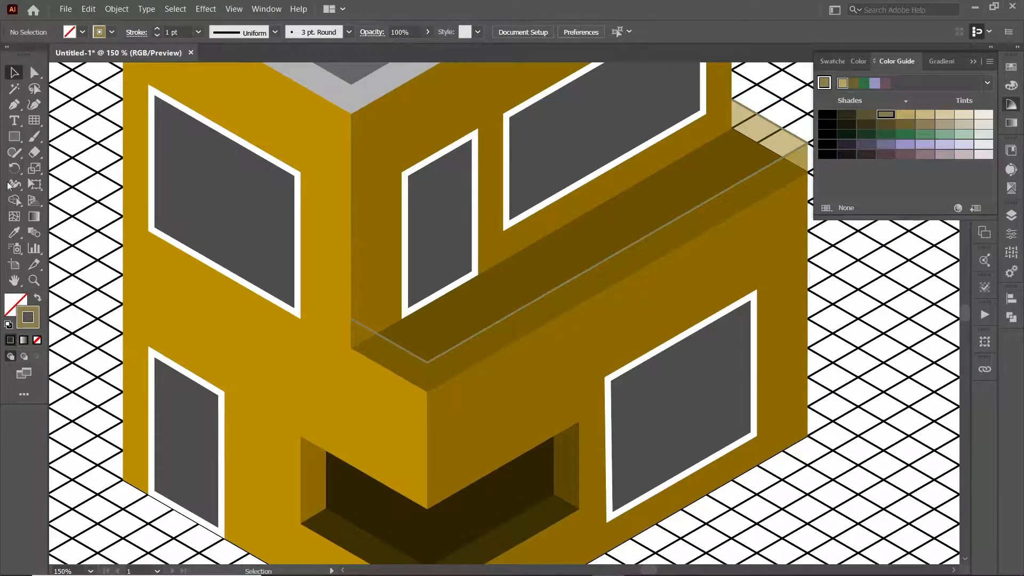
# Recolour the fence's top edge line with a golden-brown tint of the wall colour, with no fill and a 2 pt stroke.
pyautogui.click(392, 302)
pyautogui.click(407, 351)
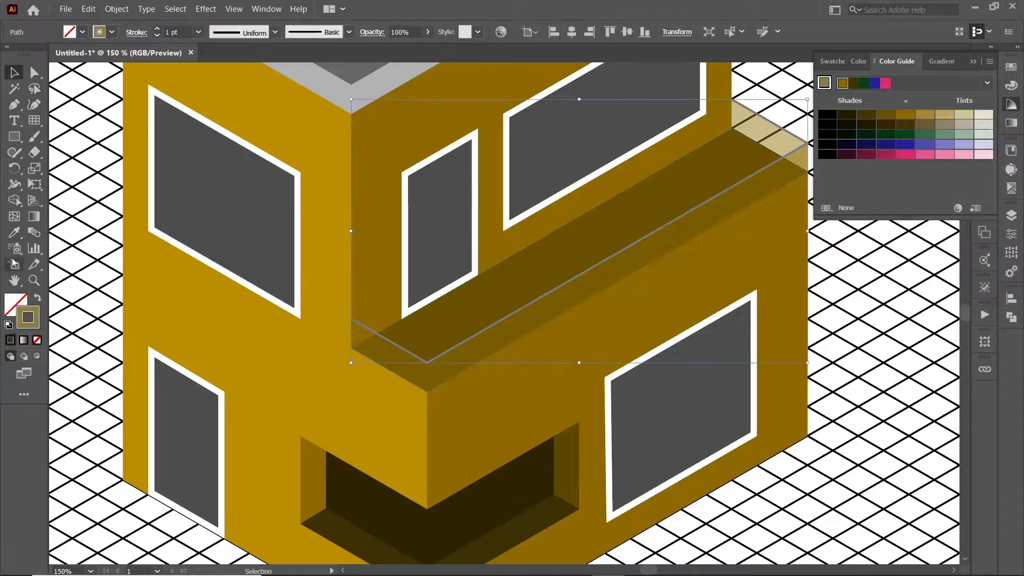
pyautogui.press('i')
pyautogui.click(387, 289)
pyautogui.press('/')
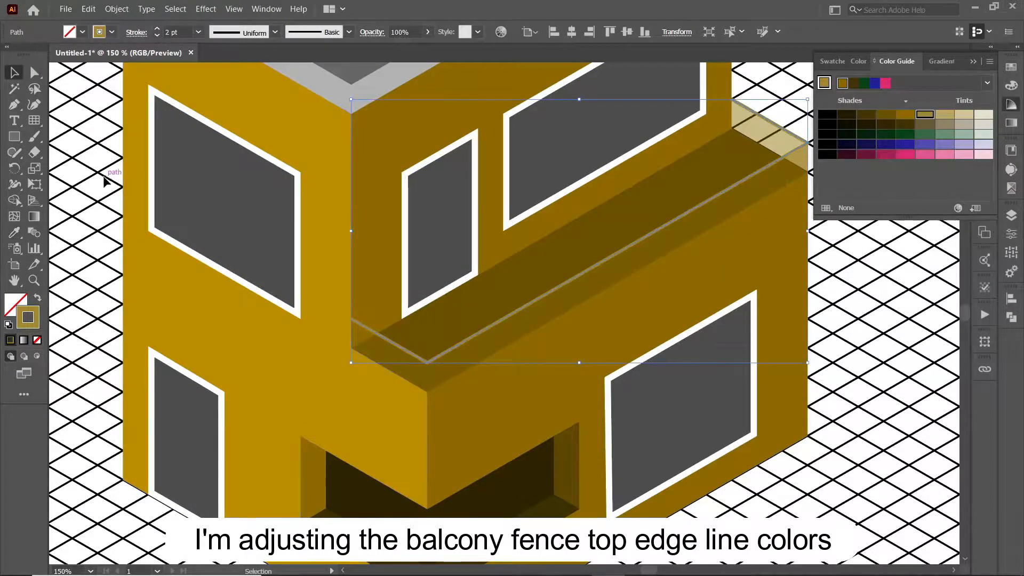
# Draw a vertical line with the Pen tool along the left edge of the upper-floor window on the lighter wall.
pyautogui.click(106, 182)
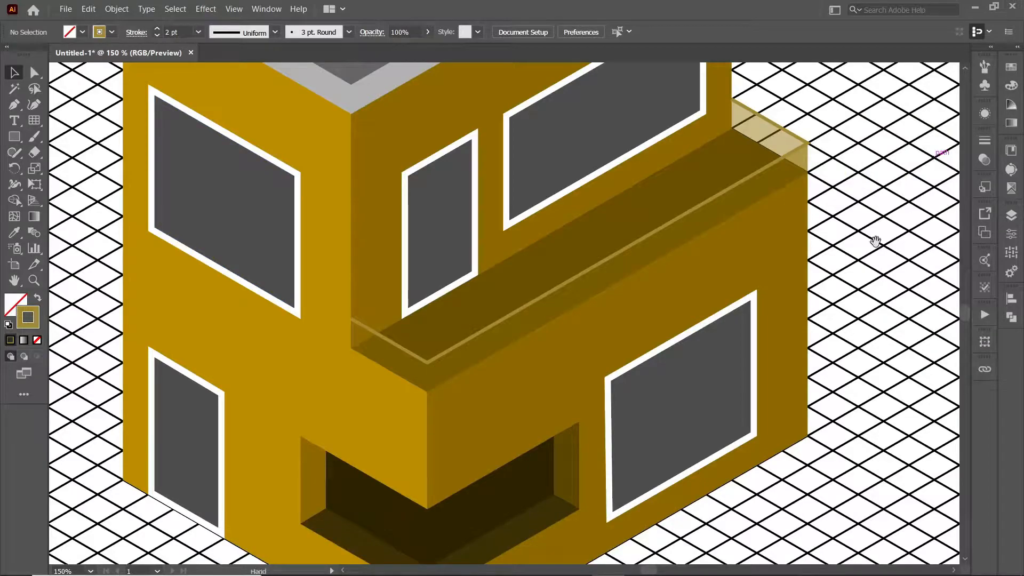
pyautogui.moveTo(363, 429); pyautogui.dragTo(526, 342)
pyautogui.hotkey('ctrl', '+')
pyautogui.hotkey('ctrl', '+')
pyautogui.moveTo(288, 141); pyautogui.dragTo(290, 425)
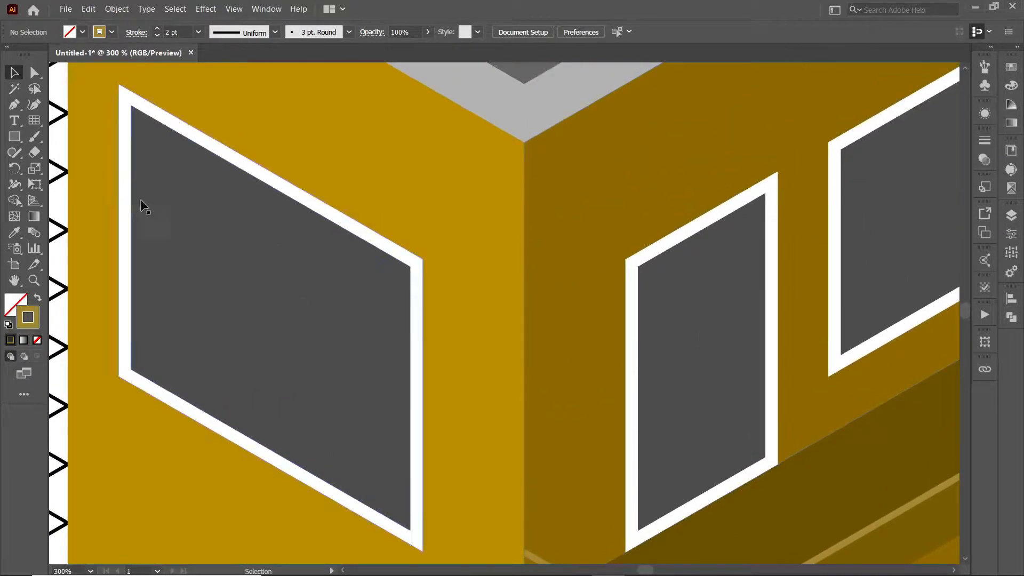
pyautogui.moveTo(126, 206); pyautogui.dragTo(105, 217)
pyautogui.scroll(1, 98, 76)
pyautogui.click(98, 75)
pyautogui.click(98, 435)
pyautogui.press('v')
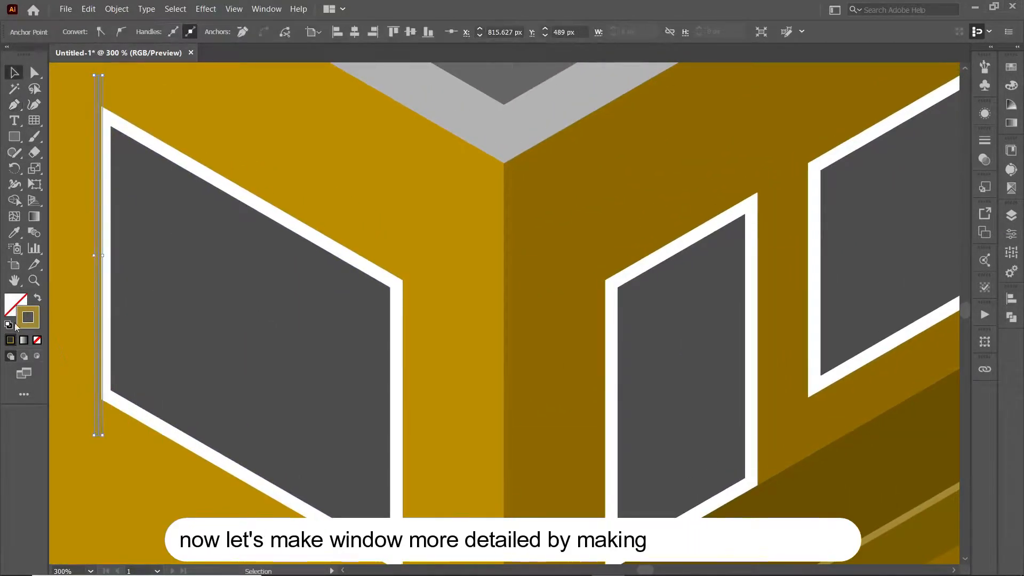
# Give the line a white 3 pt stroke with no fill, and place it and one copy as two dividers across the window.
pyautogui.press('d')
pyautogui.press('/')
pyautogui.hotkey('shift', 'x')
pyautogui.moveTo(98, 312); pyautogui.dragTo(176, 350)
pyautogui.click(157, 28)
pyautogui.click(156, 29)
pyautogui.moveTo(176, 273); pyautogui.dragTo(186, 282)
pyautogui.moveTo(186, 280); pyautogui.dragTo(291, 346)
# Expand both divider lines and subtract them from the window glass with Minus Front.
pyautogui.keyDown('shift'); pyautogui.click(185, 327); pyautogui.keyUp('shift')
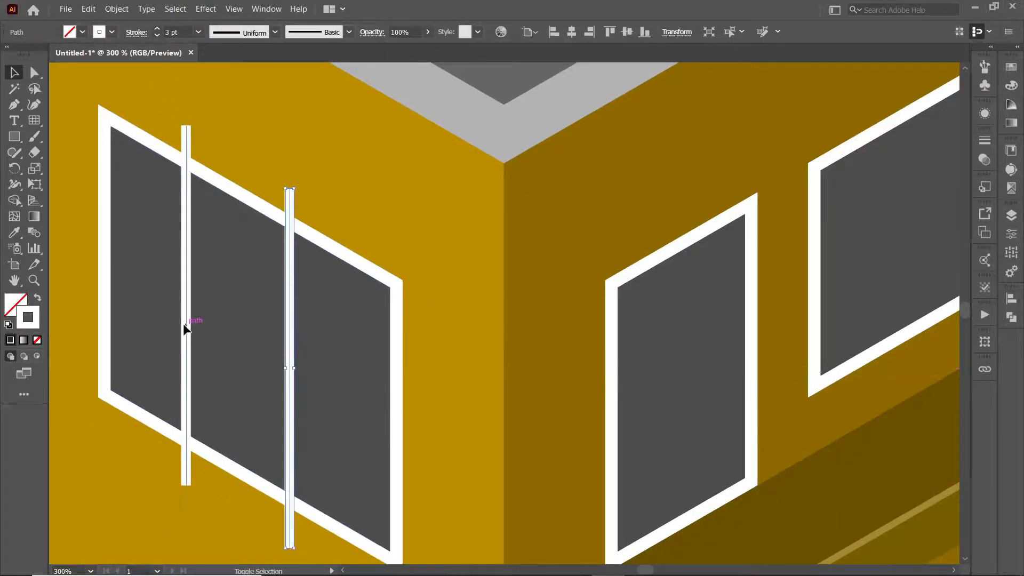
pyautogui.click(117, 9)
pyautogui.click(160, 142)
pyautogui.click(480, 357)
pyautogui.click(1012, 317)
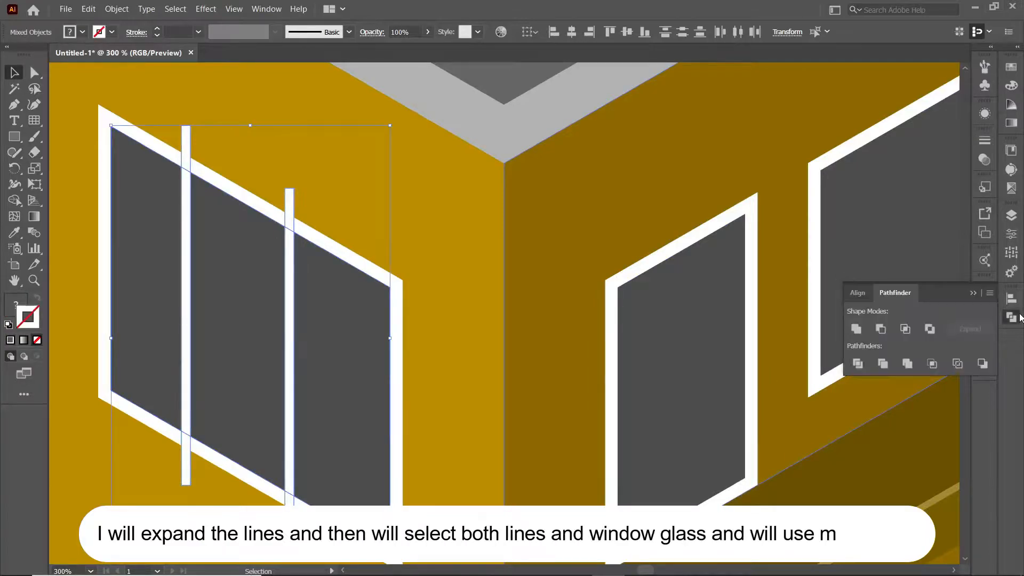
pyautogui.click(972, 295)
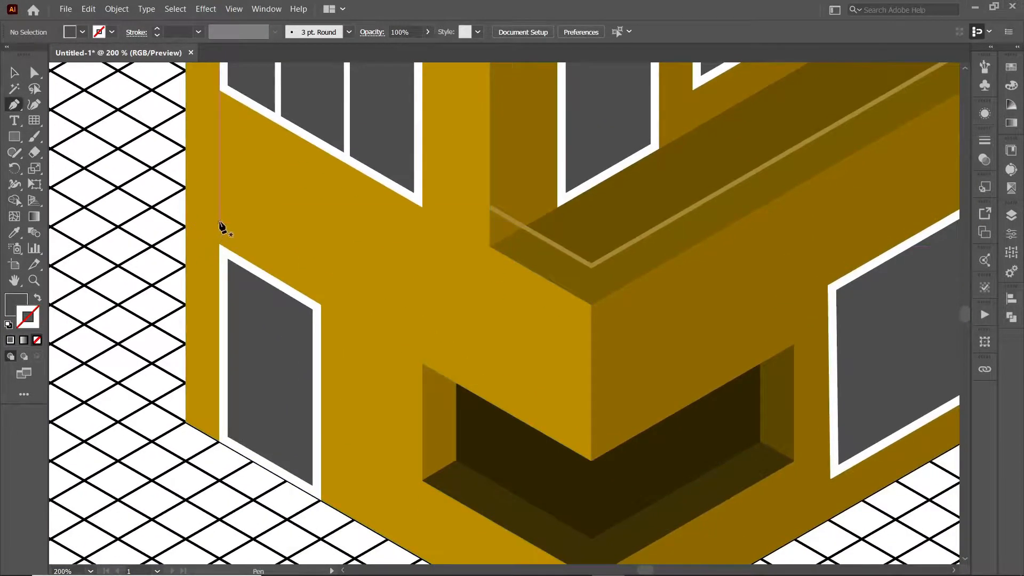
# Draw a vertical line along the main door's left edge with a white stroke and no fill, and move it to the middle of the door.
pyautogui.click(219, 224)
pyautogui.click(220, 458)
pyautogui.press('v')
pyautogui.click(37, 298)
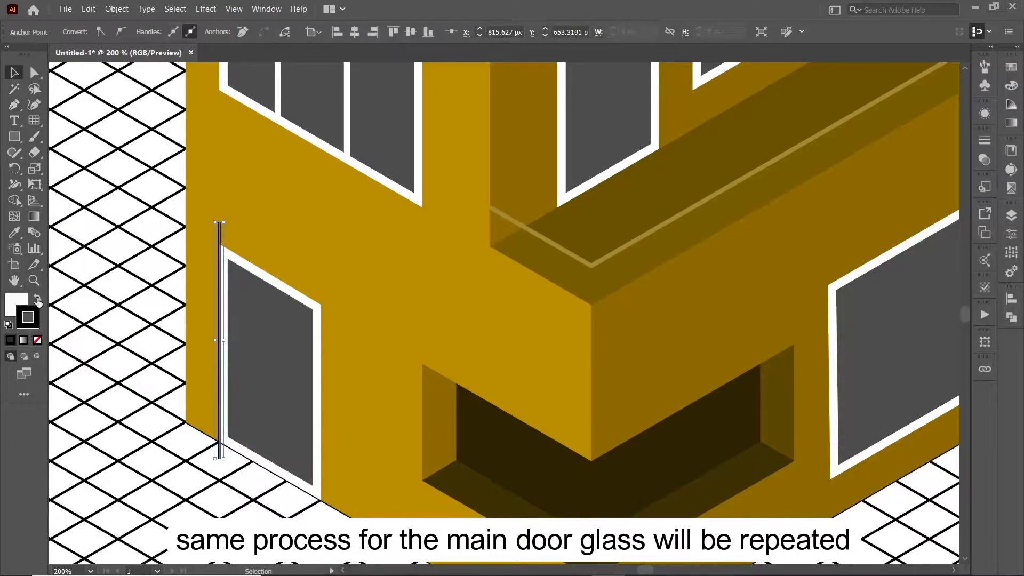
pyautogui.click(37, 340)
pyautogui.moveTo(220, 430); pyautogui.dragTo(269, 452)
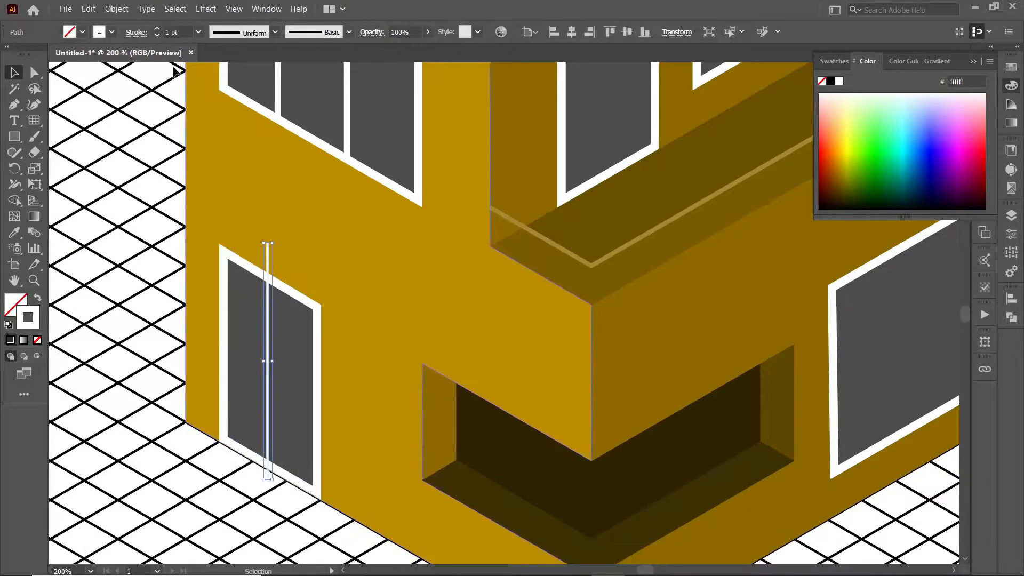
# Expand the door's divider line and subtract it from the main door glass with Minus Front.
pyautogui.click(118, 9)
pyautogui.click(139, 133)
pyautogui.click(479, 356)
pyautogui.keyDown('shift'); pyautogui.click(302, 383); pyautogui.keyUp('shift')
pyautogui.click(1012, 317)
pyautogui.click(882, 329)
pyautogui.click(134, 310)
# Draw a vertical white line with no fill beside the balcony door and move it to the middle of the door.
pyautogui.moveTo(405, 91); pyautogui.dragTo(190, 250)
pyautogui.click(15, 105)
pyautogui.click(339, 160)
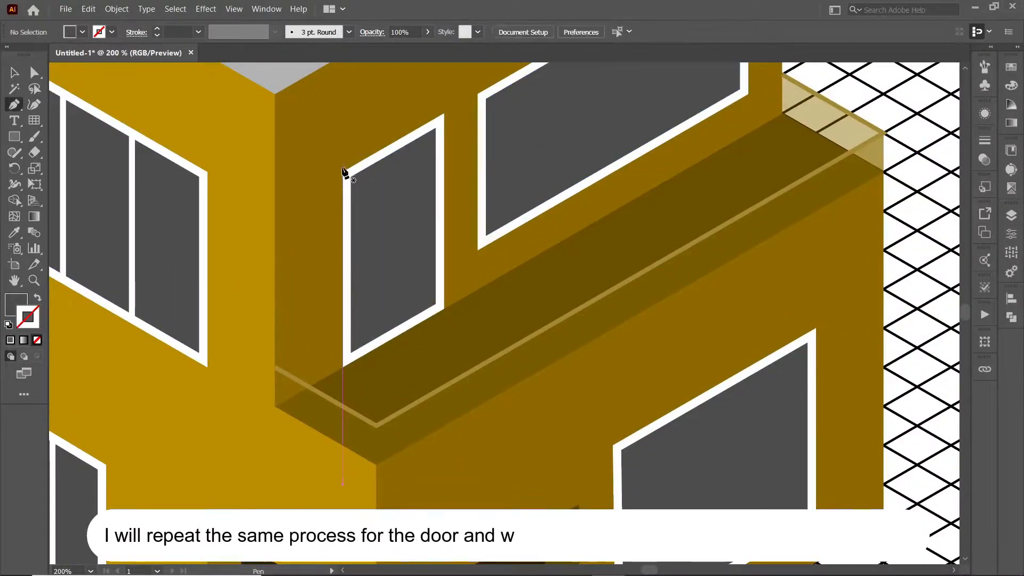
pyautogui.click(339, 379)
pyautogui.moveTo(347, 283); pyautogui.dragTo(395, 267)
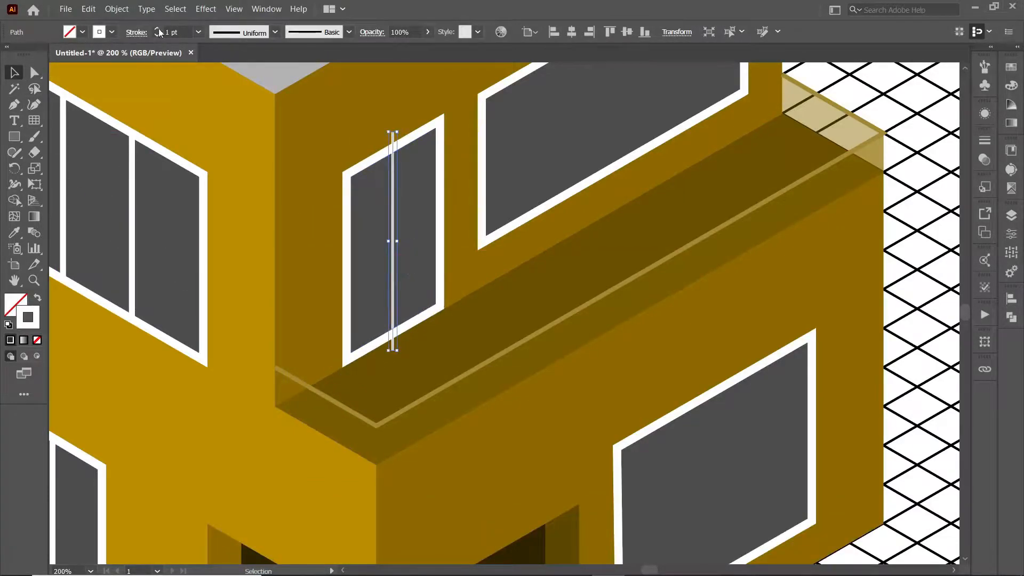
# Subtract the expanded divider from the balcony door glass with Minus Front.
pyautogui.keyDown('shift'); pyautogui.click(419, 294); pyautogui.keyUp('shift')
pyautogui.click(1011, 317)
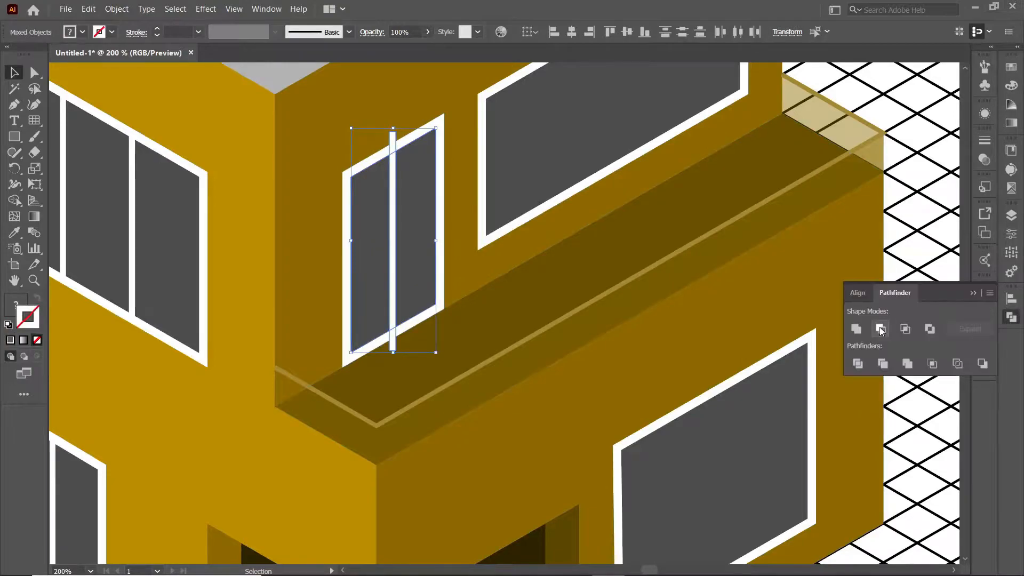
pyautogui.click(880, 329)
pyautogui.click(973, 293)
pyautogui.click(816, 86)
# Draw a vertical line along the left edge of the wide balcony window, with a white 3 pt stroke and no fill.
pyautogui.moveTo(811, 88); pyautogui.dragTo(742, 236)
pyautogui.click(409, 207)
pyautogui.click(410, 430)
pyautogui.click(15, 72)
pyautogui.click(409, 406)
pyautogui.click(70, 32)
pyautogui.click(31, 55)
pyautogui.click(37, 298)
pyautogui.click(38, 298)
# Place three evenly spaced copies of the line as dividers across the wide balcony window.
pyautogui.moveTo(409, 417); pyautogui.dragTo(613, 316)
pyautogui.moveTo(539, 347); pyautogui.dragTo(545, 339)
pyautogui.moveTo(473, 363); pyautogui.dragTo(477, 361)
# Expand the three divider lines and subtract them from the wide balcony window's glass with Minus Front.
pyautogui.click(612, 299)
pyautogui.keyDown('shift'); pyautogui.click(544, 325); pyautogui.keyUp('shift')
pyautogui.keyDown('shift'); pyautogui.click(476, 356); pyautogui.keyUp('shift')
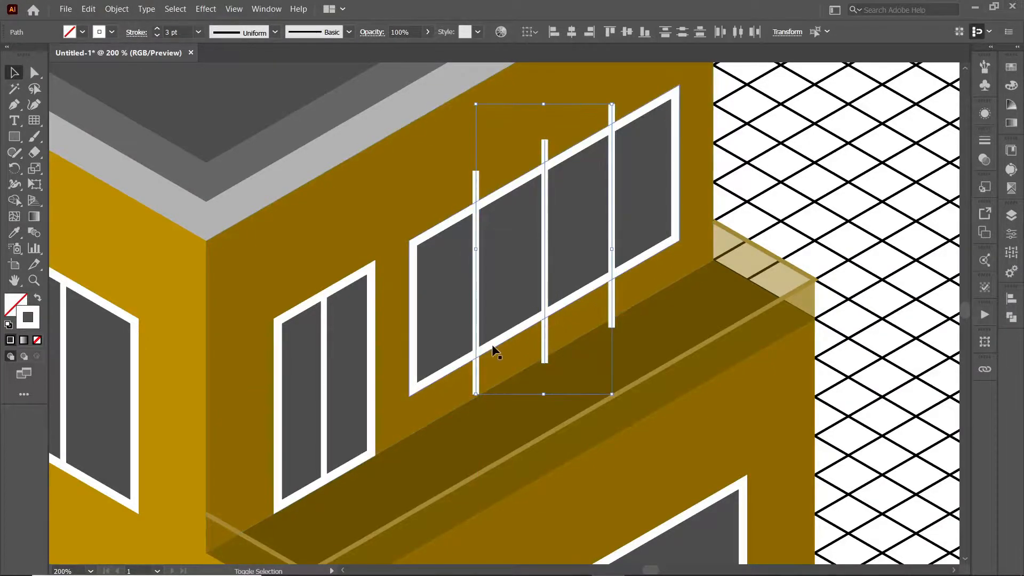
pyautogui.click(117, 9)
pyautogui.click(151, 147)
pyautogui.click(479, 356)
pyautogui.keyDown('shift'); pyautogui.click(519, 295); pyautogui.keyUp('shift')
pyautogui.click(1011, 317)
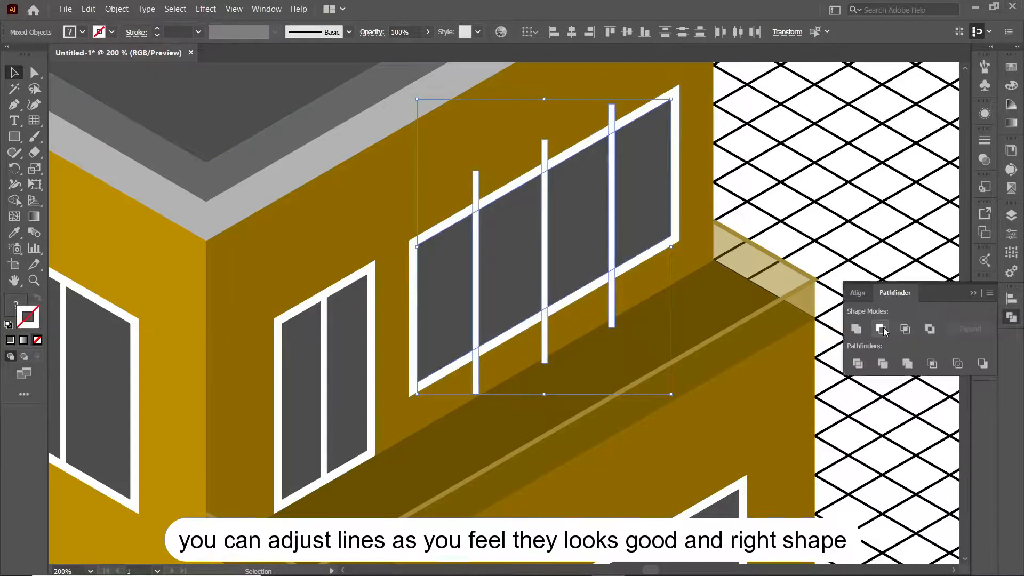
pyautogui.click(881, 329)
pyautogui.click(972, 293)
pyautogui.click(865, 219)
# Draw a line along the left edge of the darker wall's ground-floor window, with a thickened white stroke and no fill.
pyautogui.moveTo(805, 472); pyautogui.dragTo(784, 69)
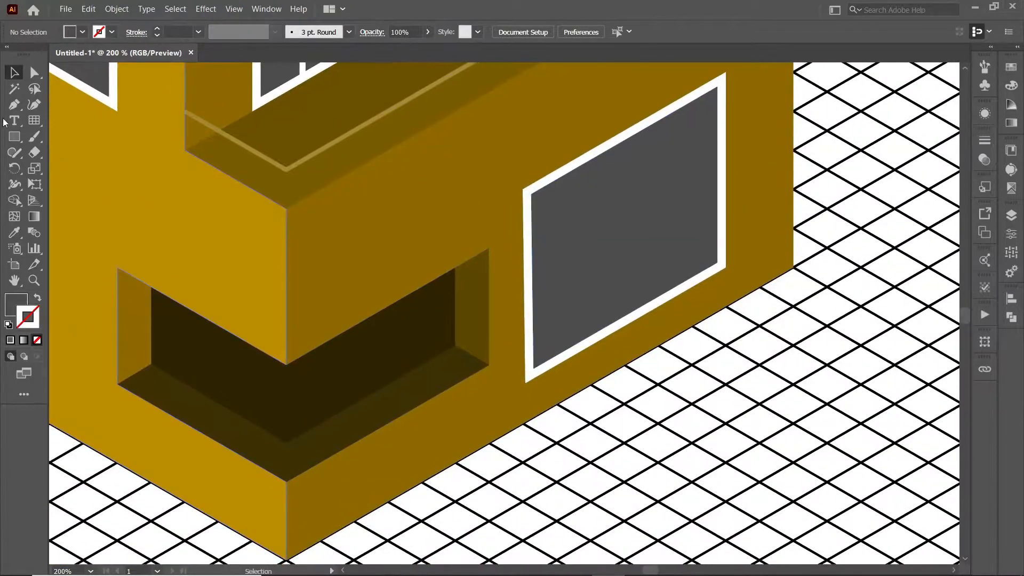
pyautogui.click(523, 414)
pyautogui.hotkey('ctrl', 'z')
pyautogui.hotkey('ctrl', 'z')
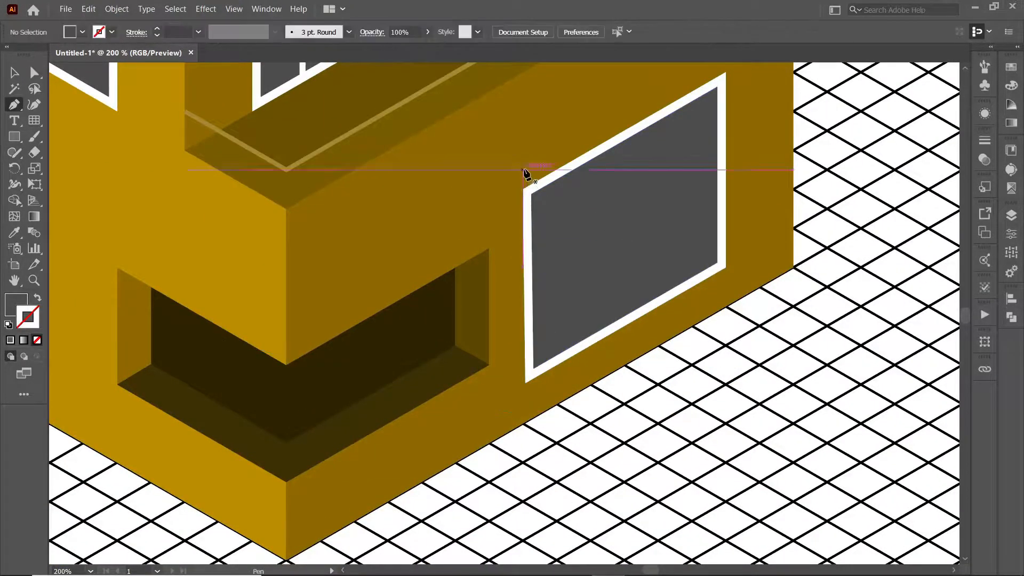
pyautogui.click(526, 456)
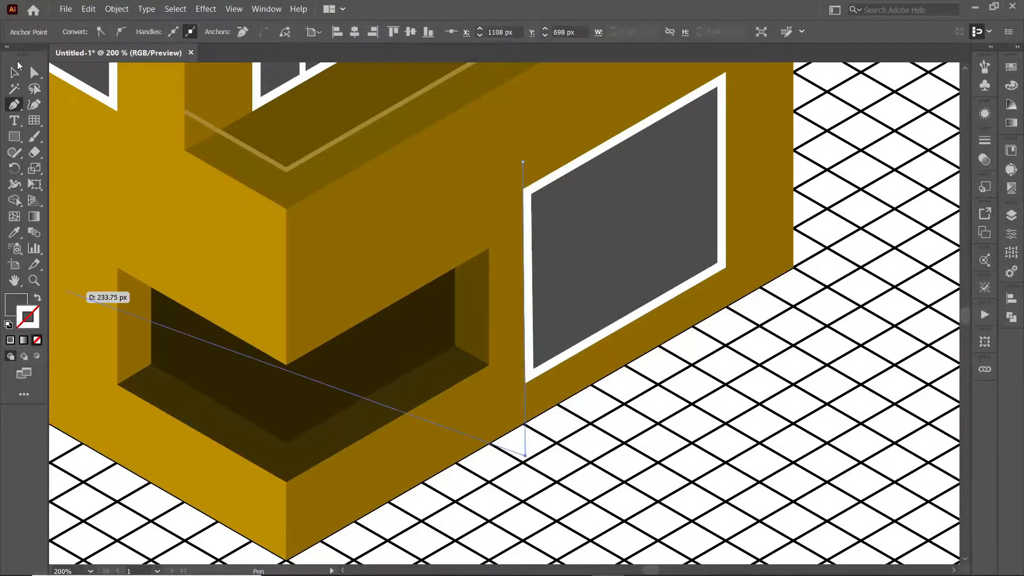
pyautogui.click(37, 340)
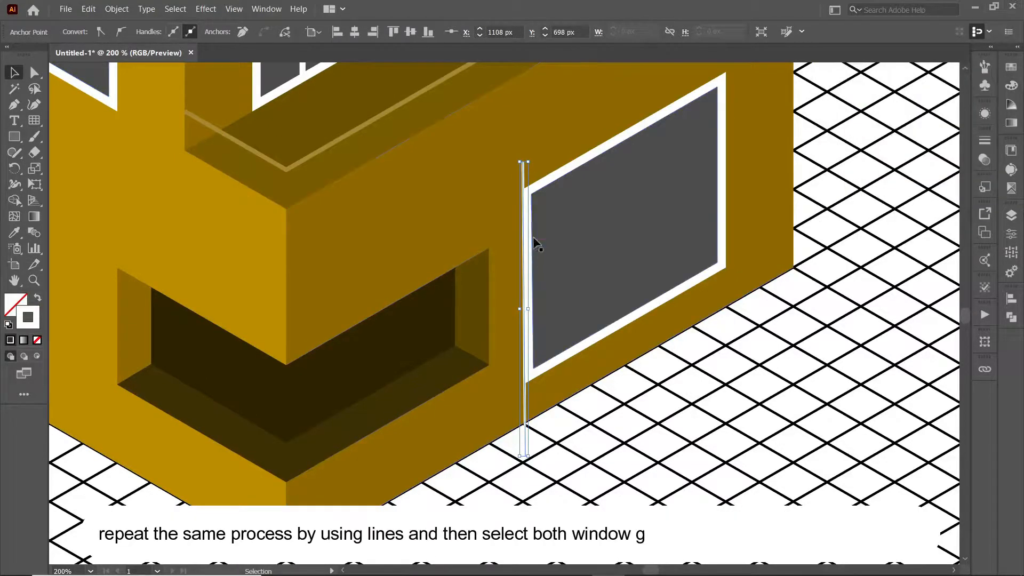
pyautogui.click(157, 28)
# Expand the line into a shape and place two dividers across the ground-floor window.
pyautogui.click(116, 8)
pyautogui.click(136, 146)
pyautogui.press('Return')
pyautogui.moveTo(527, 330); pyautogui.dragTo(590, 294)
pyautogui.moveTo(588, 364); pyautogui.dragTo(658, 336)
# Subtract both dividers from the ground-floor window's glass with Minus Front.
pyautogui.keyDown('shift'); pyautogui.click(590, 320); pyautogui.keyUp('shift')
pyautogui.keyDown('shift'); pyautogui.click(625, 288); pyautogui.keyUp('shift')
pyautogui.click(1011, 317)
pyautogui.click(881, 330)
pyautogui.click(865, 222)
# Draw a small circle with the Ellipse tool near the front corner of the roof's dark inner area.
pyautogui.moveTo(566, 408); pyautogui.dragTo(672, 397)
pyautogui.moveTo(609, 480); pyautogui.dragTo(640, 498)
pyautogui.moveTo(470, 160); pyautogui.dragTo(416, 450)
pyautogui.moveTo(423, 257); pyautogui.dragTo(459, 470)
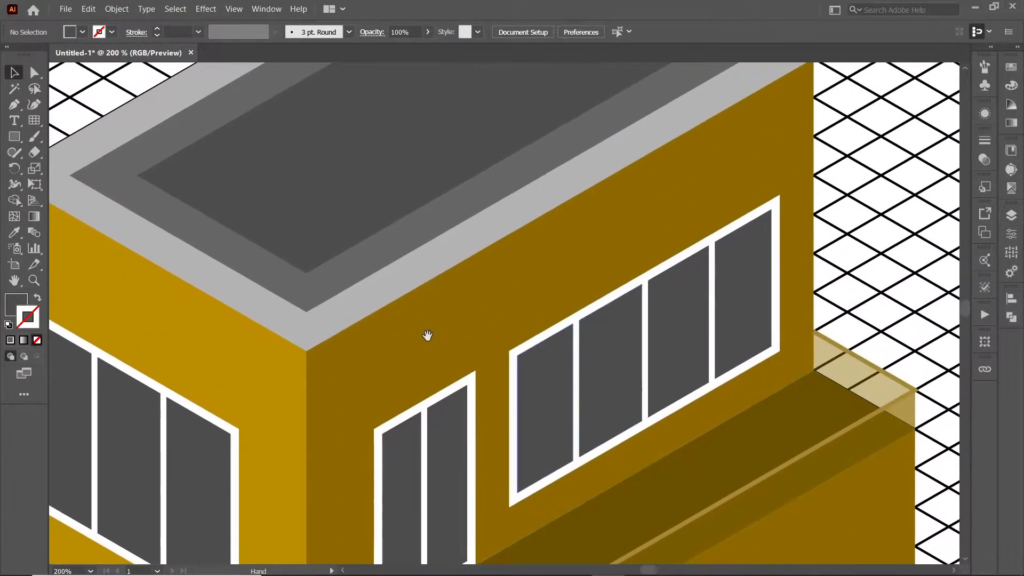
pyautogui.moveTo(460, 297); pyautogui.dragTo(463, 385)
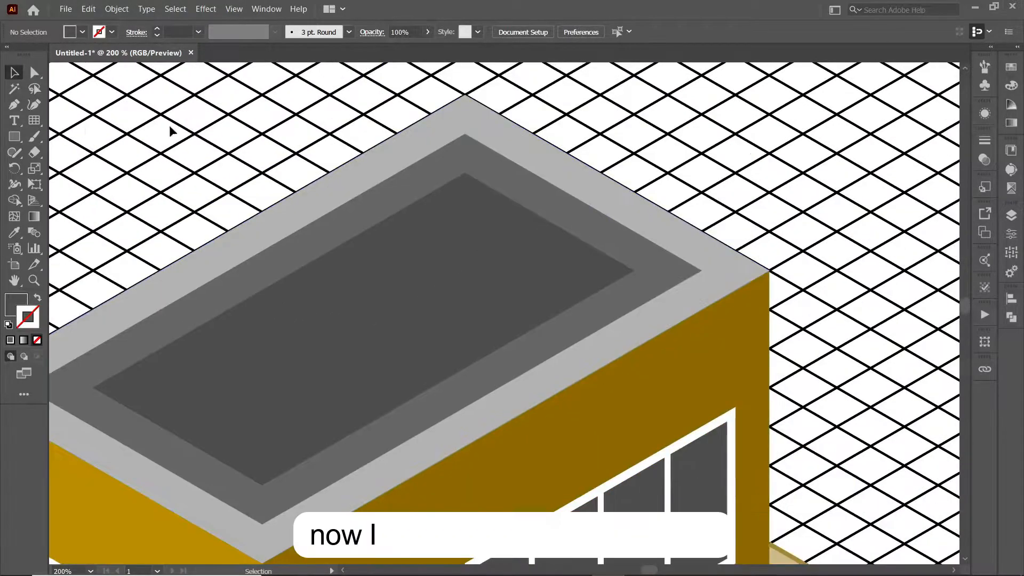
pyautogui.moveTo(15, 137); pyautogui.dragTo(101, 170)
pyautogui.moveTo(235, 394); pyautogui.dragTo(272, 431)
# Fill the roof circle with a white-to-black radial gradient and remove its stroke.
pyautogui.click(1011, 122)
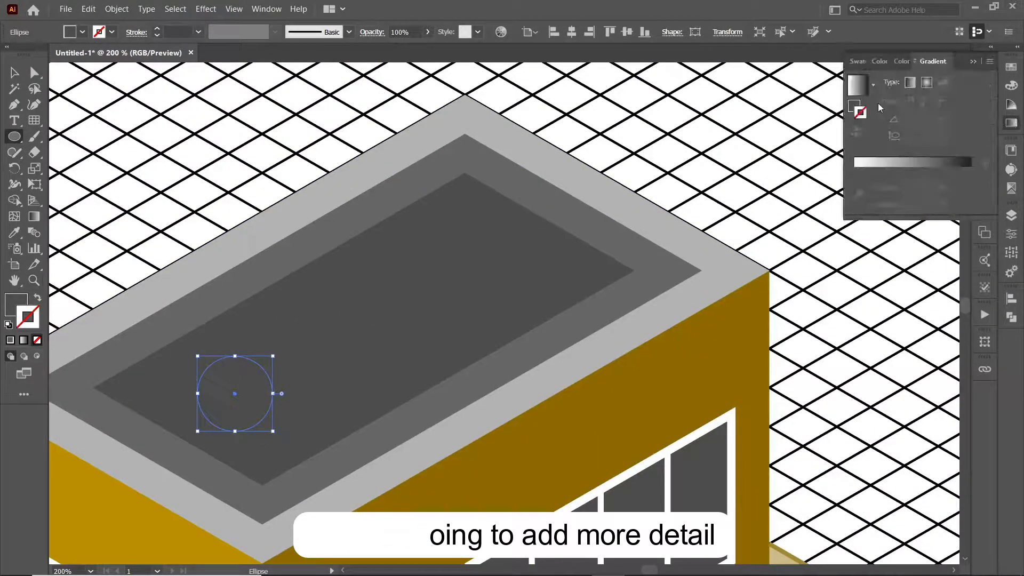
pyautogui.click(859, 87)
pyautogui.doubleClick(17, 305)
pyautogui.click(961, 345)
pyautogui.click(38, 297)
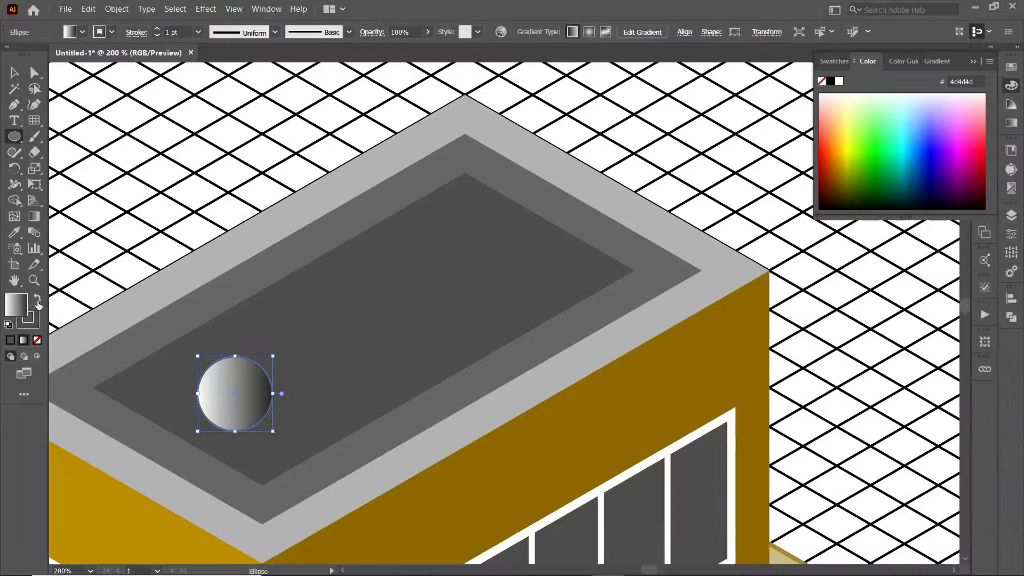
pyautogui.click(30, 320)
pyautogui.click(37, 340)
pyautogui.click(22, 302)
pyautogui.click(1011, 122)
pyautogui.click(897, 82)
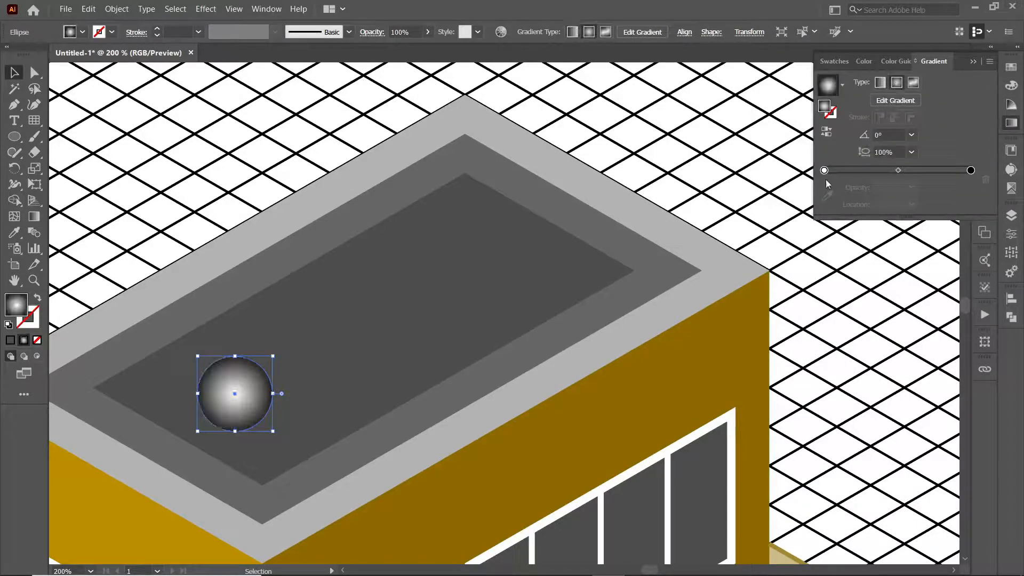
# Try pulling the gradient's black stop in towards the circle's centre.
pyautogui.moveTo(843, 172); pyautogui.dragTo(874, 169)
pyautogui.moveTo(971, 170); pyautogui.dragTo(881, 170)
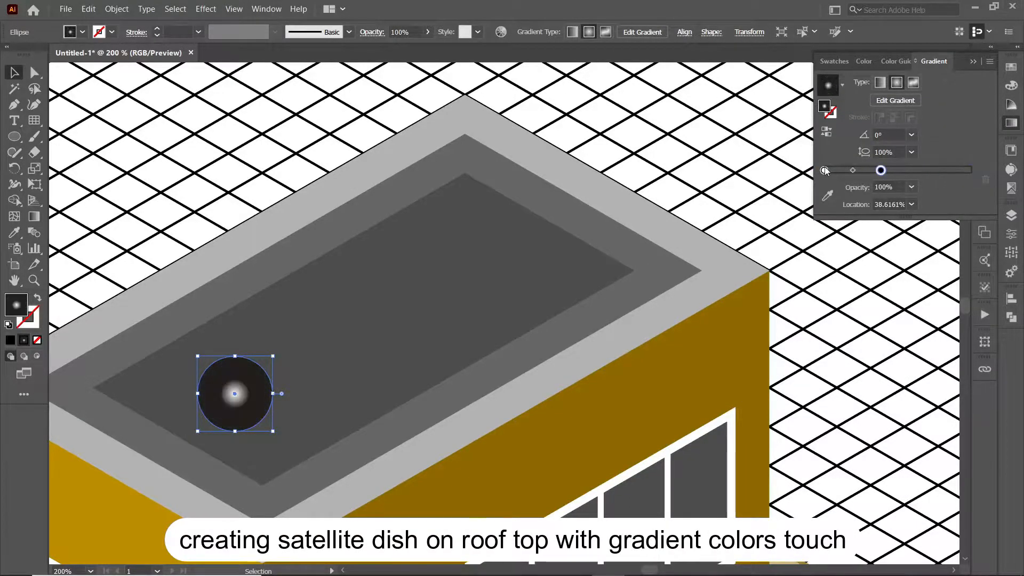
pyautogui.moveTo(979, 173); pyautogui.dragTo(850, 173)
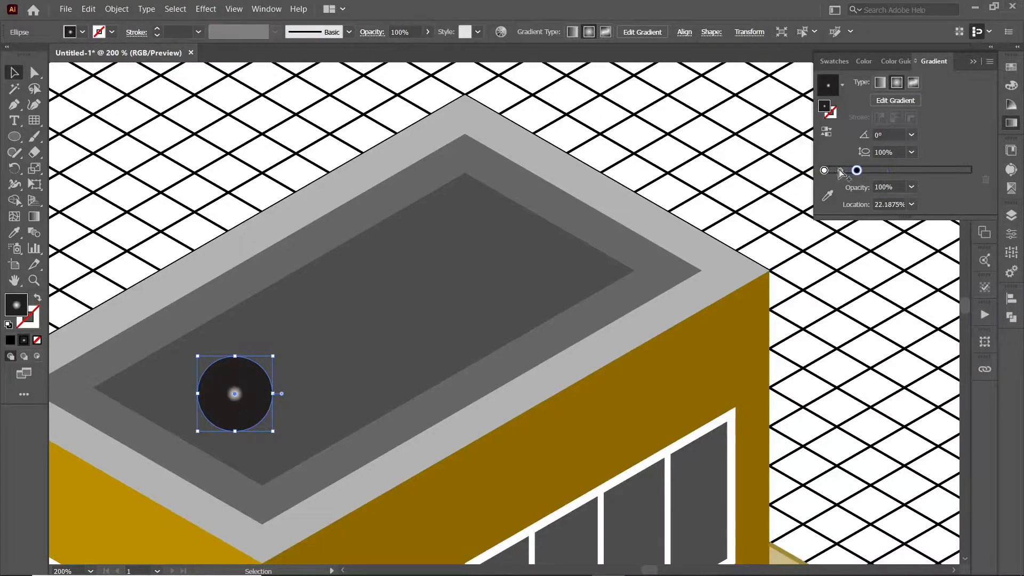
# Reset the circle's fill to the default white-to-black gradient and make it radial.
pyautogui.click(880, 83)
pyautogui.click(843, 84)
pyautogui.click(769, 108)
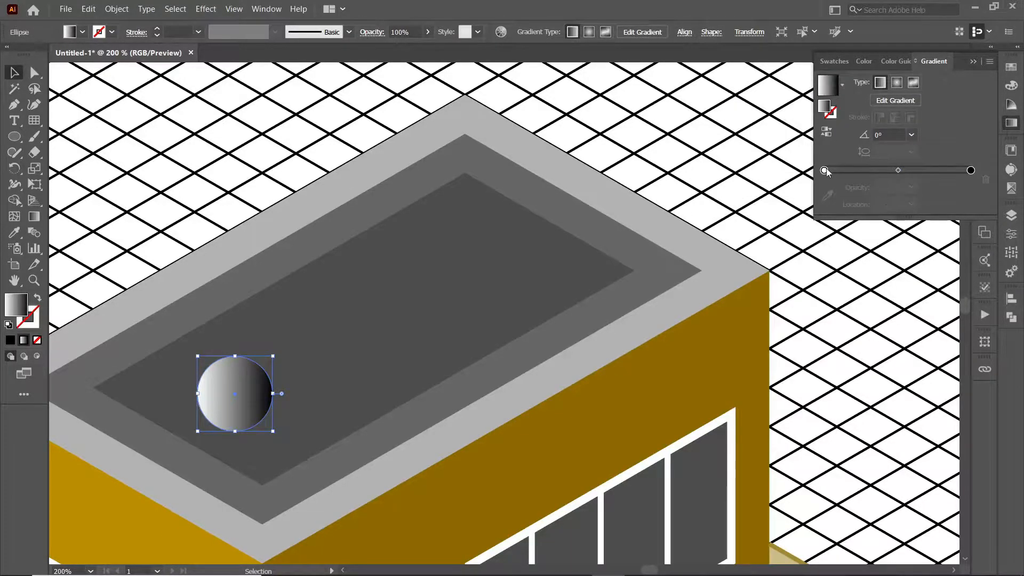
pyautogui.click(896, 82)
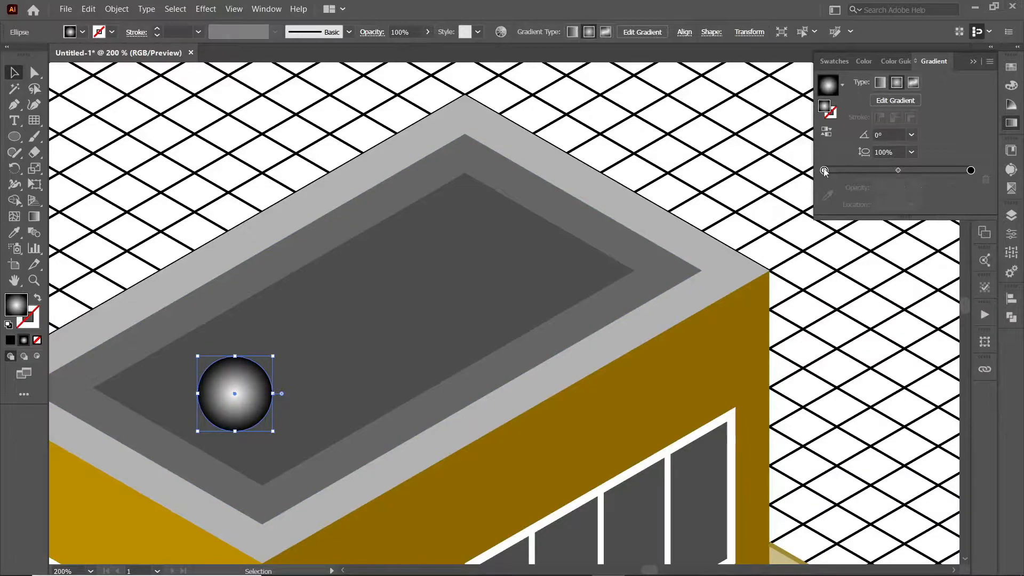
# Reverse the gradient to black at the circle's centre and white at the edge, and shift its midpoint inward with the Gradient tool.
pyautogui.click(334, 277)
pyautogui.click(240, 388)
pyautogui.moveTo(825, 186)
pyautogui.mouseDown()
pyautogui.moveTo(927, 186)
pyautogui.moveTo(824, 186)
pyautogui.mouseUp()
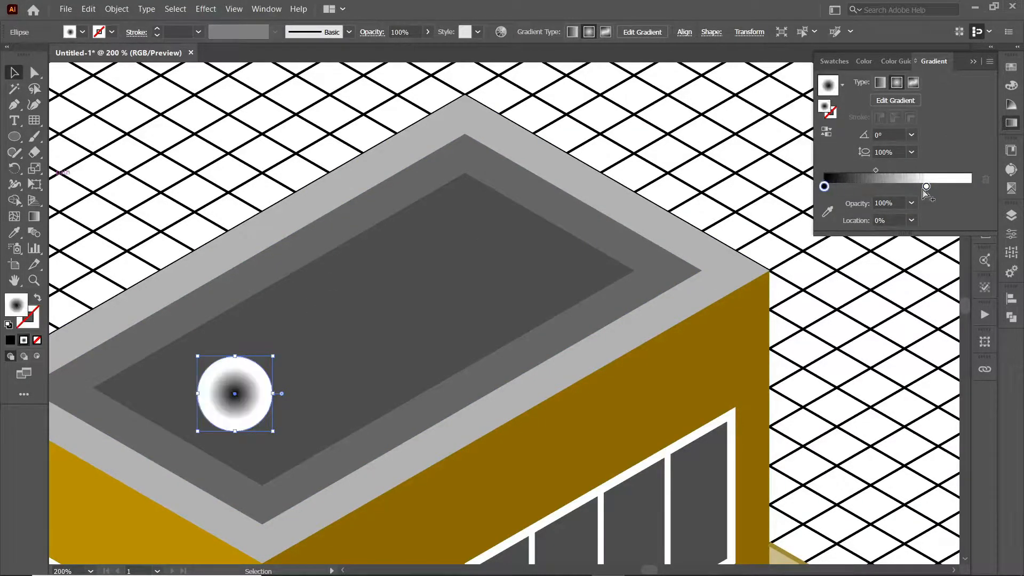
pyautogui.click(34, 216)
pyautogui.moveTo(253, 394); pyautogui.dragTo(245, 395)
# Change the gradient's centre stop to a medium grey swatch and move the midpoint slightly outward.
pyautogui.doubleClick(824, 170)
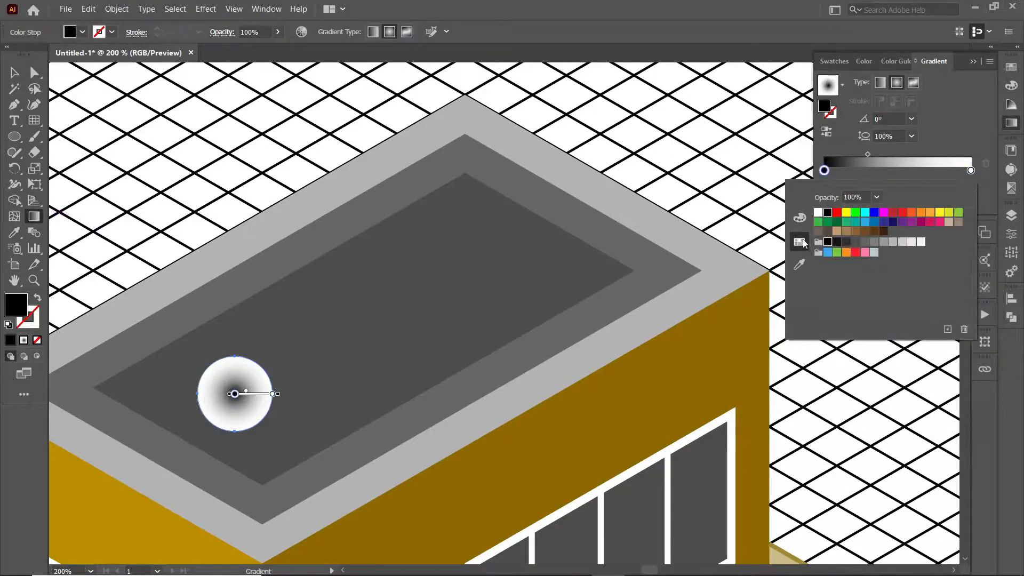
pyautogui.click(856, 243)
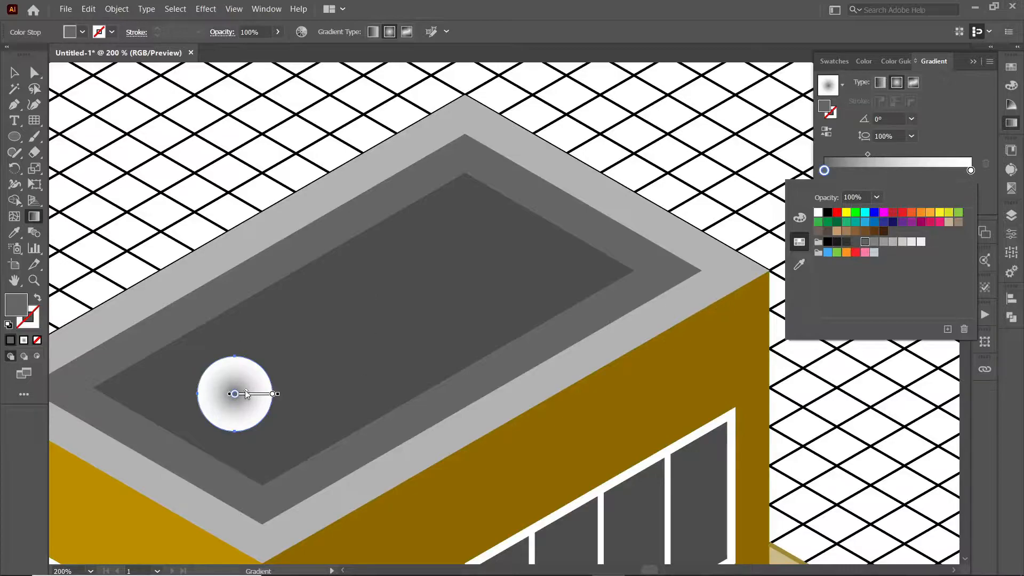
pyautogui.moveTo(245, 393); pyautogui.dragTo(248, 394)
pyautogui.press('v')
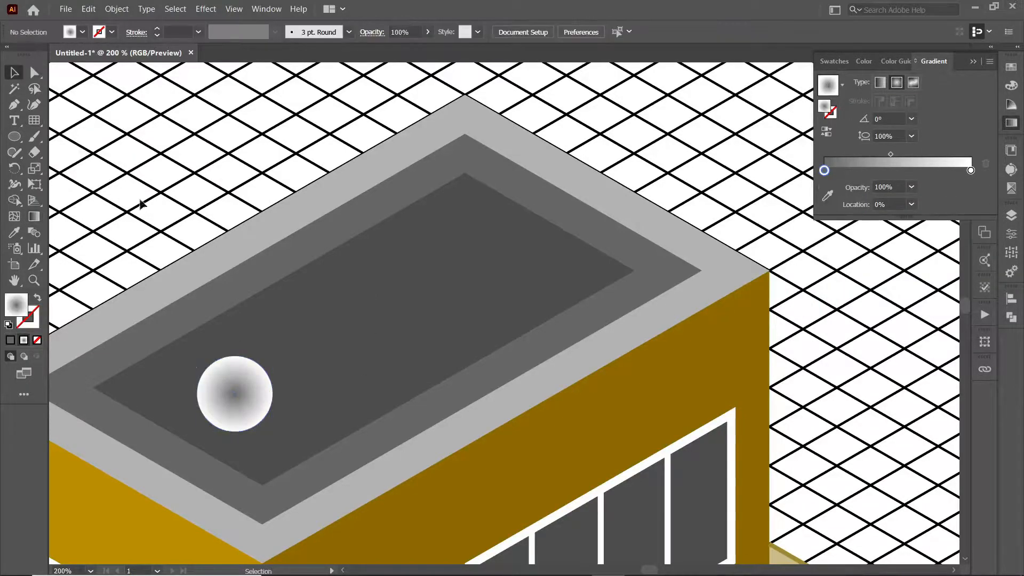
# Change the gradient's centre stop to a darker grey swatch.
pyautogui.doubleClick(824, 186)
pyautogui.click(847, 258)
pyautogui.click(856, 258)
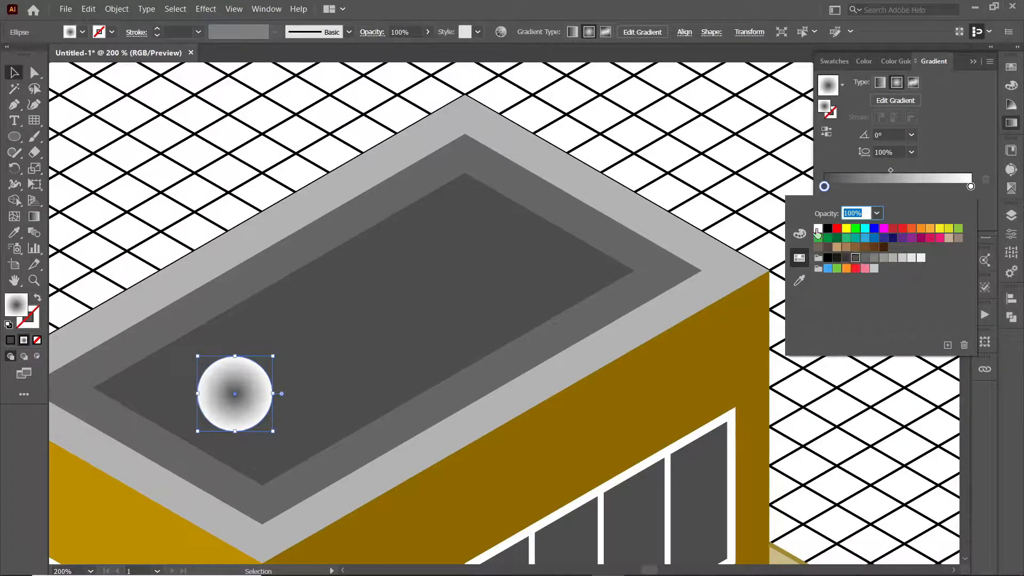
pyautogui.click(652, 178)
# Stretch the satellite dish circle slightly and rotate it by about -26°.
pyautogui.click(251, 394)
pyautogui.moveTo(272, 394); pyautogui.dragTo(275, 393)
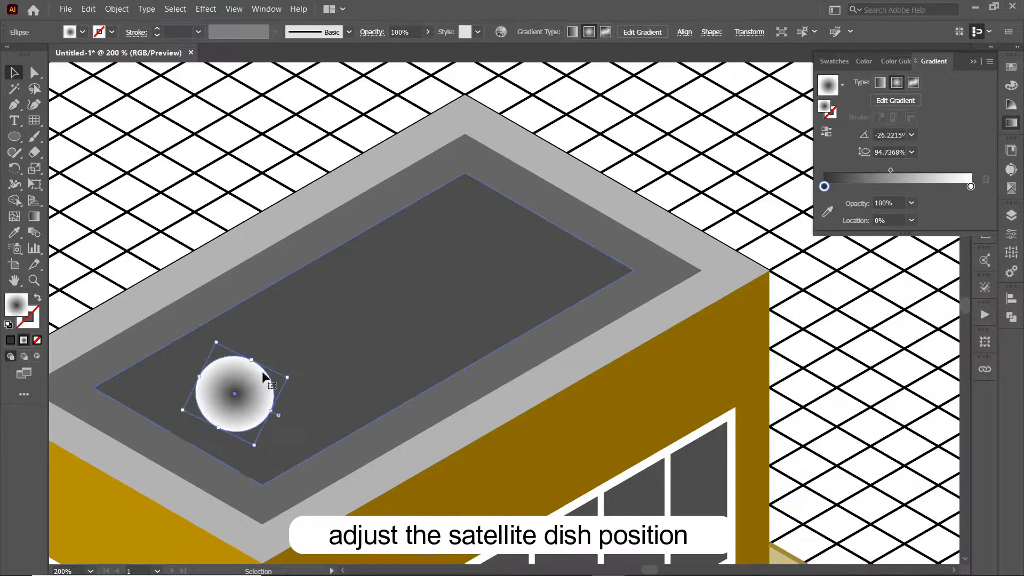
pyautogui.click(221, 302)
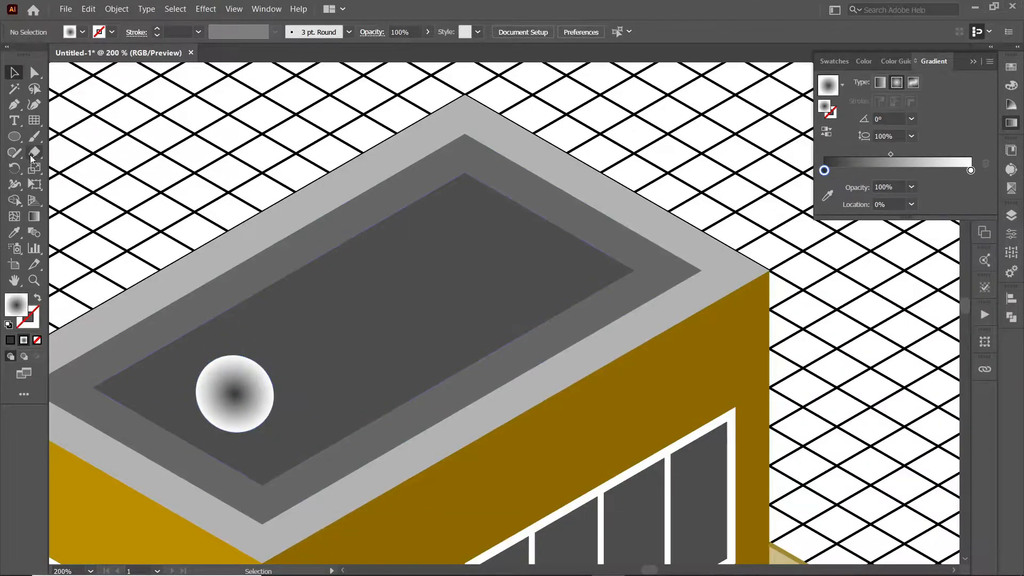
pyautogui.click(973, 62)
# Draw the front-left face of an isometric air conditioning box beside the roof and fill it with light grey.
pyautogui.click(635, 115)
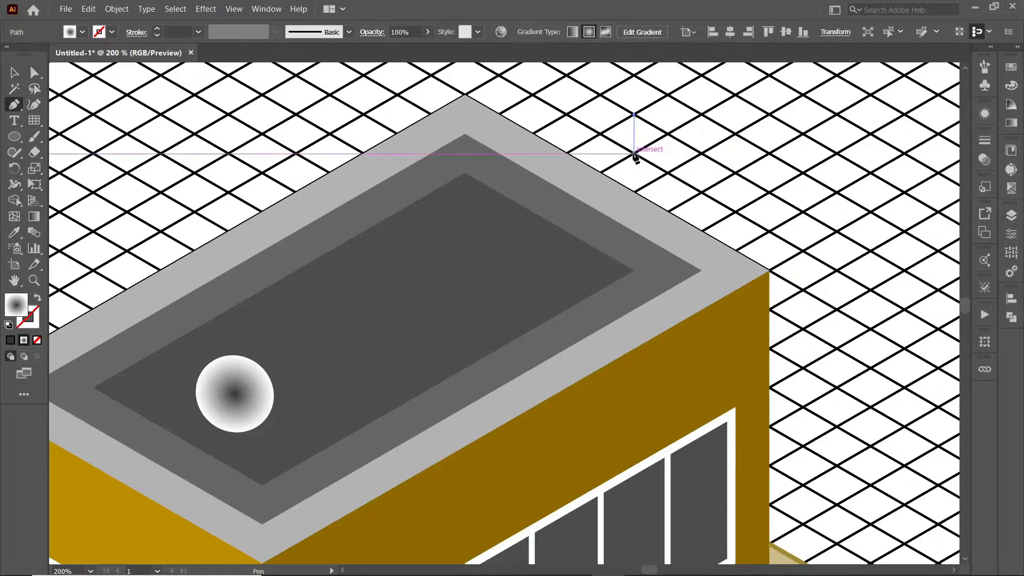
pyautogui.click(635, 155)
pyautogui.click(702, 192)
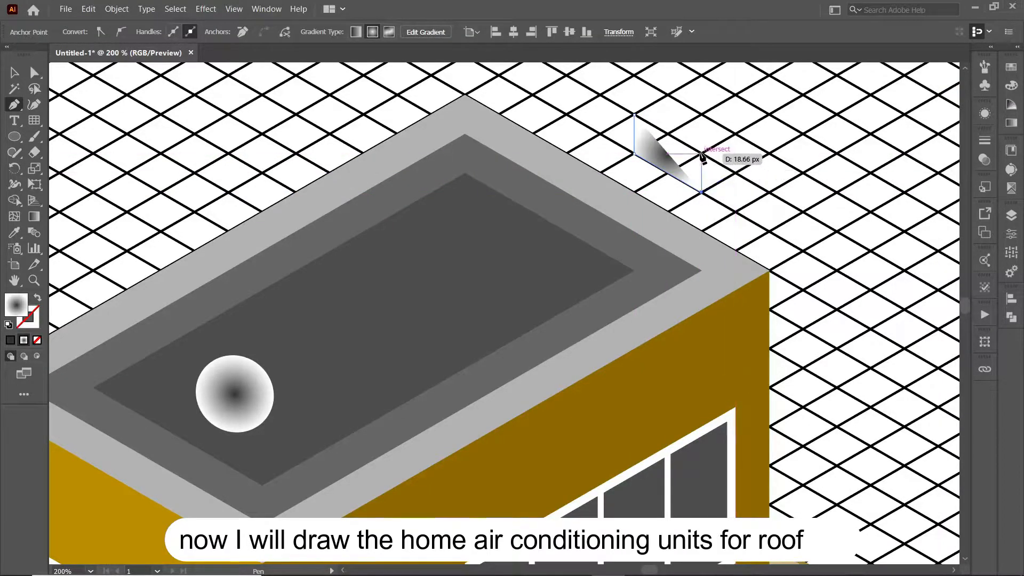
pyautogui.click(630, 194)
pyautogui.press('v')
pyautogui.click(658, 144)
pyautogui.click(83, 32)
pyautogui.click(94, 93)
pyautogui.click(566, 112)
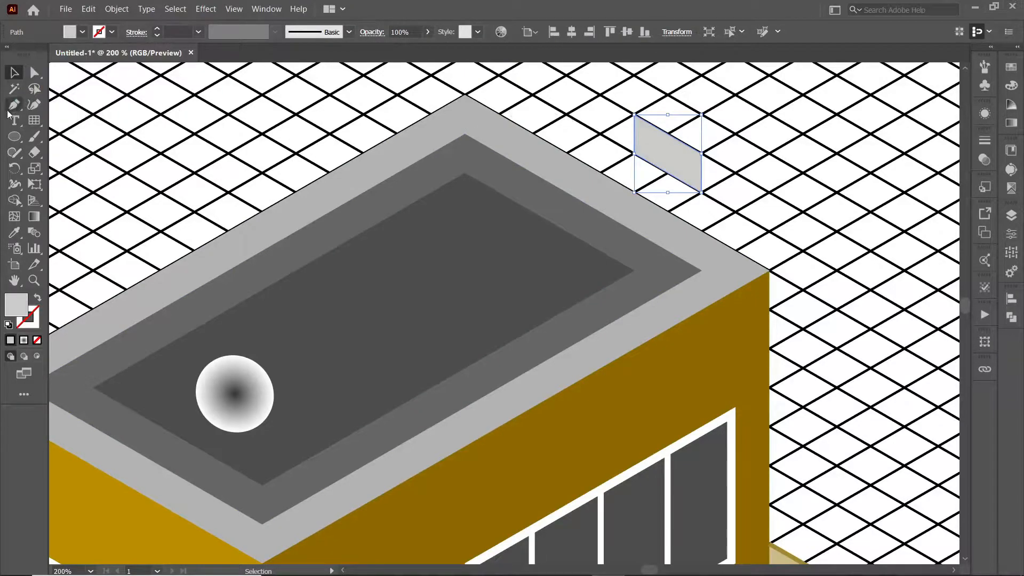
# Draw the box's short right side face along the isometric grid and fill it with medium grey.
pyautogui.click(705, 191)
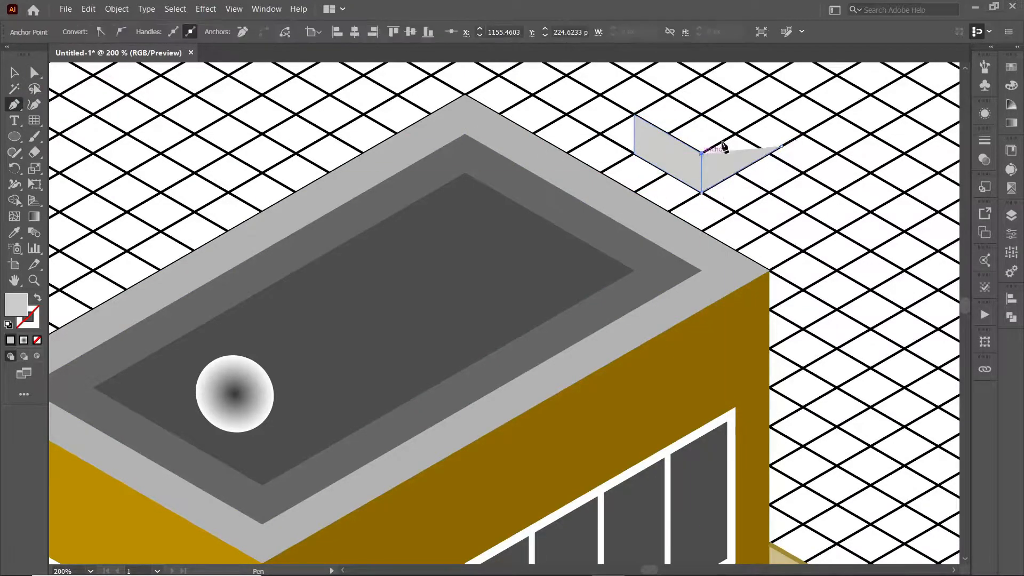
pyautogui.click(769, 115)
pyautogui.hotkey('ctrl', 'z')
pyautogui.hotkey('ctrl', 'z')
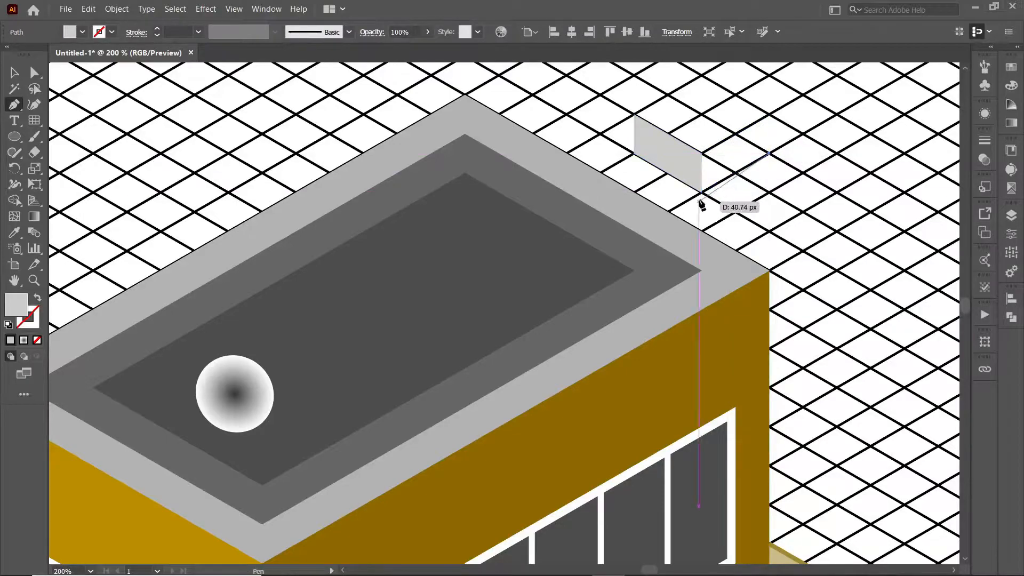
pyautogui.click(769, 114)
pyautogui.click(82, 31)
pyautogui.click(84, 91)
pyautogui.click(74, 92)
pyautogui.click(370, 112)
# Draw the box's top face with the Pen tool, extending it back beyond the short right side.
pyautogui.press('p')
pyautogui.click(634, 114)
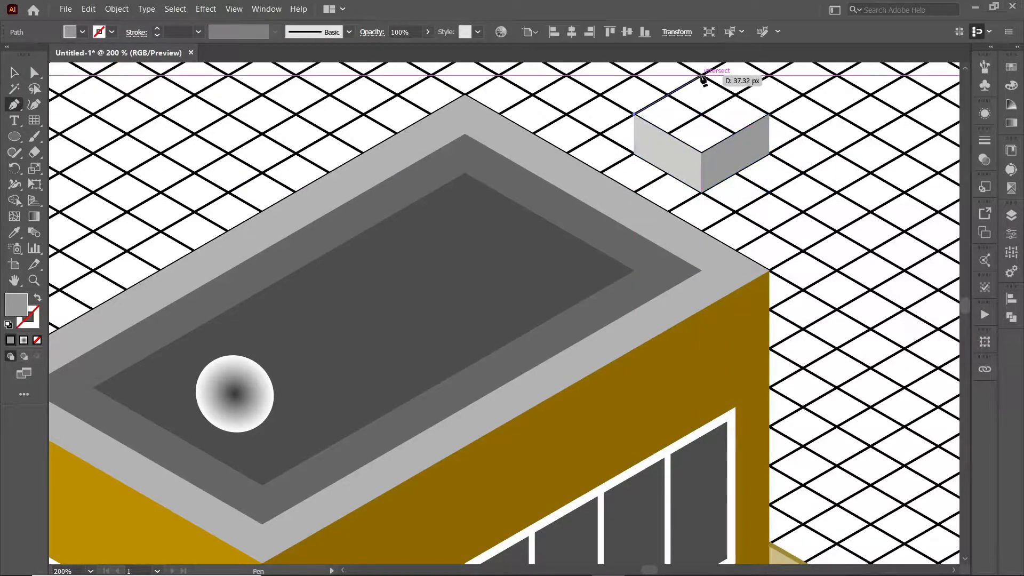
pyautogui.moveTo(734, 94); pyautogui.dragTo(680, 140)
pyautogui.click(673, 108)
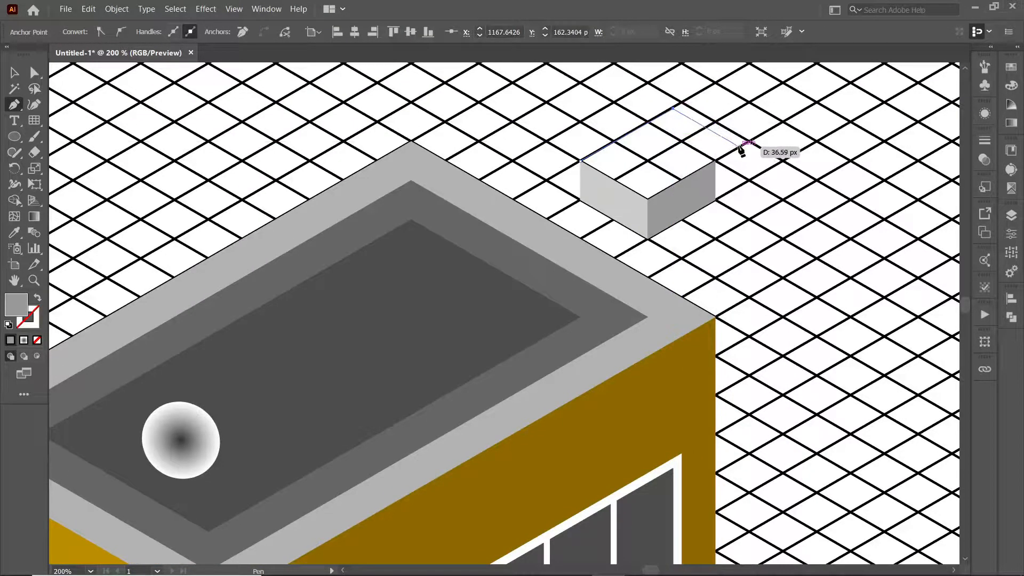
pyautogui.click(740, 145)
pyautogui.click(648, 200)
pyautogui.click(13, 73)
# Replace the box's right side face with a longer grey one that reaches the top face's right corner.
pyautogui.click(682, 206)
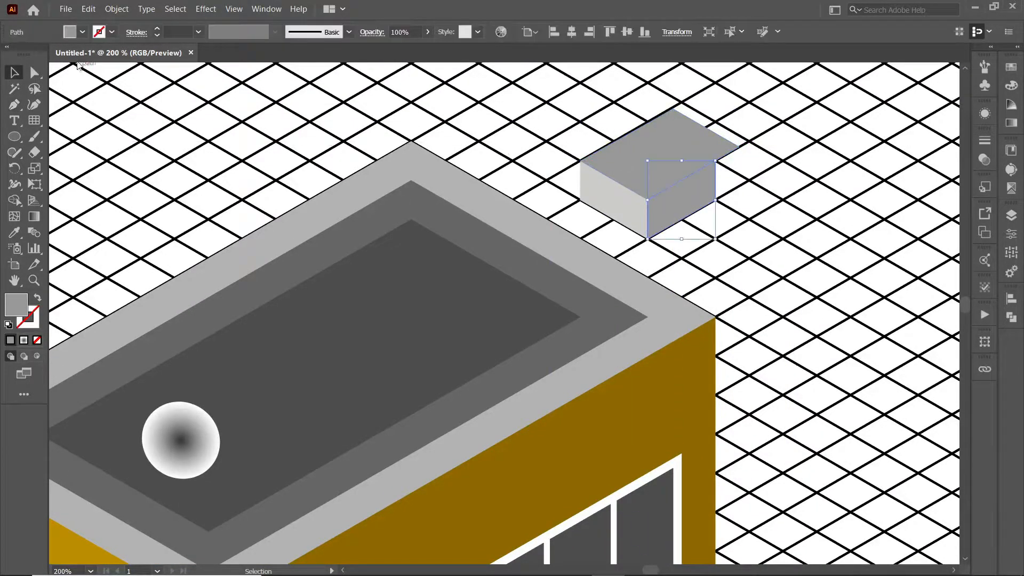
pyautogui.click(82, 32)
pyautogui.click(84, 92)
pyautogui.click(287, 168)
pyautogui.press('Delete')
pyautogui.press('p')
pyautogui.click(739, 145)
pyautogui.click(648, 239)
pyautogui.click(648, 201)
pyautogui.click(740, 146)
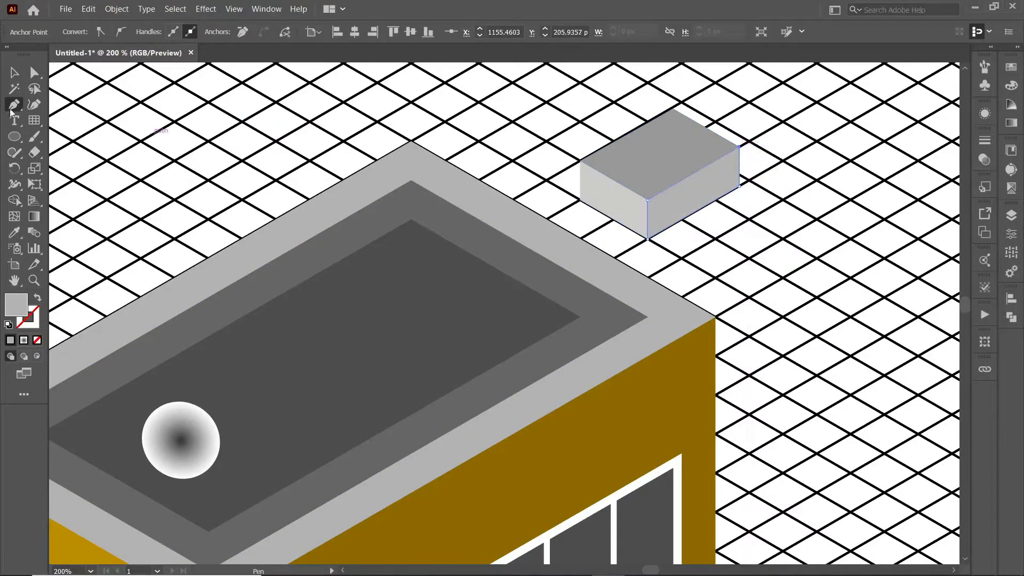
# Recolour the box's top, right and left faces with different grey swatches.
pyautogui.click(15, 73)
pyautogui.click(660, 154)
pyautogui.click(82, 32)
pyautogui.click(65, 92)
pyautogui.click(694, 195)
pyautogui.click(82, 32)
pyautogui.click(65, 91)
pyautogui.click(613, 201)
pyautogui.click(82, 32)
pyautogui.click(88, 92)
pyautogui.click(766, 199)
# Group the box's faces and position the air conditioning unit on the roof.
pyautogui.moveTo(743, 239); pyautogui.dragTo(645, 185)
pyautogui.hotkey('ctrl', 'g')
pyautogui.moveTo(724, 116); pyautogui.dragTo(442, 245)
pyautogui.press('v')
pyautogui.click(558, 216)
pyautogui.moveTo(445, 259); pyautogui.dragTo(458, 258)
# Sample the satellite dish's gradient with the Eyedropper and group the rooftop air conditioning pieces.
pyautogui.click(15, 233)
pyautogui.click(181, 440)
pyautogui.press('v')
pyautogui.moveTo(597, 164); pyautogui.dragTo(483, 275)
pyautogui.keyDown('shift'); pyautogui.click(449, 279); pyautogui.keyUp('shift')
pyautogui.hotkey('ctrl', 'g')
pyautogui.click(725, 382)
# Draw a diagonal grey reflection line from the upper right to the lower left across the four-pane balcony window.
pyautogui.moveTo(724, 387); pyautogui.dragTo(741, 5)
pyautogui.moveTo(805, 183); pyautogui.dragTo(820, 151)
pyautogui.moveTo(267, 381); pyautogui.dragTo(261, 421)
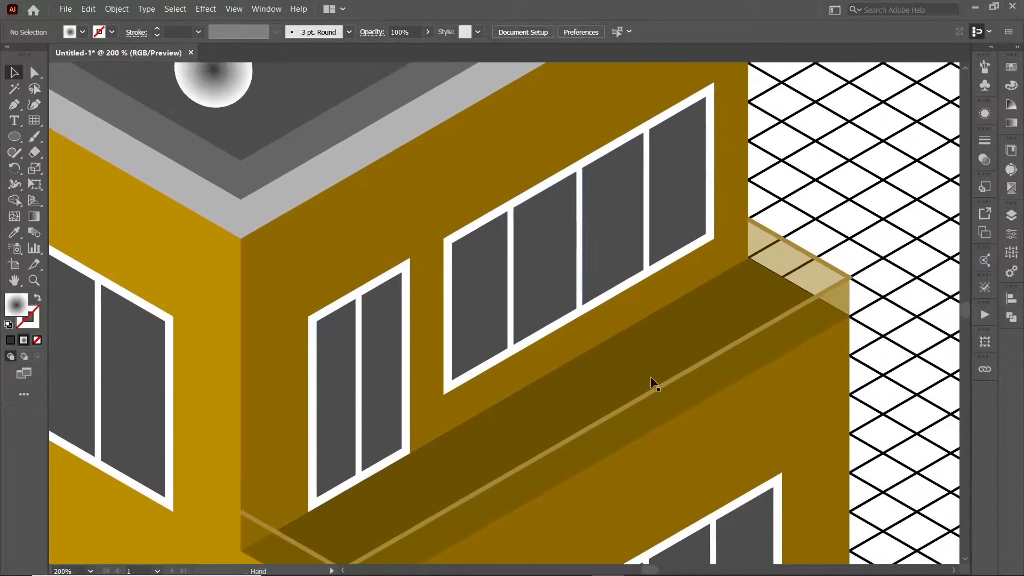
pyautogui.click(702, 83)
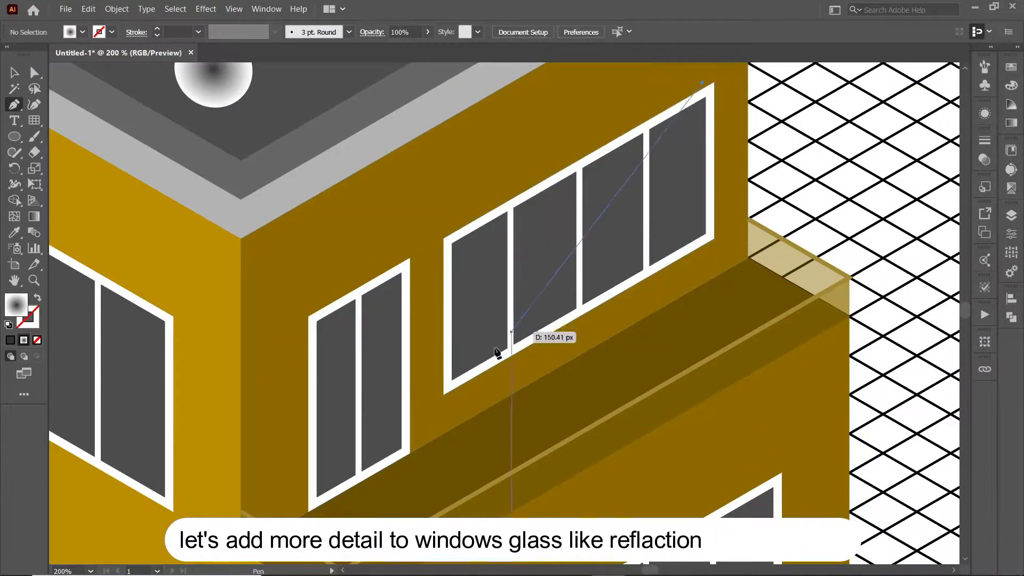
pyautogui.click(425, 364)
pyautogui.press('v')
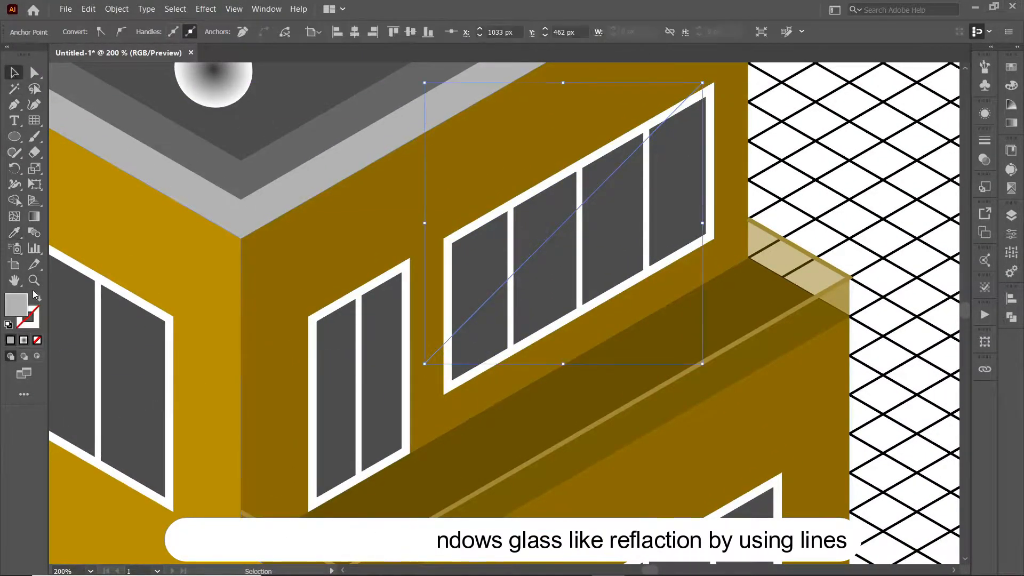
pyautogui.hotkey('ctrl', 'shift', 'a')
# Duplicate the reflection line just below the original and thicken the copy's stroke.
pyautogui.moveTo(598, 197); pyautogui.dragTo(597, 236)
pyautogui.click(157, 30)
pyautogui.click(157, 29)
pyautogui.click(157, 29)
pyautogui.click(157, 29)
# Expand both reflection lines into shapes and split them with the four-pane window using Pathfinder Divide.
pyautogui.keyDown('shift'); pyautogui.click(603, 199); pyautogui.keyUp('shift')
pyautogui.click(117, 8)
pyautogui.click(131, 146)
pyautogui.click(486, 365)
pyautogui.keyDown('shift'); pyautogui.click(487, 347); pyautogui.keyUp('shift')
pyautogui.click(1011, 317)
pyautogui.click(857, 364)
# Isolate the divided window group and delete the reflection pieces lying over and outside the white frame.
pyautogui.doubleClick(713, 111)
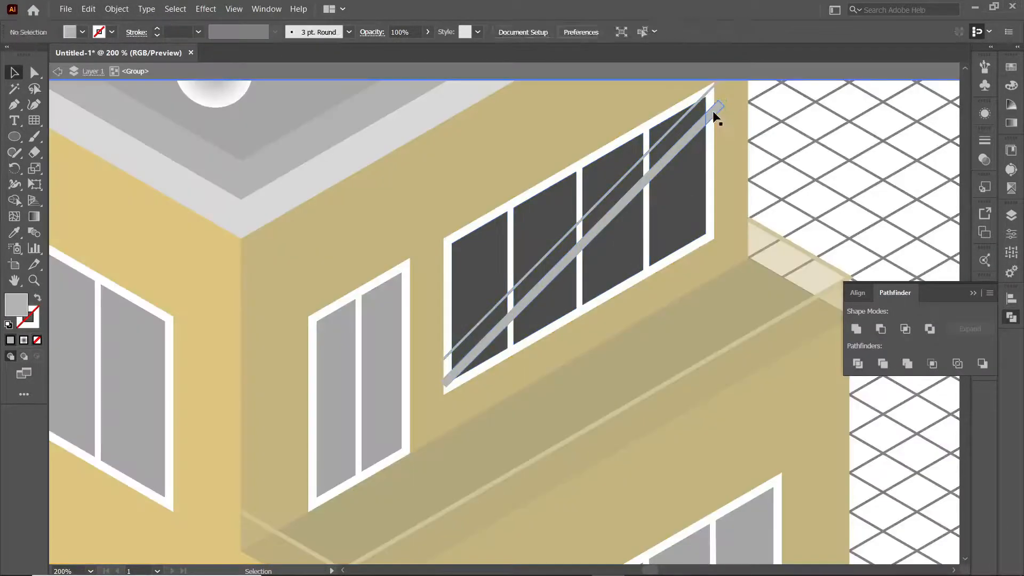
pyautogui.click(651, 163)
pyautogui.hotkey('ctrl', '+')
pyautogui.hotkey('ctrl', '+')
pyautogui.hotkey('ctrl', '+')
pyautogui.hotkey('ctrl', '+')
pyautogui.hotkey('ctrl', 'shift', 'a')
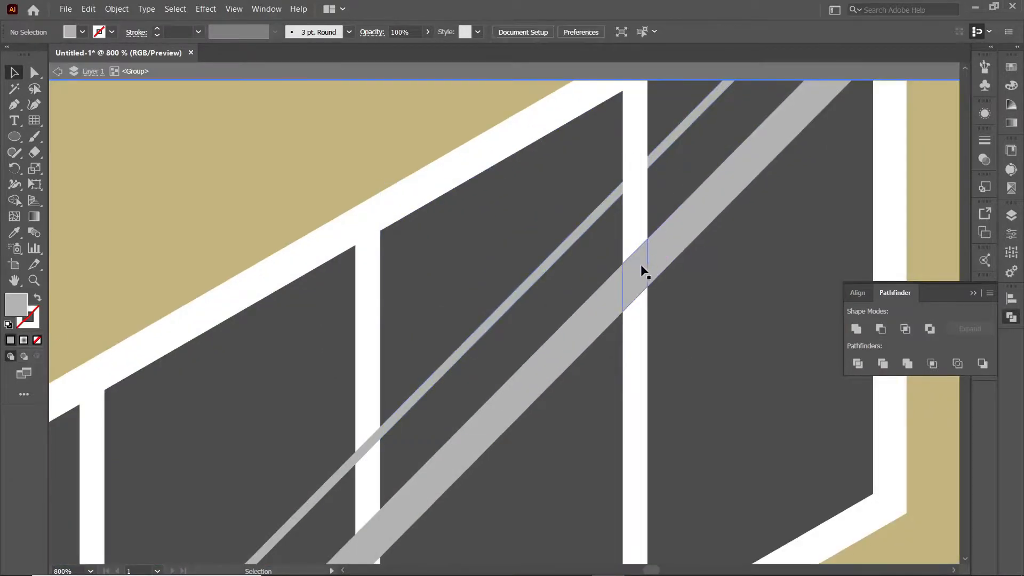
pyautogui.scroll(-5, 492, 318)
pyautogui.hscroll(-3, 491, 318)
pyautogui.scroll(-3, 434, 299)
pyautogui.hscroll(4, 434, 299)
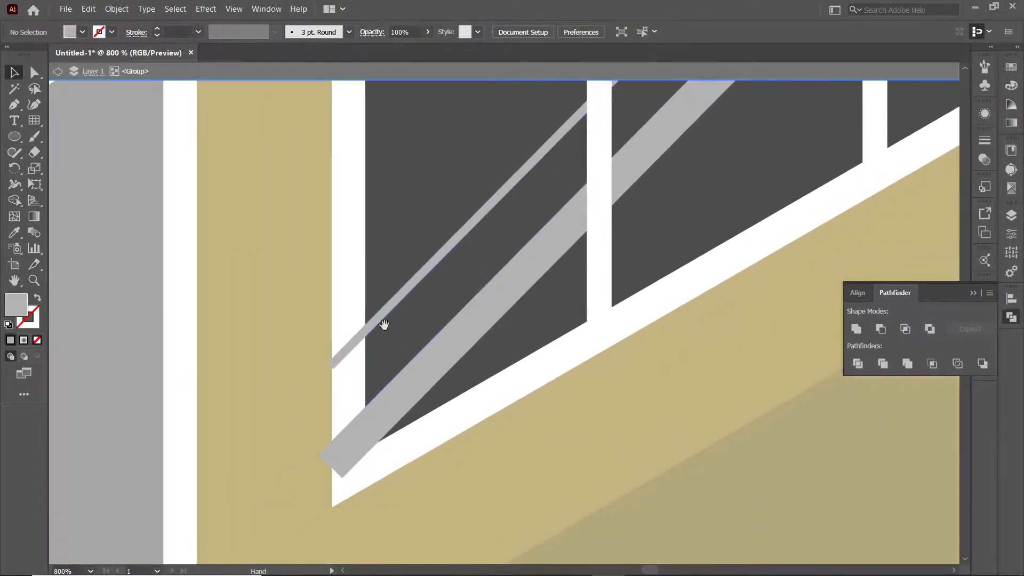
pyautogui.hotkey('ctrl', '-')
pyautogui.hotkey('ctrl', '-')
pyautogui.hotkey('ctrl', '-')
pyautogui.hotkey('ctrl', '-')
# Fill the four-pane window's reflection strips with a grey slightly lighter than the glass and leave isolation mode.
pyautogui.click(660, 184)
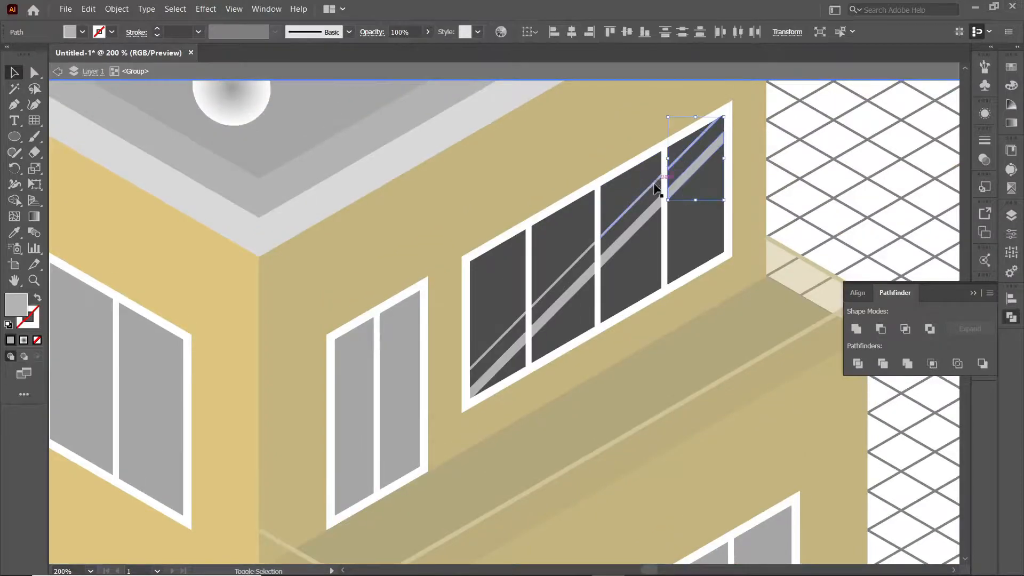
pyautogui.keyDown('shift'); pyautogui.click(508, 356); pyautogui.keyUp('shift')
pyautogui.click(82, 31)
pyautogui.click(75, 92)
pyautogui.click(64, 92)
pyautogui.click(53, 93)
pyautogui.click(63, 92)
pyautogui.click(791, 129)
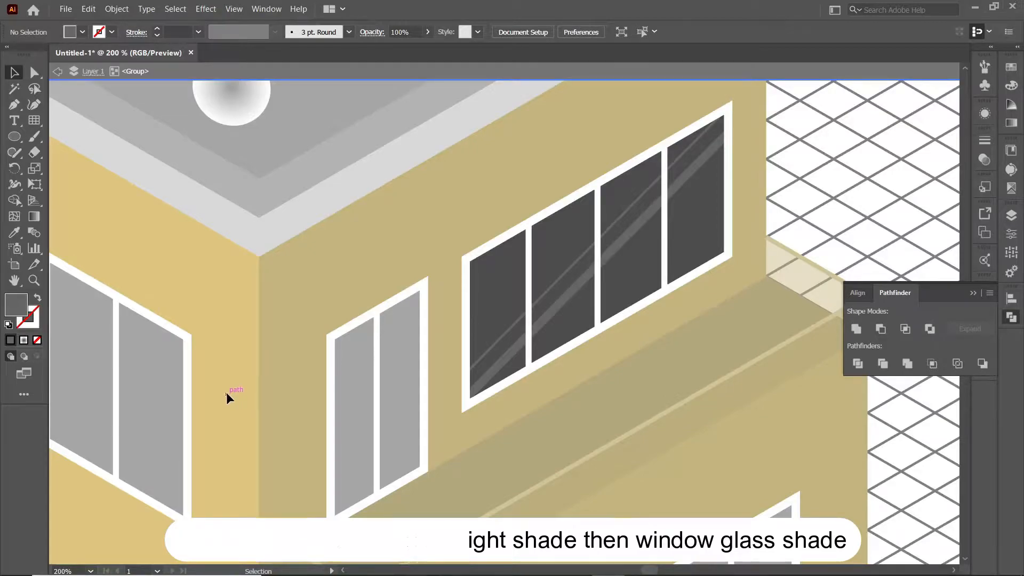
pyautogui.press('Escape')
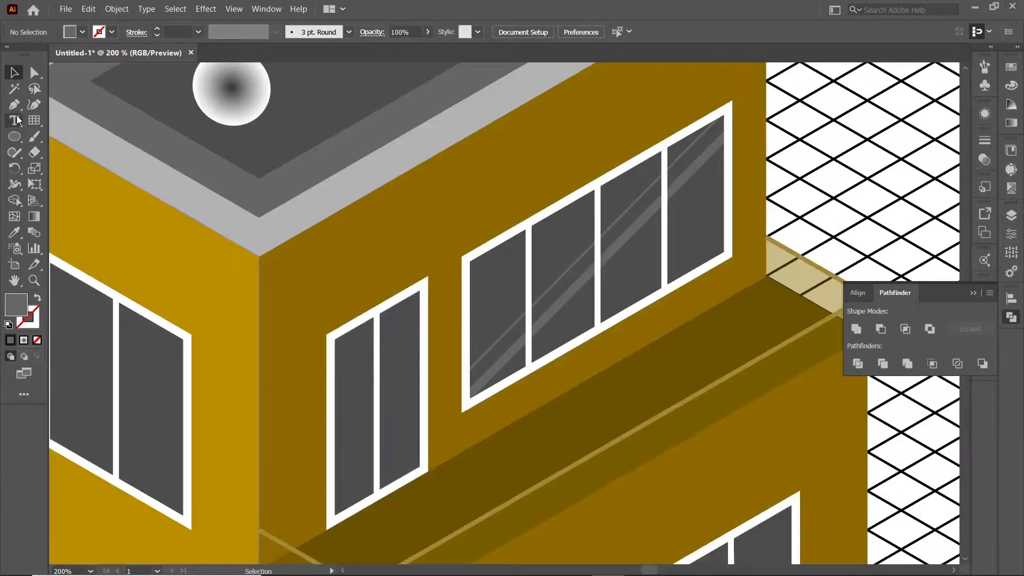
# Draw a steep diagonal reflection line across the two-pane balcony door, plus a parallel thicker copy to its right.
pyautogui.click(420, 290)
pyautogui.click(307, 538)
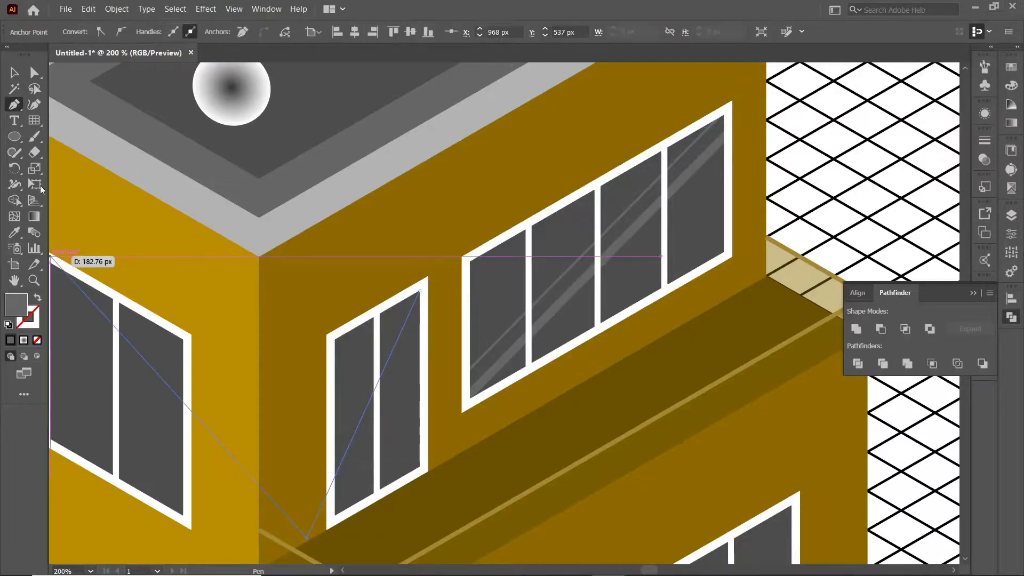
pyautogui.click(14, 73)
pyautogui.doubleClick(347, 445)
pyautogui.moveTo(348, 445)
pyautogui.mouseDown()
pyautogui.moveTo(357, 423)
pyautogui.moveTo(370, 448)
pyautogui.mouseUp()
pyautogui.hotkey('shift', 'x')
pyautogui.click(157, 28)
pyautogui.click(156, 29)
pyautogui.click(157, 28)
# Expand the strokes of the door's two reflection lines and divide them with the door using Pathfinder Divide.
pyautogui.click(116, 9)
pyautogui.click(139, 142)
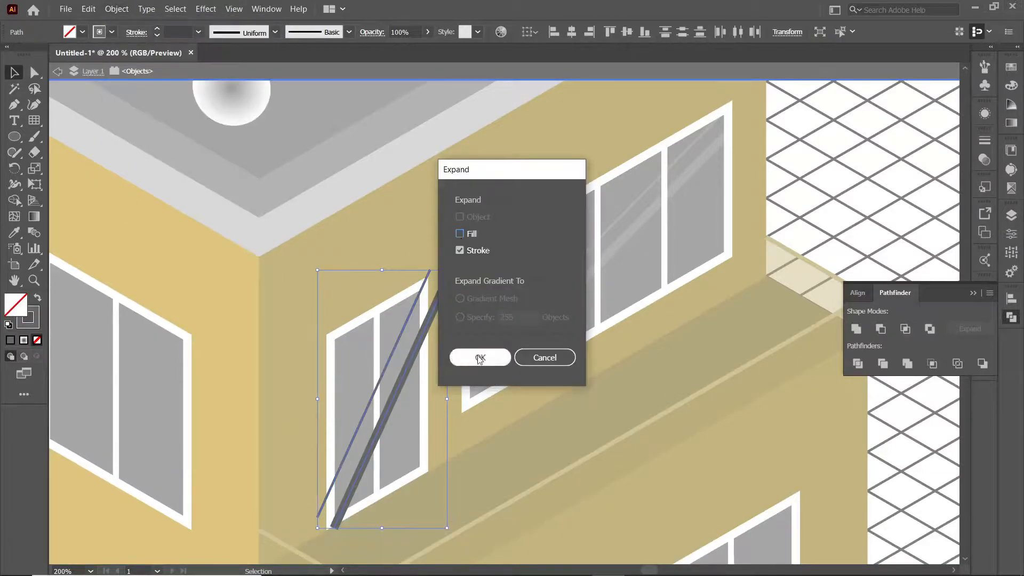
pyautogui.click(481, 359)
pyautogui.press('Escape')
pyautogui.keyDown('shift'); pyautogui.click(372, 396); pyautogui.keyUp('shift')
pyautogui.click(858, 363)
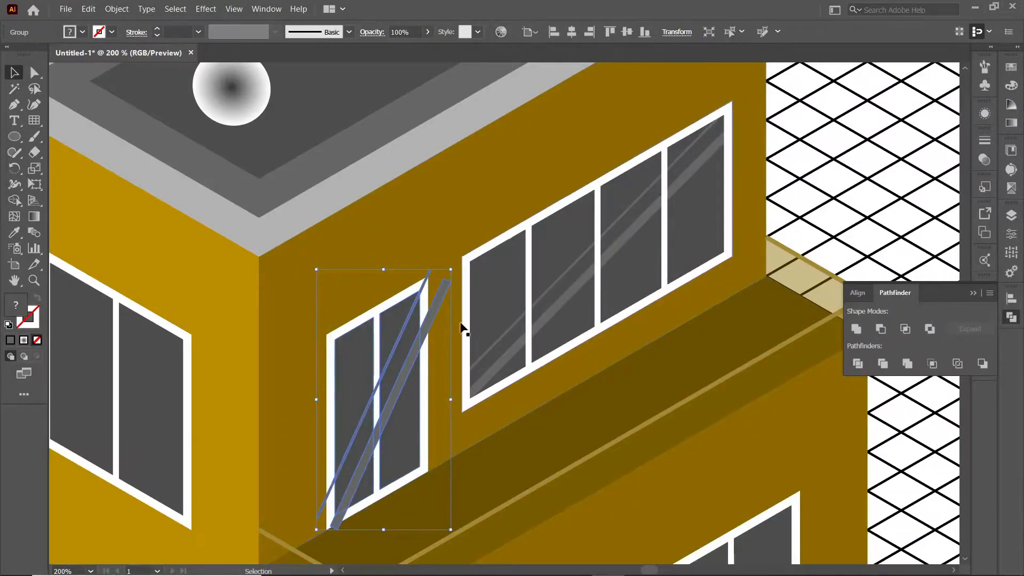
# Isolate the divided door group and delete the reflection pieces over and outside its white frame.
pyautogui.hotkey('ctrl', '=')
pyautogui.hotkey('ctrl', '=')
pyautogui.doubleClick(520, 284)
pyautogui.moveTo(497, 289); pyautogui.dragTo(492, 347)
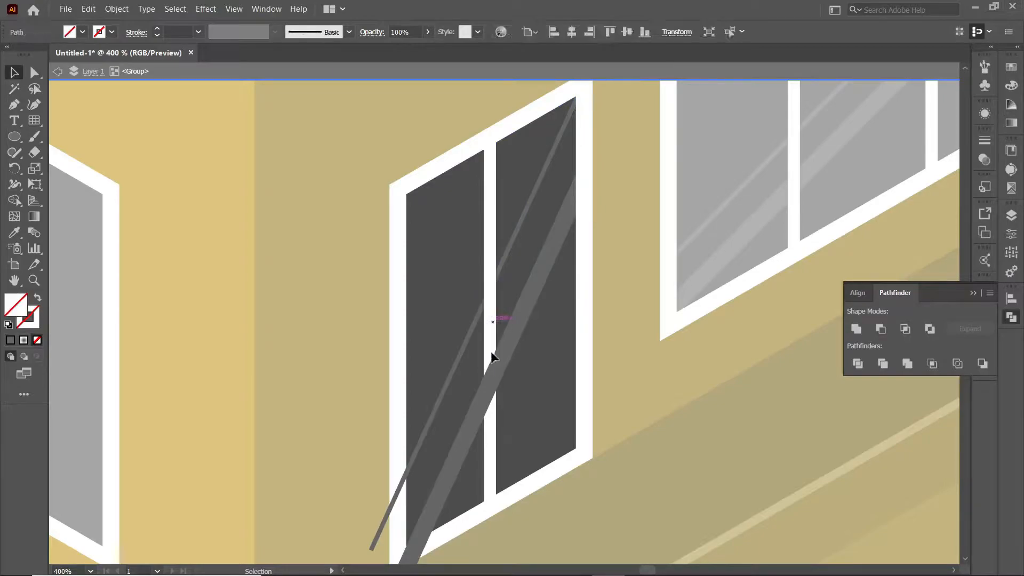
pyautogui.press('Delete')
pyautogui.click(392, 504)
pyautogui.press('Delete')
pyautogui.click(414, 546)
pyautogui.press('Delete')
pyautogui.click(538, 464)
pyautogui.doubleClick(628, 447)
pyautogui.click(973, 293)
# Draw a diagonal line from the upper left to the lower right across the left wall's three-pane window.
pyautogui.moveTo(69, 395); pyautogui.dragTo(433, 412)
pyautogui.moveTo(407, 352); pyautogui.dragTo(254, 370)
pyautogui.hotkey('ctrl', '-')
pyautogui.press('p')
pyautogui.click(143, 79)
pyautogui.click(471, 555)
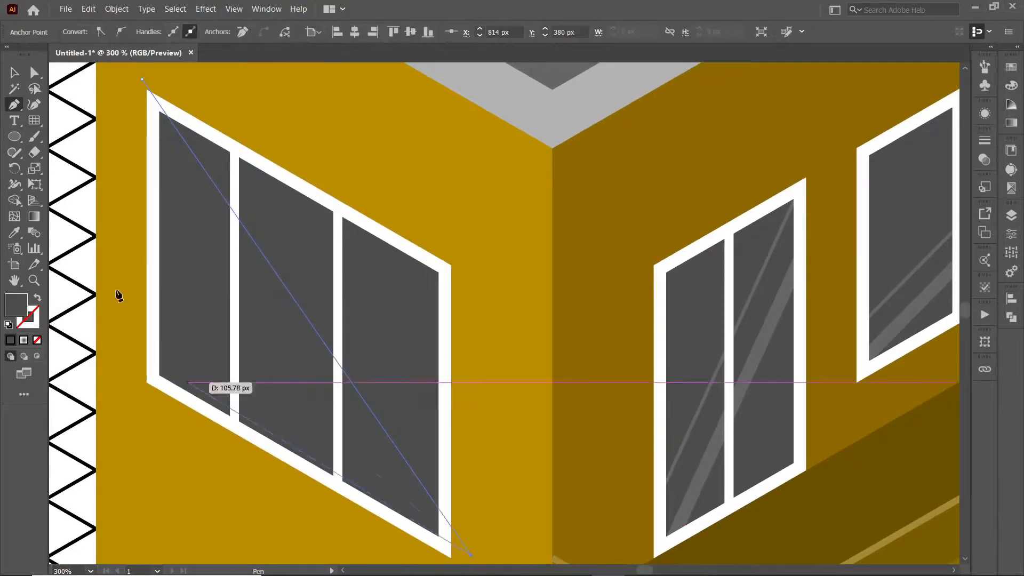
pyautogui.press('v')
# Give the three-pane window's line a thicker stroke in the grey sampled from the balcony door's reflection.
pyautogui.click(38, 298)
pyautogui.click(157, 29)
pyautogui.click(157, 29)
pyautogui.click(14, 233)
pyautogui.click(743, 326)
pyautogui.hotkey('shift', 'x')
pyautogui.click(14, 72)
pyautogui.click(85, 179)
# Duplicate the three-pane window's reflection line toward the lower left and thicken the copy's stroke.
pyautogui.moveTo(242, 225); pyautogui.dragTo(223, 248)
pyautogui.click(157, 29)
pyautogui.click(157, 29)
pyautogui.click(157, 29)
# Expand the strokes of both reflection lines on the three-pane window and divide them together with the window's pieces.
pyautogui.keyDown('shift'); pyautogui.click(164, 121); pyautogui.keyUp('shift')
pyautogui.keyDown('shift'); pyautogui.click(162, 109); pyautogui.keyUp('shift')
pyautogui.click(116, 9)
pyautogui.click(171, 144)
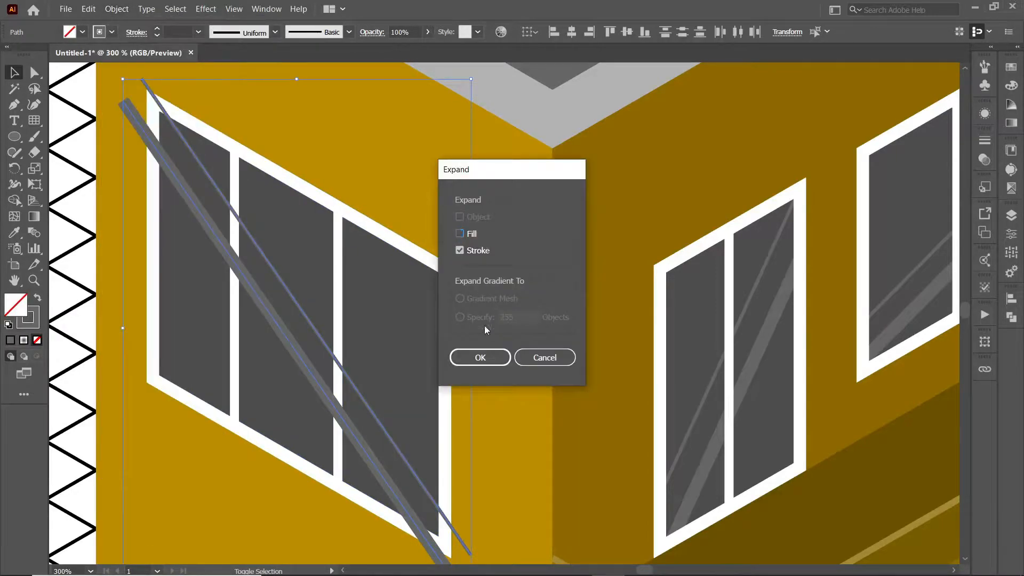
pyautogui.click(478, 357)
pyautogui.click(1012, 317)
pyautogui.click(858, 364)
# Isolate the divided three-pane window group and delete the reflection pieces outside the glass and over its white frame.
pyautogui.doubleClick(430, 453)
pyautogui.scroll(-2, 455, 506)
pyautogui.moveTo(464, 491); pyautogui.dragTo(426, 507)
pyautogui.press('Delete')
pyautogui.moveTo(337, 295); pyautogui.dragTo(337, 354)
pyautogui.moveTo(228, 165); pyautogui.dragTo(233, 222)
pyautogui.press('Delete')
pyautogui.scroll(2, 233, 222)
pyautogui.moveTo(115, 103); pyautogui.dragTo(143, 160)
pyautogui.press('Delete')
pyautogui.doubleClick(135, 356)
# Draw a diagonal line from the upper left to the lower right across the two-pane door at the left wall's base.
pyautogui.scroll(-5, 135, 356)
pyautogui.moveTo(148, 356); pyautogui.dragTo(153, 315)
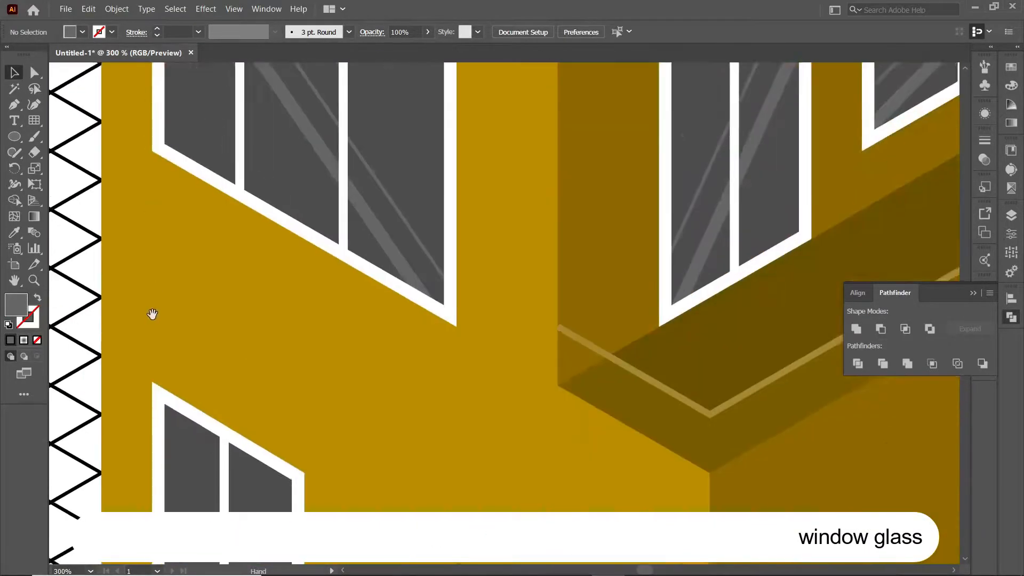
pyautogui.scroll(-5, 153, 315)
pyautogui.click(177, 80)
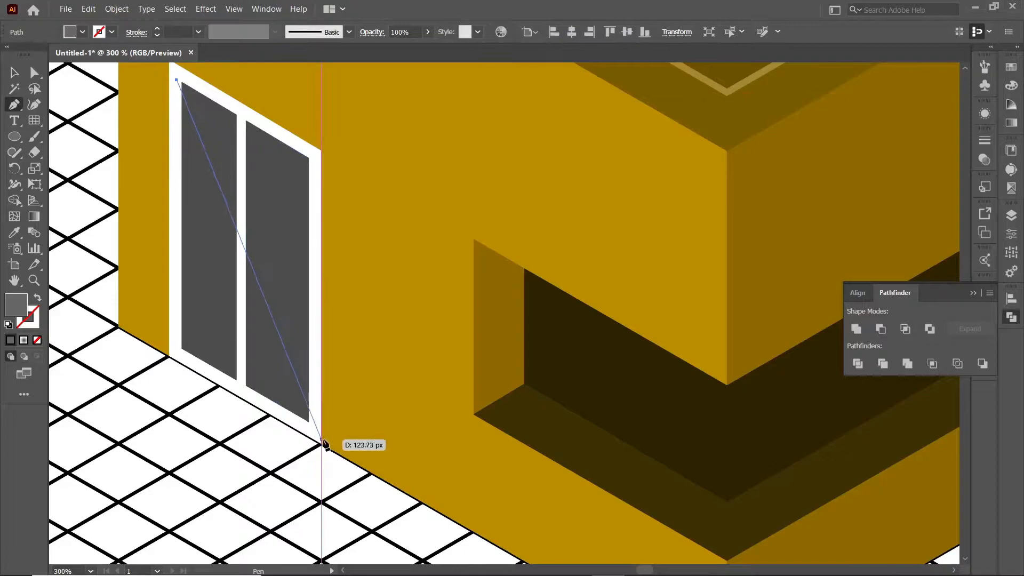
pyautogui.click(327, 440)
pyautogui.press('v')
pyautogui.click(73, 197)
# Turn the ground-floor door line's grey fill into a stroke and add a thicker duplicate toward the lower left.
pyautogui.click(256, 267)
pyautogui.hotkey('shift', 'x')
pyautogui.moveTo(255, 258)
pyautogui.mouseDown()
pyautogui.moveTo(251, 280)
pyautogui.moveTo(267, 280)
pyautogui.moveTo(246, 303)
pyautogui.mouseUp()
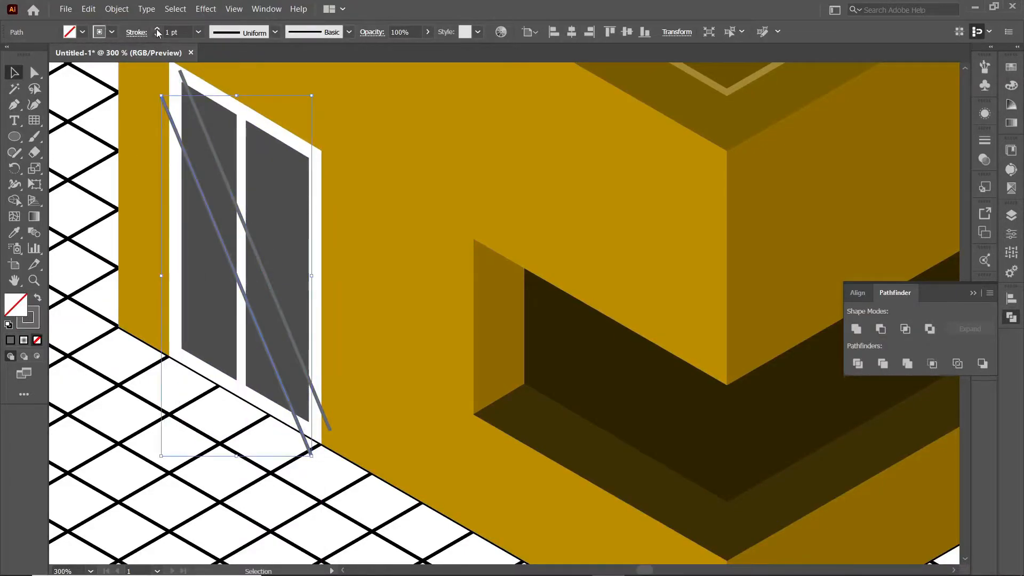
pyautogui.tripleClick(157, 29)
# Expand the strokes of both reflection lines on the ground-floor door and divide them together with the door's pieces.
pyautogui.keyDown('shift'); pyautogui.click(203, 120); pyautogui.keyUp('shift')
pyautogui.click(117, 8)
pyautogui.click(148, 146)
pyautogui.click(460, 232)
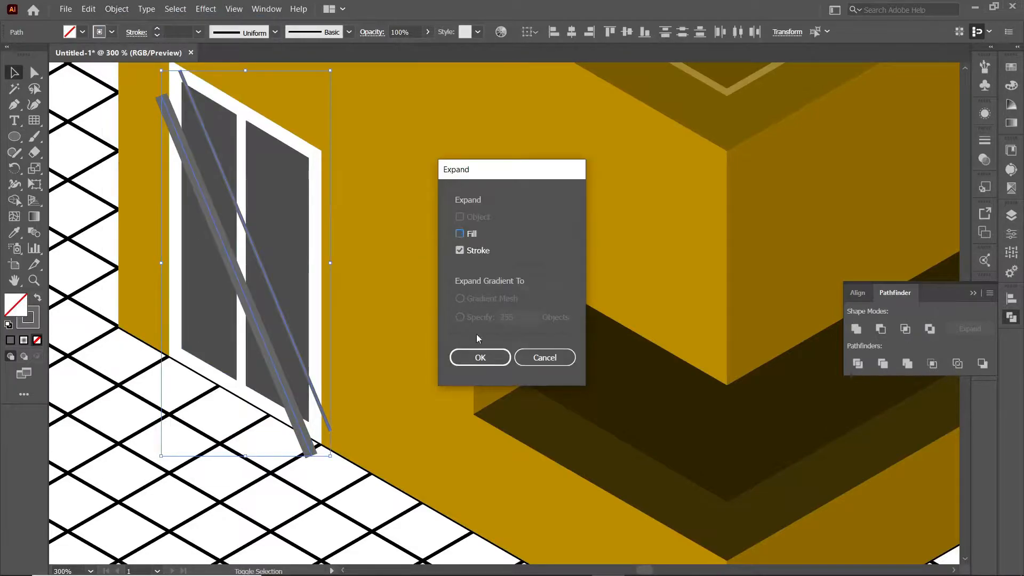
pyautogui.click(481, 357)
pyautogui.keyDown('shift'); pyautogui.click(280, 214); pyautogui.keyUp('shift')
# Isolate the divided ground-floor door group and delete the reflection pieces outside the glass and over the white frame.
pyautogui.doubleClick(305, 312)
pyautogui.click(325, 408)
pyautogui.press('Delete')
pyautogui.click(307, 438)
pyautogui.press('Delete')
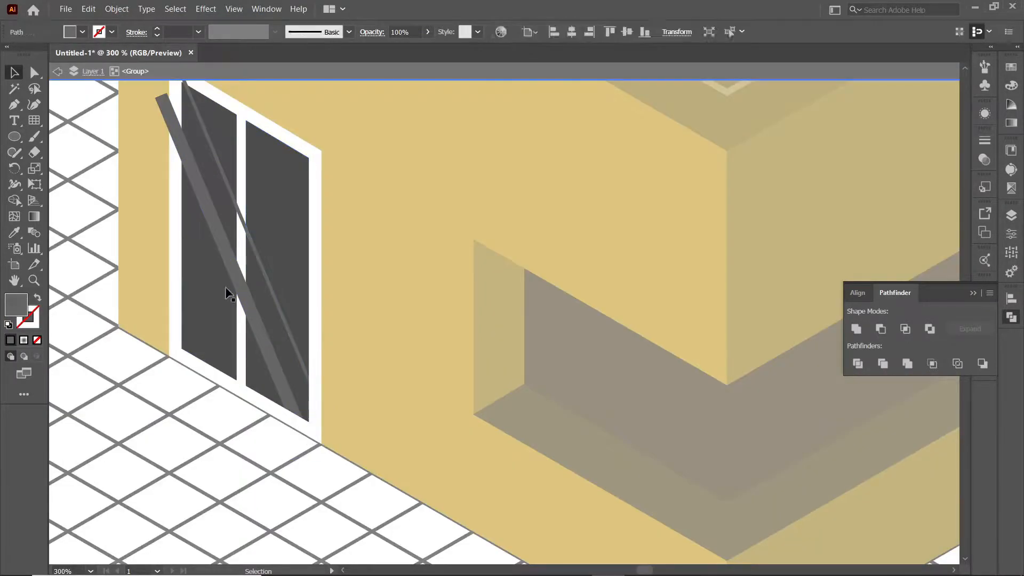
pyautogui.click(240, 294)
pyautogui.press('Delete')
pyautogui.scroll(1, 139, 214)
pyautogui.doubleClick(101, 292)
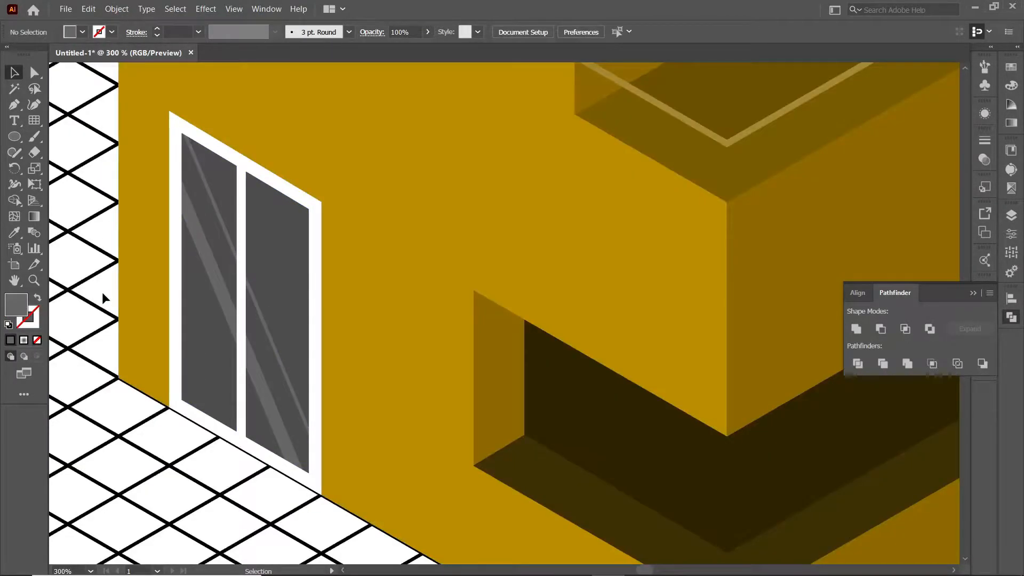
# Recolour the balcony floor with a much darker brown shade from the Color Guide.
pyautogui.click(972, 293)
pyautogui.moveTo(947, 149); pyautogui.dragTo(427, 358)
pyautogui.click(688, 115)
pyautogui.click(1011, 67)
pyautogui.click(858, 61)
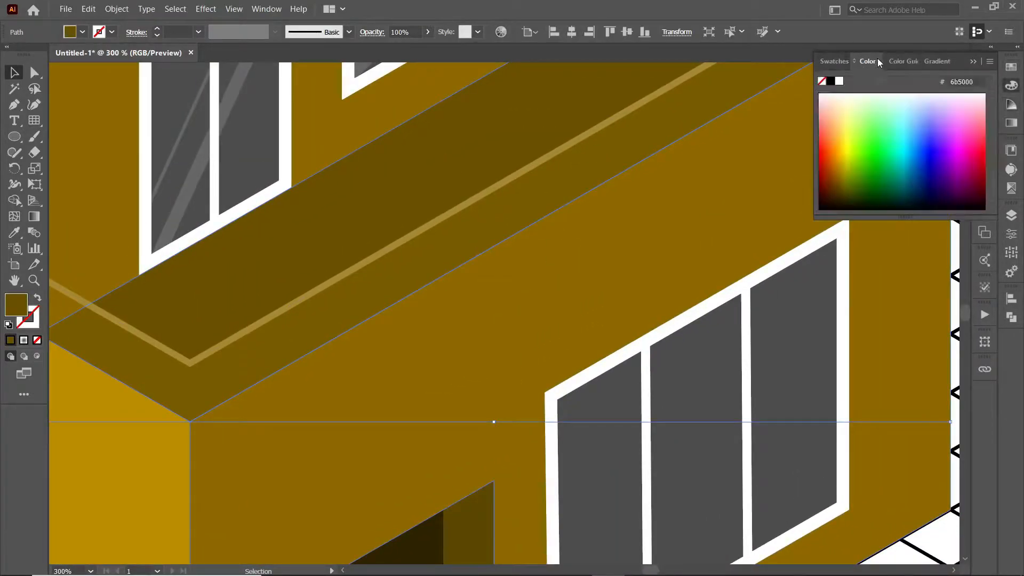
pyautogui.click(896, 61)
pyautogui.click(885, 114)
pyautogui.click(866, 114)
pyautogui.click(973, 61)
pyautogui.moveTo(878, 119); pyautogui.dragTo(785, 230)
pyautogui.click(934, 80)
# Draw a circle for the tabletop in the empty area beyond the isometric grid and fill it white.
pyautogui.moveTo(934, 80); pyautogui.dragTo(848, 213)
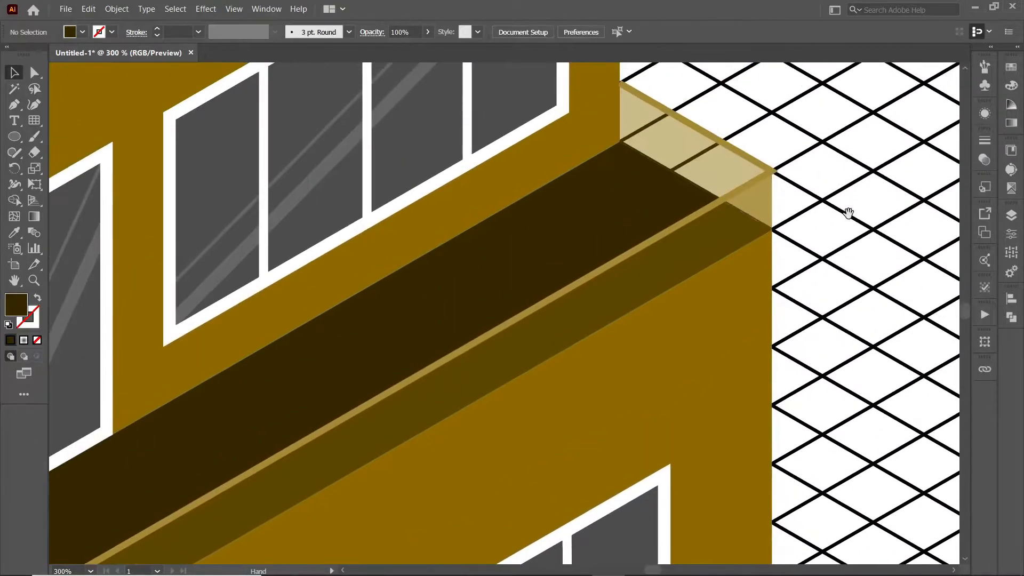
pyautogui.moveTo(805, 262); pyautogui.dragTo(827, 218)
pyautogui.hotkey('ctrl', '1')
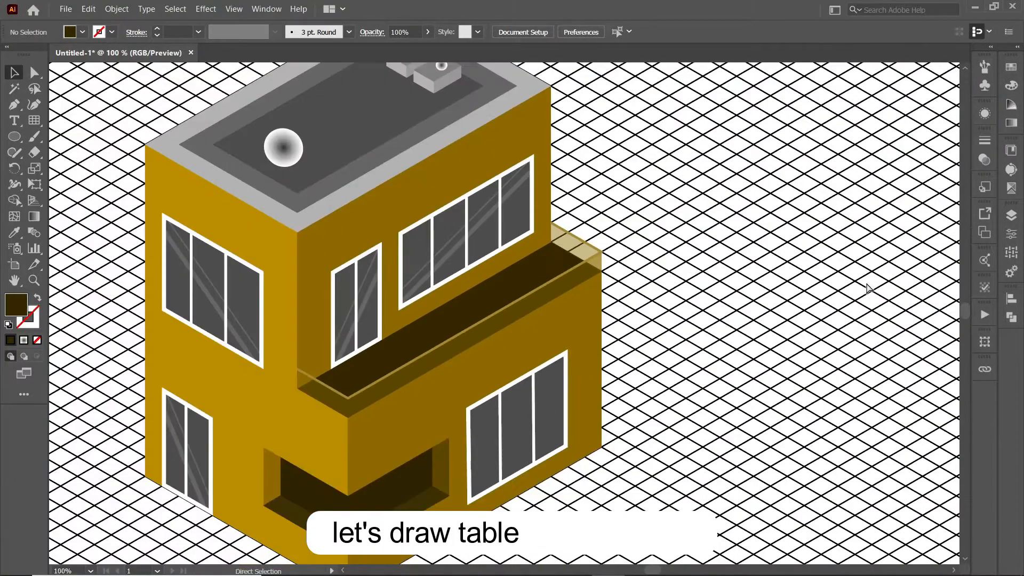
pyautogui.moveTo(817, 331); pyautogui.dragTo(820, 338)
pyautogui.hotkey('ctrl', '-')
pyautogui.moveTo(864, 306); pyautogui.dragTo(331, 373)
pyautogui.moveTo(672, 339); pyautogui.dragTo(601, 484)
pyautogui.press('l')
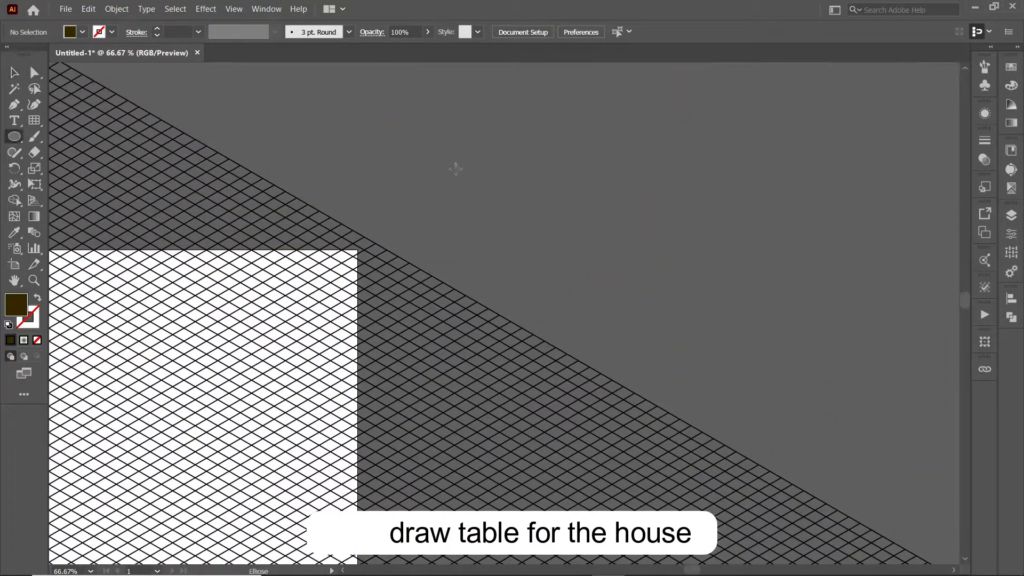
pyautogui.moveTo(556, 243); pyautogui.dragTo(590, 277)
pyautogui.press('v')
pyautogui.click(74, 34)
pyautogui.click(28, 52)
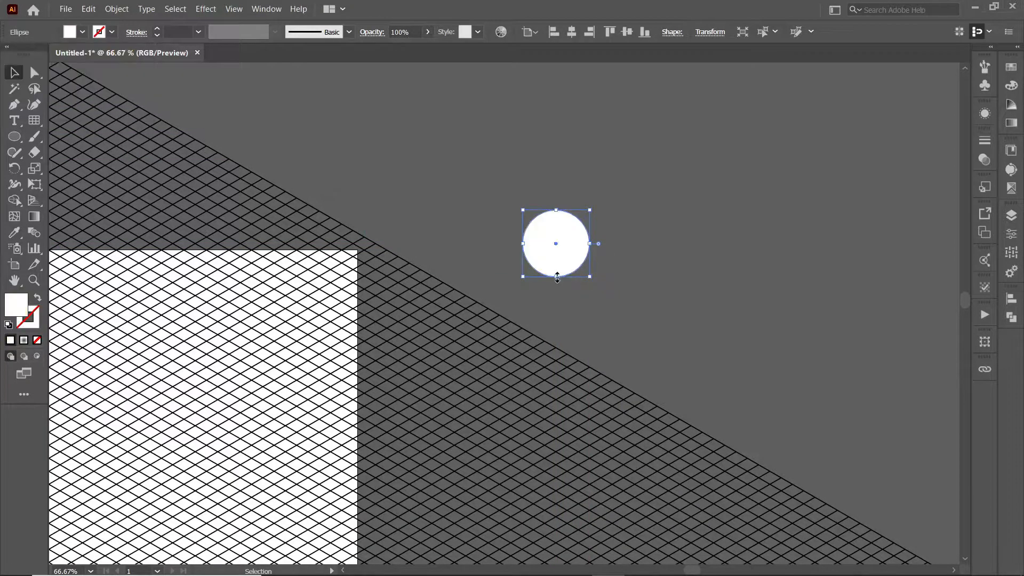
# Flatten the white circle into an ellipse and divide it with a copy offset slightly vertically.
pyautogui.moveTo(578, 277); pyautogui.dragTo(576, 278)
pyautogui.hotkey('ctrl', 'z')
pyautogui.moveTo(565, 238)
pyautogui.mouseDown()
pyautogui.moveTo(559, 251)
pyautogui.moveTo(565, 245)
pyautogui.mouseUp()
pyautogui.hotkey('ctrl', 'a')
pyautogui.click(1011, 318)
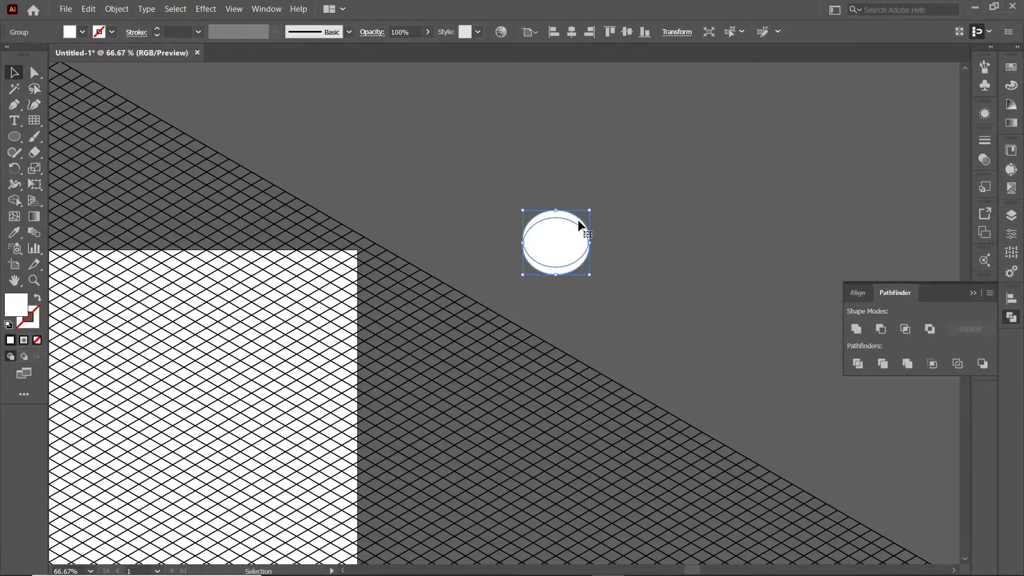
# Isolate the tabletop group and fill its lower rim with the grey R=179 G=179 B=179.
pyautogui.doubleClick(579, 227)
pyautogui.click(564, 271)
pyautogui.click(82, 32)
pyautogui.click(80, 93)
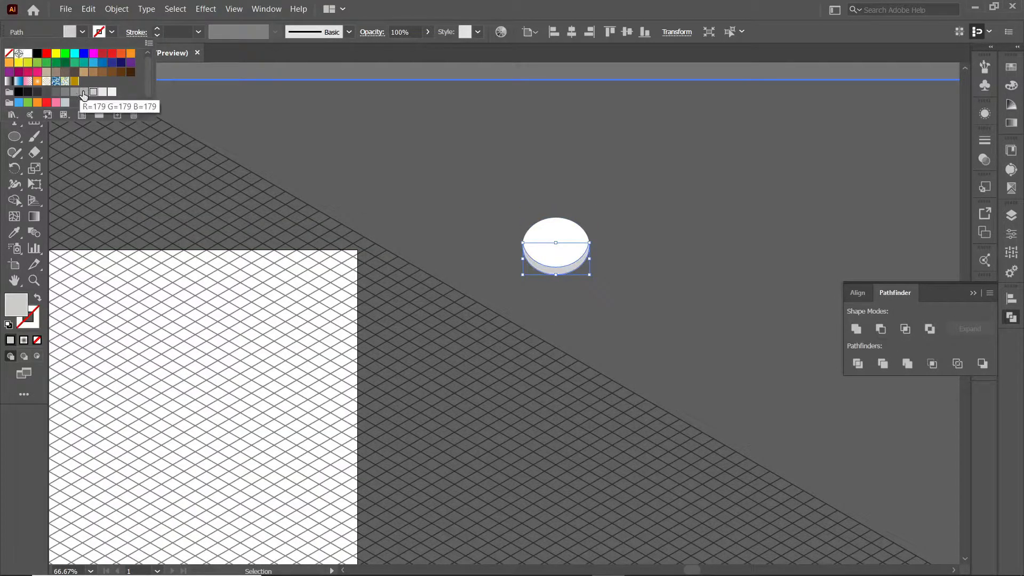
pyautogui.click(83, 93)
pyautogui.doubleClick(419, 160)
# Move the tabletop onto the balcony floor and scale it down to suit the house.
pyautogui.click(665, 278)
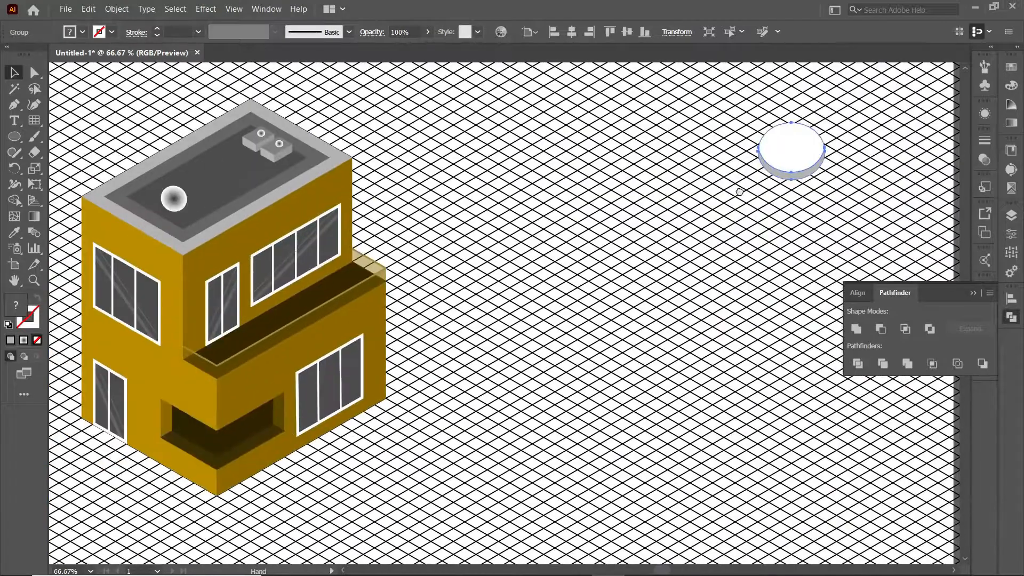
pyautogui.moveTo(789, 148); pyautogui.dragTo(343, 270)
pyautogui.hotkey('ctrl', '=')
pyautogui.hotkey('ctrl', '=')
pyautogui.hotkey('ctrl', '=')
pyautogui.hotkey('ctrl', '=')
pyautogui.moveTo(648, 293); pyautogui.dragTo(545, 336)
pyautogui.moveTo(526, 324); pyautogui.dragTo(383, 415)
pyautogui.moveTo(404, 375); pyautogui.dragTo(392, 392)
pyautogui.hotkey('ctrl', '=')
pyautogui.hotkey('ctrl', '=')
pyautogui.hotkey('ctrl', '=')
pyautogui.moveTo(363, 425); pyautogui.dragTo(363, 318)
# Draw a narrow vertical rectangle as the table leg below the tabletop's centre and fill it with a medium grey.
pyautogui.moveTo(14, 136); pyautogui.dragTo(67, 138)
pyautogui.moveTo(496, 221); pyautogui.dragTo(522, 306)
pyautogui.click(69, 32)
pyautogui.click(69, 87)
pyautogui.click(9, 79)
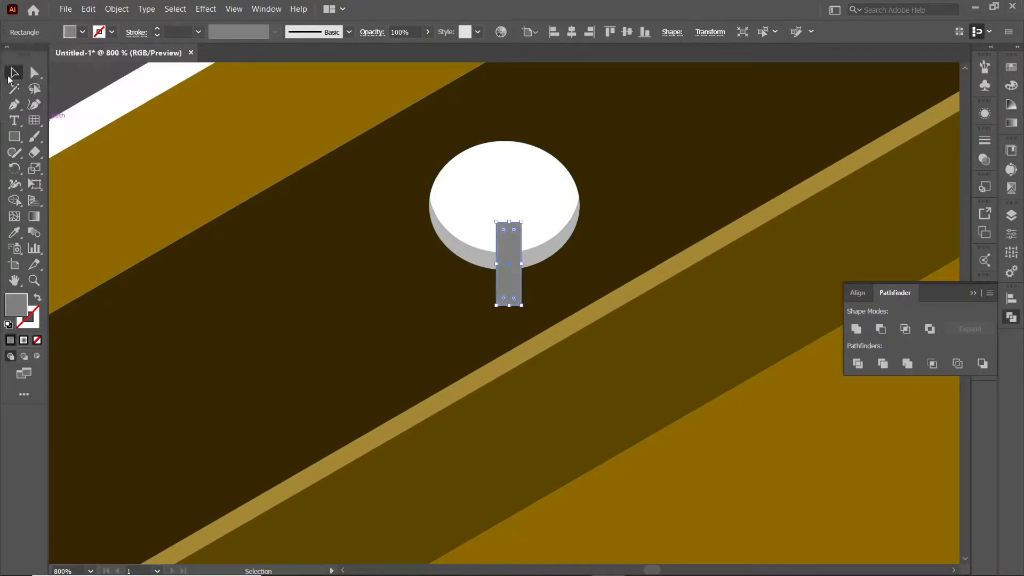
# Bring the tabletop in front of the leg and group the two into one table.
pyautogui.rightClick(464, 214)
pyautogui.moveTo(492, 373)
pyautogui.click(663, 373)
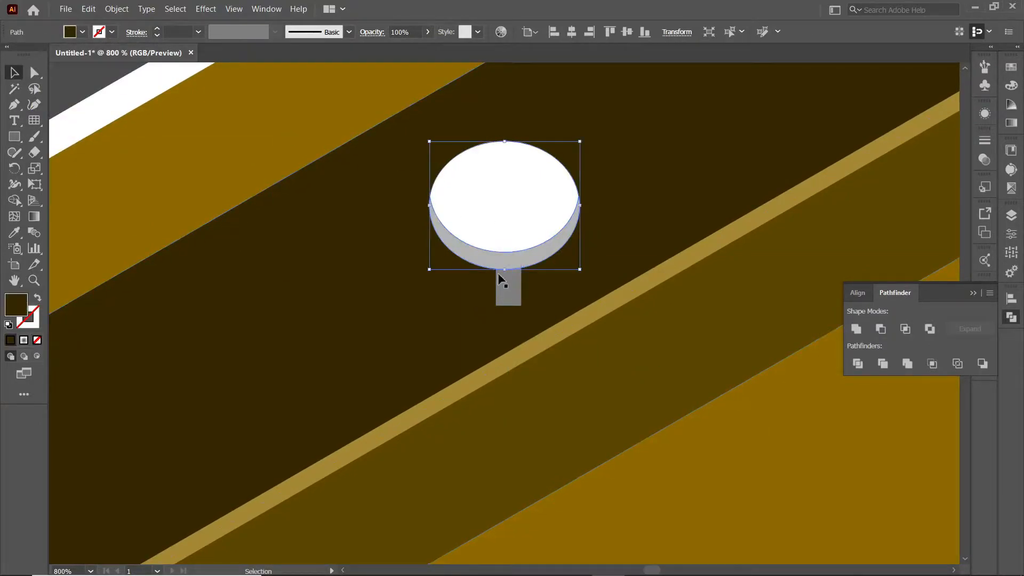
pyautogui.click(466, 258)
pyautogui.keyDown('shift'); pyautogui.click(508, 288); pyautogui.keyUp('shift')
pyautogui.hotkey('ctrl', 'g')
# Place a copy of the white table in the recessed opening on the lower floor.
pyautogui.hotkey('ctrl', '-')
pyautogui.hotkey('ctrl', '-')
pyautogui.hotkey('ctrl', '-')
pyautogui.hotkey('ctrl', '-')
pyautogui.hotkey('ctrl', '-')
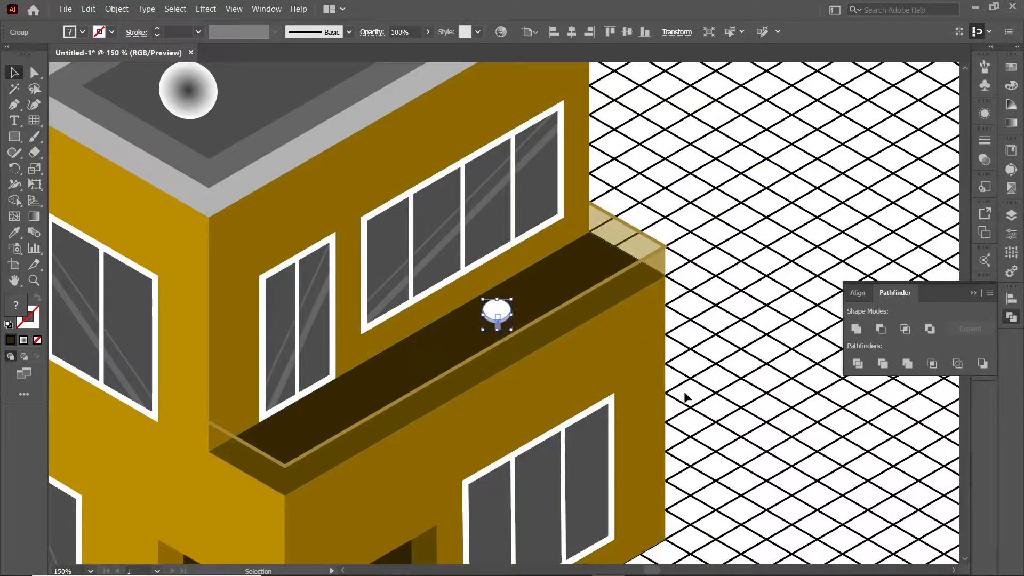
pyautogui.scroll(-3, 441, 430)
pyautogui.moveTo(505, 129); pyautogui.dragTo(292, 455)
pyautogui.click(443, 553)
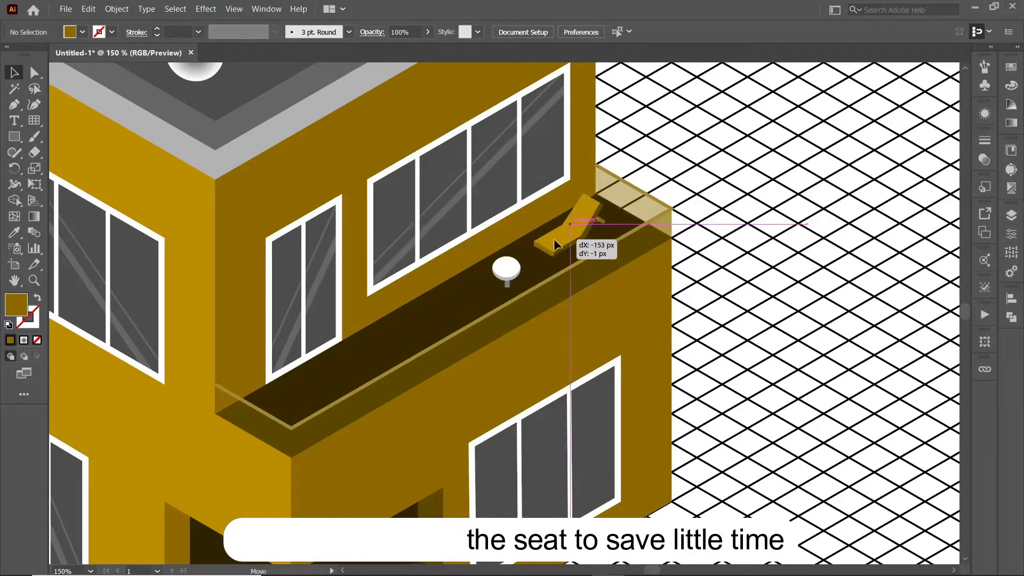
# Place the lounge chair on the balcony beside the table and recolour its rear support with a darker brown shade.
pyautogui.moveTo(554, 239); pyautogui.dragTo(565, 238)
pyautogui.click(818, 287)
pyautogui.doubleClick(602, 223)
pyautogui.click(1011, 67)
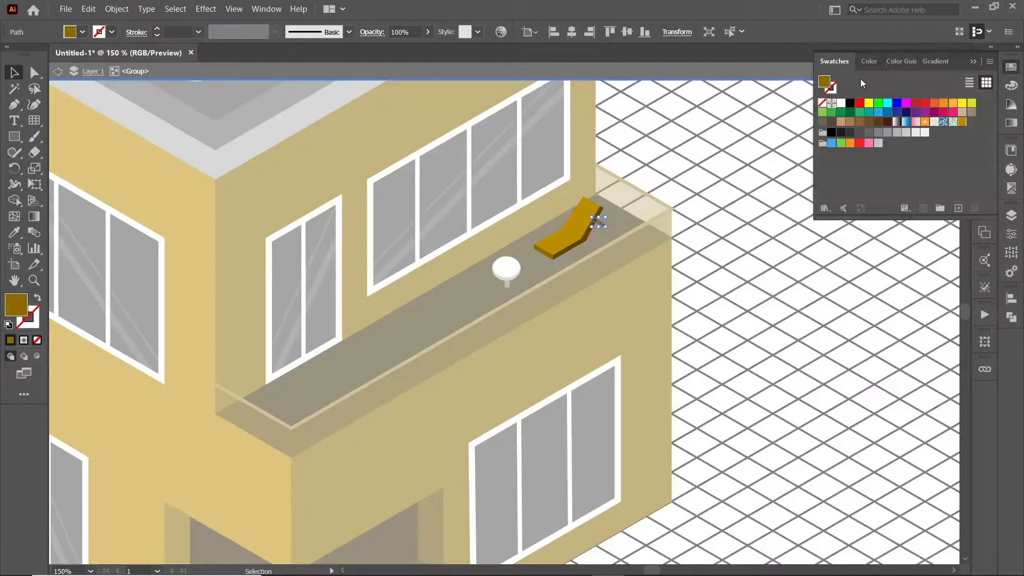
pyautogui.click(893, 60)
pyautogui.click(882, 115)
pyautogui.doubleClick(848, 255)
pyautogui.click(972, 61)
# Shift the lounge chair and the table slightly toward the balcony's far end.
pyautogui.moveTo(577, 227); pyautogui.dragTo(584, 226)
pyautogui.click(509, 274)
pyautogui.moveTo(524, 264); pyautogui.dragTo(521, 261)
# Colour the balcony table's top, rim and leg with the gold and brown tones sampled from the lounge chair.
pyautogui.doubleClick(521, 260)
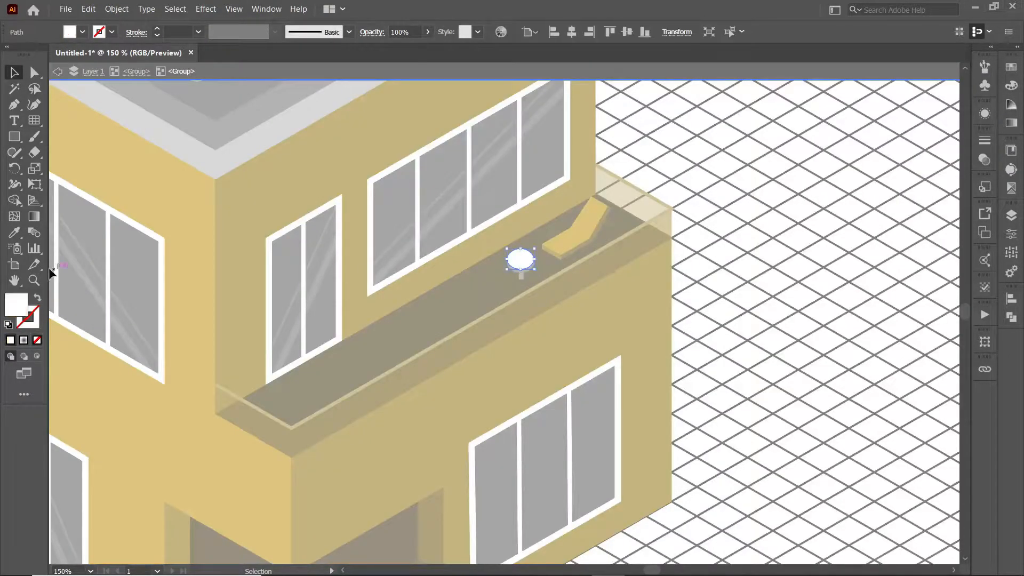
pyautogui.click(854, 251)
pyautogui.click(521, 271)
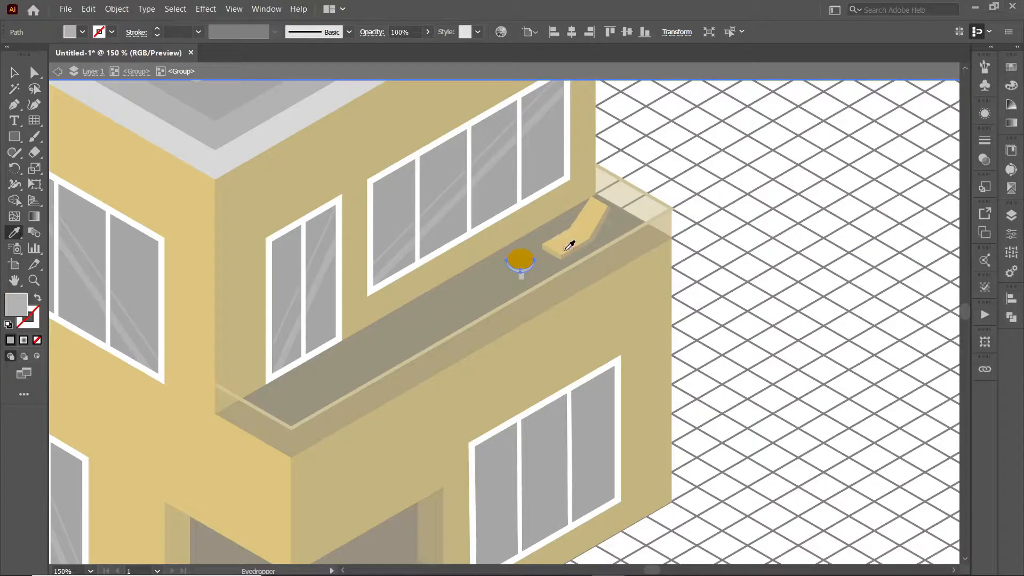
pyautogui.doubleClick(522, 278)
pyautogui.doubleClick(522, 277)
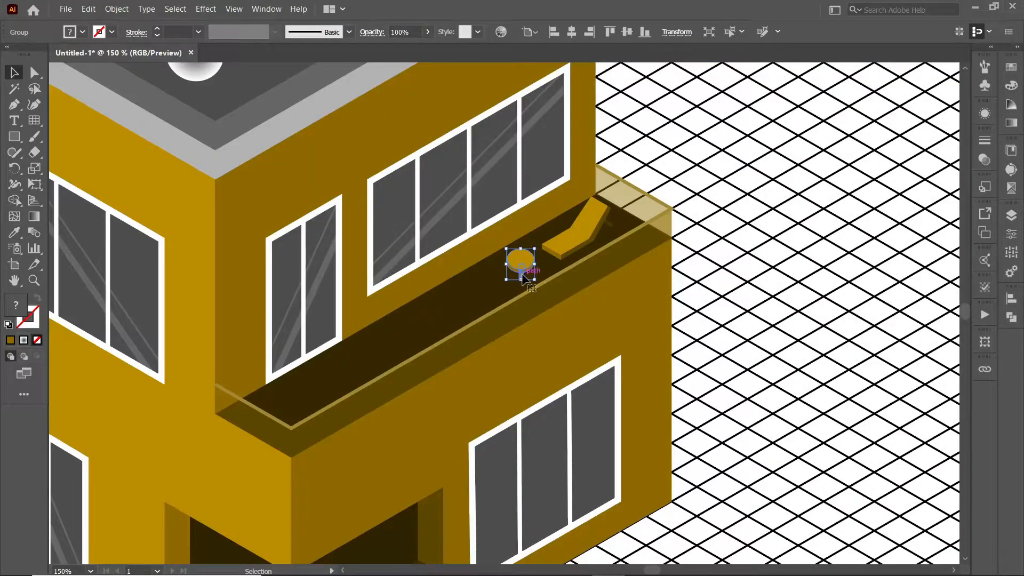
pyautogui.press('i')
pyautogui.press('Escape')
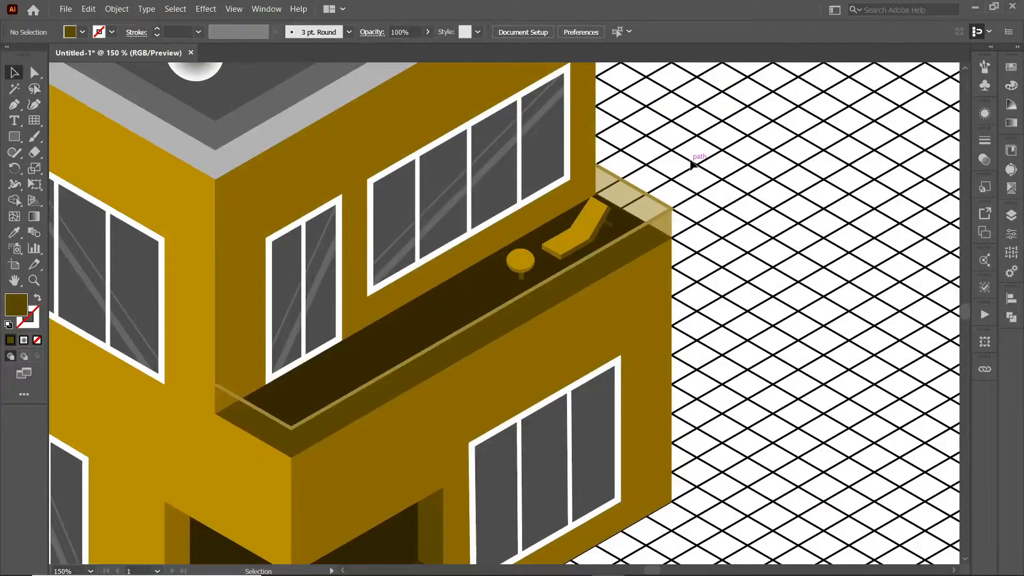
# Reflect the lounge chair across the vertical axis and scale it down.
pyautogui.rightClick(588, 228)
pyautogui.click(767, 414)
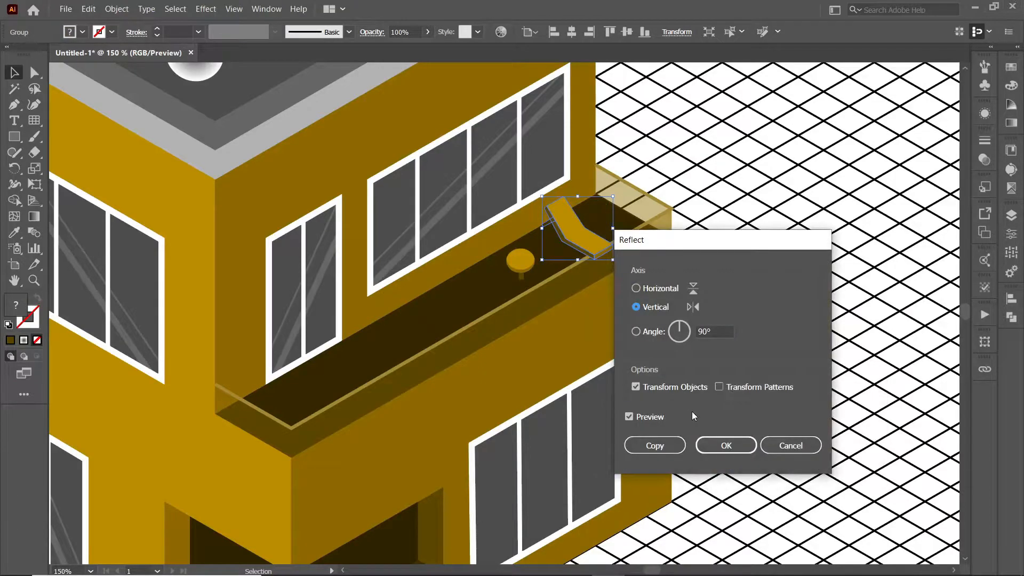
pyautogui.click(726, 445)
pyautogui.moveTo(613, 260); pyautogui.dragTo(592, 224)
pyautogui.click(754, 227)
# Move the table next to the mirrored lounge chair and place a copy of the chair on the table's other side.
pyautogui.moveTo(527, 260); pyautogui.dragTo(562, 243)
pyautogui.moveTo(570, 228); pyautogui.dragTo(567, 233)
pyautogui.moveTo(542, 264); pyautogui.dragTo(584, 215)
pyautogui.moveTo(584, 215); pyautogui.dragTo(476, 284)
pyautogui.click(600, 239)
pyautogui.click(720, 233)
# Select both lounge chairs and the table and shift them together slightly toward the balcony door.
pyautogui.click(568, 245)
pyautogui.keyDown('shift'); pyautogui.click(527, 261); pyautogui.keyUp('shift')
pyautogui.keyDown('shift'); pyautogui.click(496, 274); pyautogui.keyUp('shift')
pyautogui.scroll(-2, 715, 336)
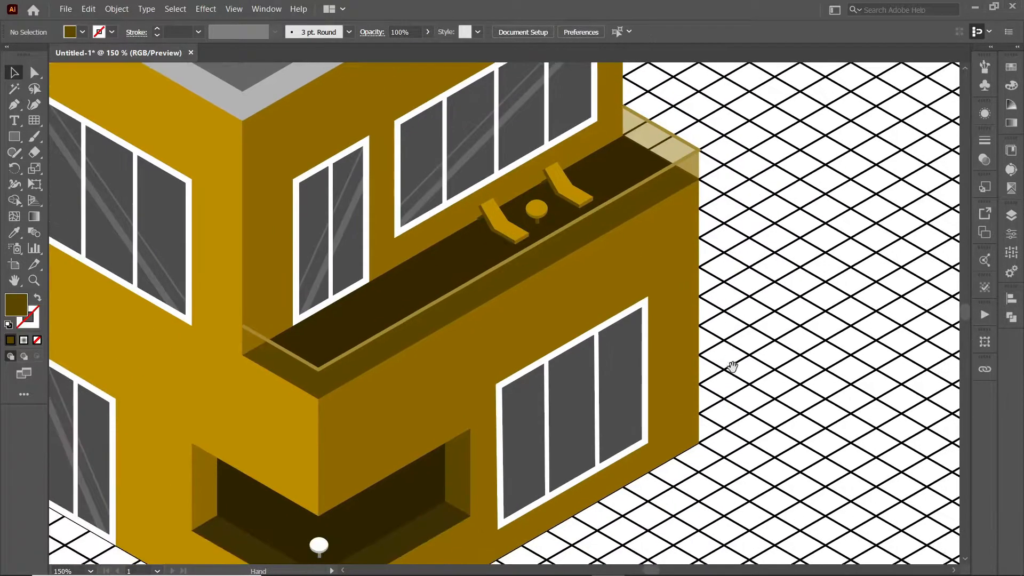
# Delete the old white table from the ground-floor corner recess.
pyautogui.keyDown('shift'); pyautogui.click(512, 224); pyautogui.keyUp('shift')
pyautogui.click(862, 272)
pyautogui.moveTo(848, 299); pyautogui.dragTo(915, 241)
pyautogui.click(385, 486)
pyautogui.press('Delete')
# Place copies of a balcony lounge chair and the round table inside the ground-floor corner recess.
pyautogui.moveTo(572, 159); pyautogui.dragTo(334, 454)
pyautogui.click(654, 170)
pyautogui.click(333, 456)
pyautogui.moveTo(605, 147); pyautogui.dragTo(390, 467)
pyautogui.keyDown('shift'); pyautogui.click(336, 462); pyautogui.keyUp('shift')
pyautogui.moveTo(380, 476); pyautogui.dragTo(385, 484)
pyautogui.click(406, 473)
pyautogui.click(456, 516)
# Reflect a copy of the recess lounge chair across the vertical axis and place it on the table's other side.
pyautogui.rightClick(343, 469)
pyautogui.moveTo(400, 395)
pyautogui.click(500, 442)
pyautogui.click(655, 446)
pyautogui.moveTo(346, 454); pyautogui.dragTo(448, 454)
pyautogui.click(554, 496)
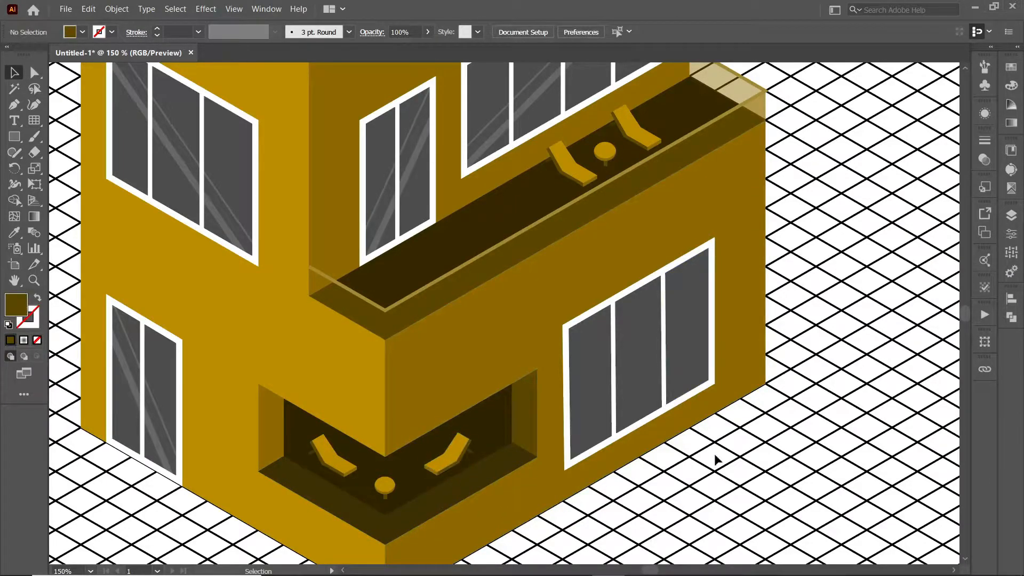
# Draw a diagonal grey line with the Pen tool across the ground-floor three-pane window, from its upper corner past its opposite lower corner.
pyautogui.press('p')
pyautogui.click(715, 237)
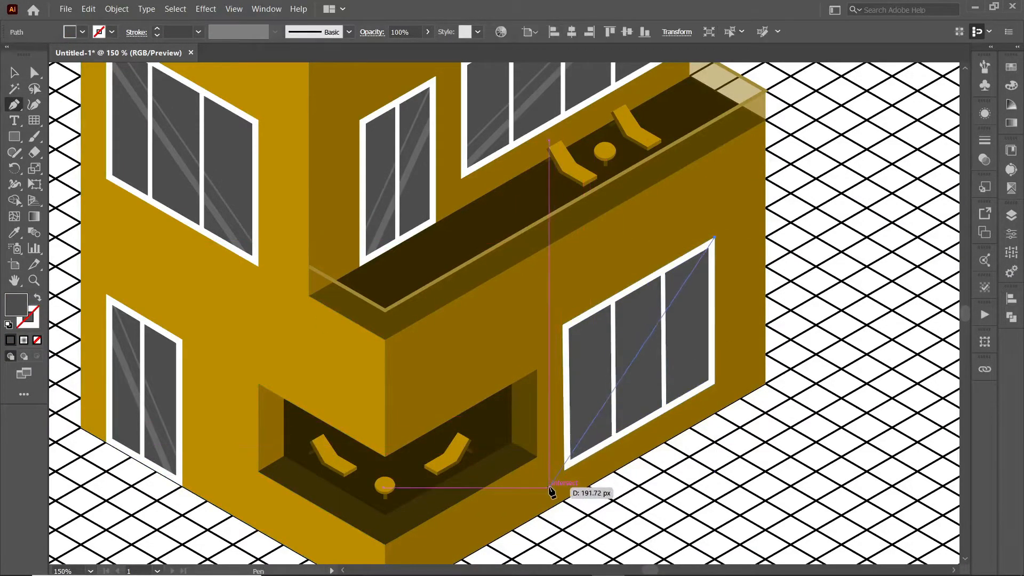
pyautogui.click(549, 487)
pyautogui.press('v')
pyautogui.hotkey('shift', 'x')
pyautogui.press('v')
# Duplicate the diagonal reflection line beside the original and thicken one of the two strokes.
pyautogui.hotkey('ctrl', '=')
pyautogui.hotkey('ctrl', '=')
pyautogui.moveTo(531, 278); pyautogui.dragTo(511, 278)
pyautogui.keyDown('alt'); pyautogui.moveTo(511, 278); pyautogui.dragTo(533, 290); pyautogui.keyUp('alt')
pyautogui.hotkey('ctrl', '-')
pyautogui.click(157, 28)
pyautogui.click(157, 28)
pyautogui.click(157, 28)
# Expand both diagonal reflection lines on the three-pane window into filled shapes.
pyautogui.click(117, 9)
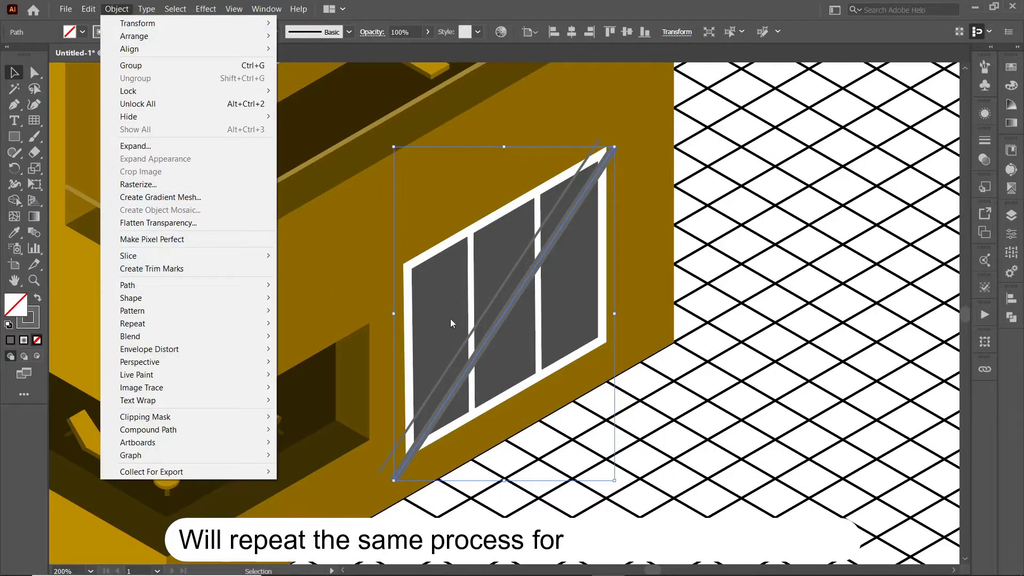
pyautogui.click(466, 342)
pyautogui.keyDown('shift'); pyautogui.click(483, 357); pyautogui.keyUp('shift')
pyautogui.click(117, 9)
pyautogui.click(135, 146)
pyautogui.click(480, 357)
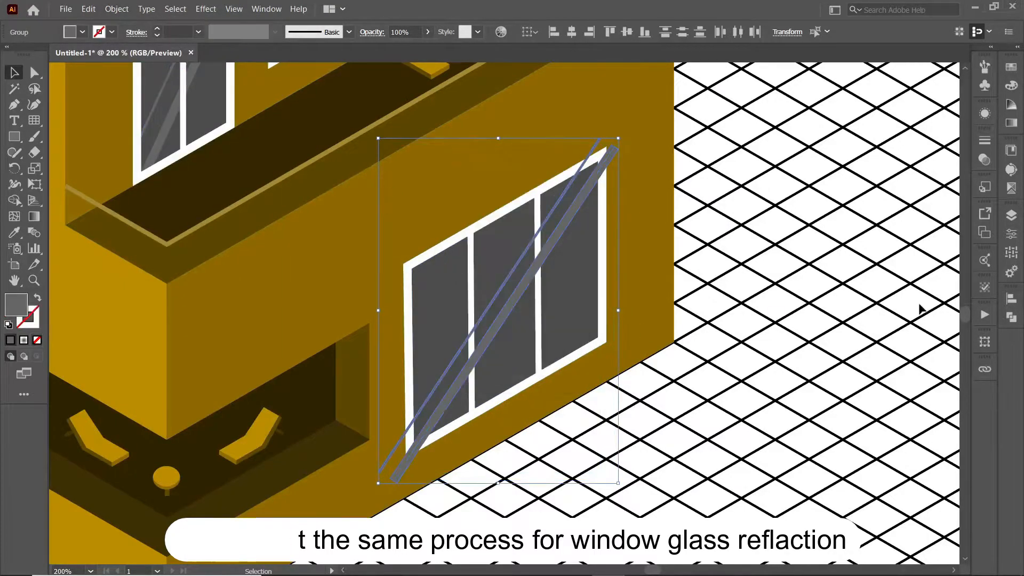
# Divide the reflection stripes and the window's three glass panes with Pathfinder.
pyautogui.keyDown('shift'); pyautogui.click(570, 288); pyautogui.keyUp('shift')
pyautogui.keyDown('shift'); pyautogui.click(504, 256); pyautogui.keyUp('shift')
pyautogui.keyDown('shift'); pyautogui.click(439, 299); pyautogui.keyUp('shift')
pyautogui.click(1011, 317)
pyautogui.click(881, 329)
pyautogui.hotkey('ctrl', 'z')
pyautogui.click(858, 364)
# Isolate the divided window group and delete the stripe pieces extending past the window's upper corner.
pyautogui.doubleClick(602, 163)
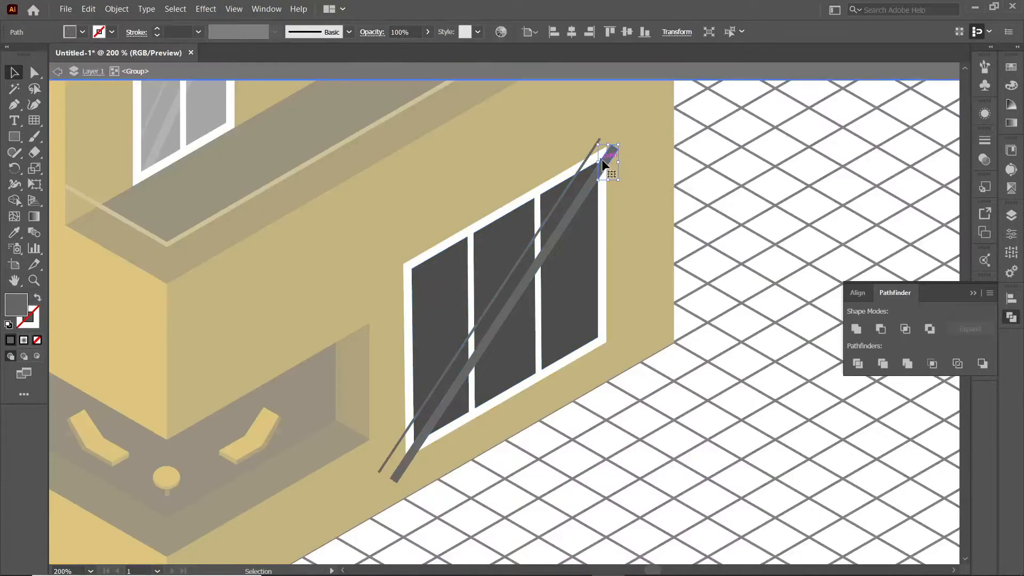
pyautogui.press('Delete')
pyautogui.click(589, 154)
pyautogui.press('Delete')
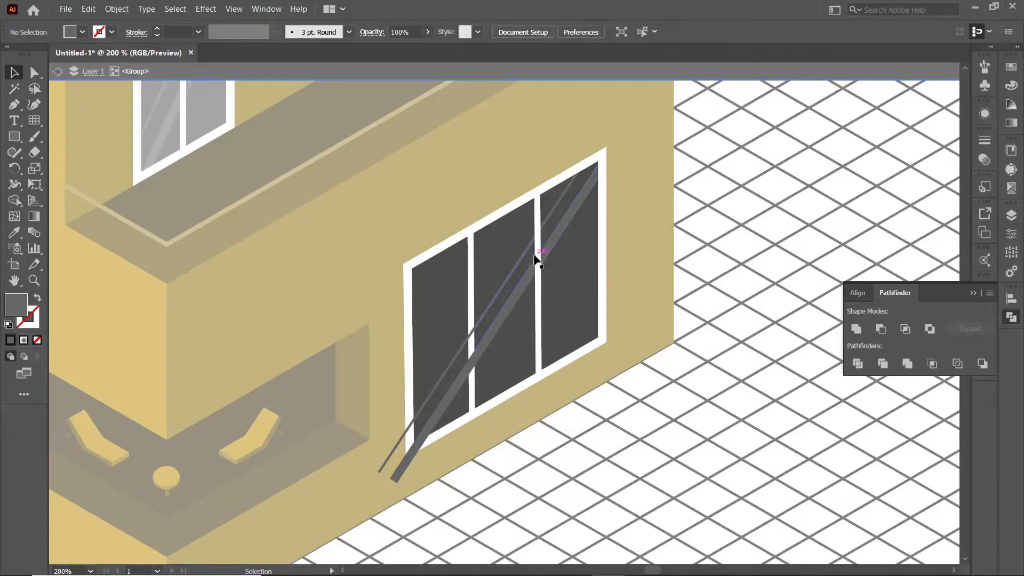
# Delete the stripe pieces over the window's mullions and beyond its lower corner, and exit the group's isolation.
pyautogui.click(471, 333)
pyautogui.press('Delete')
pyautogui.click(473, 365)
pyautogui.click(411, 454)
pyautogui.press('Delete')
pyautogui.click(396, 447)
pyautogui.press('Delete')
pyautogui.click(473, 365)
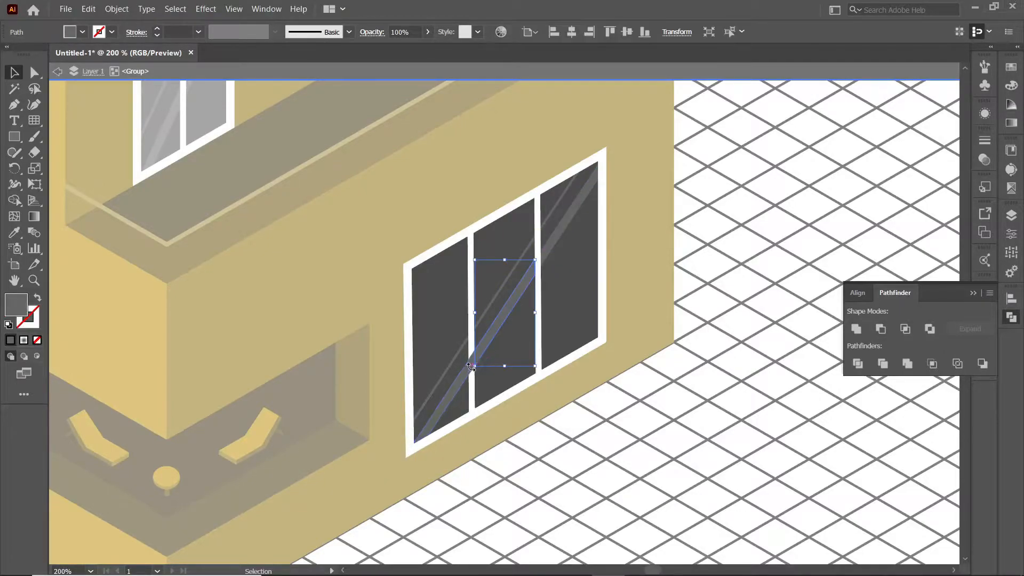
pyautogui.press('Delete')
pyautogui.doubleClick(485, 434)
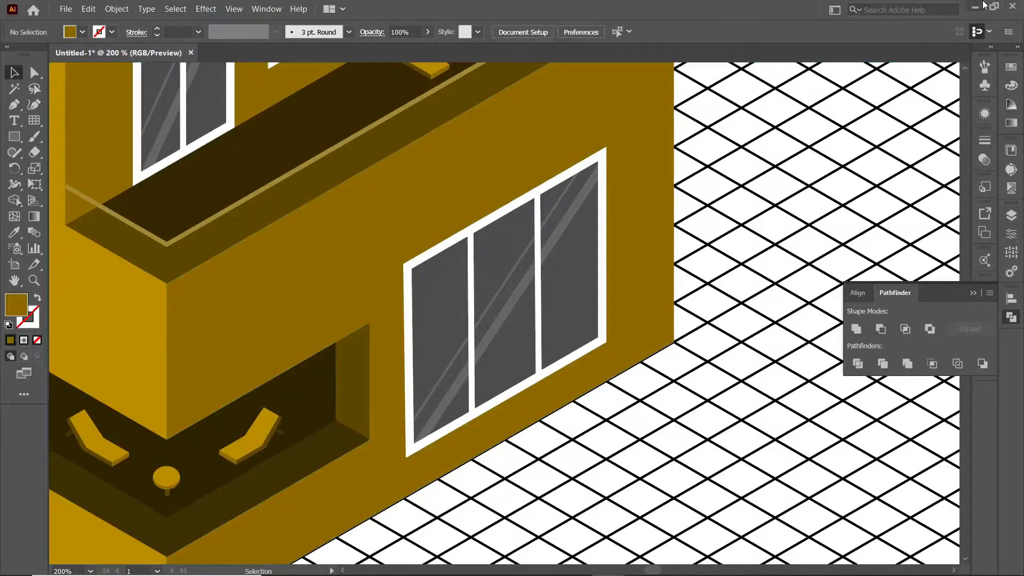
# Recolour the upper storey's balcony-side wall with a darker brown shade from the Color Guide.
pyautogui.hotkey('ctrl', '-')
pyautogui.hotkey('ctrl', '-')
pyautogui.hotkey('ctrl', '-')
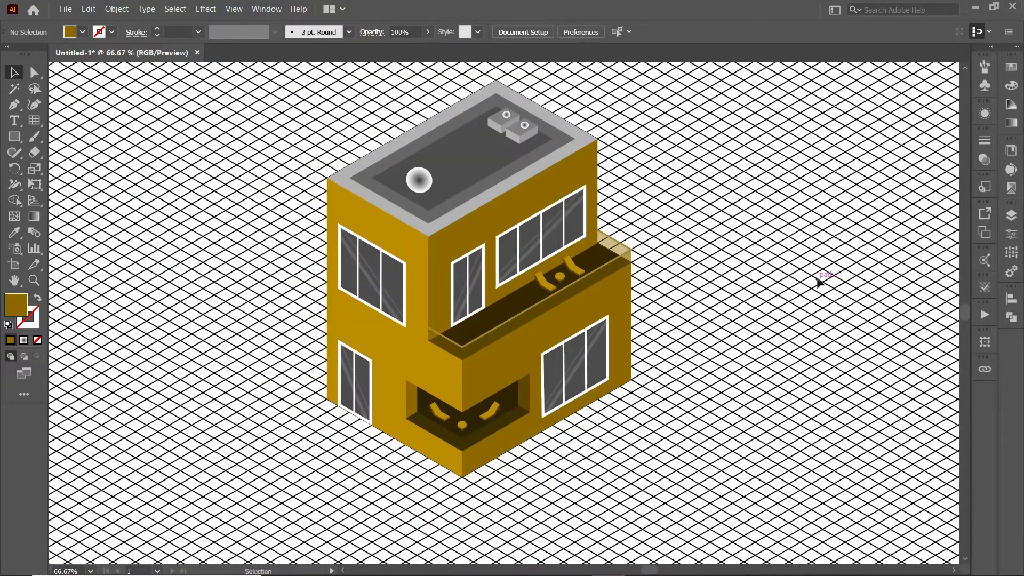
pyautogui.moveTo(734, 236); pyautogui.dragTo(723, 269)
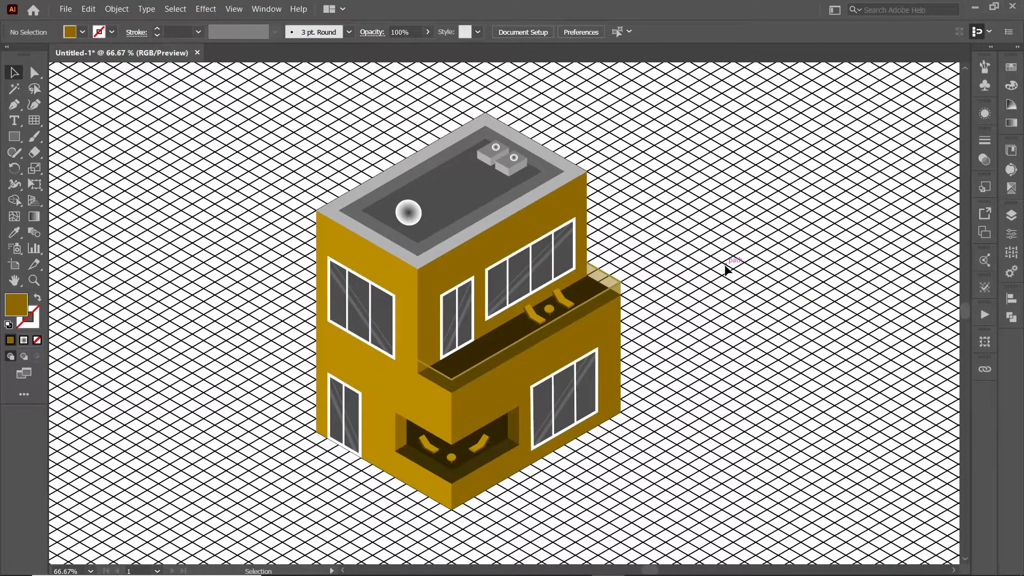
pyautogui.click(540, 203)
pyautogui.click(1012, 67)
pyautogui.click(897, 61)
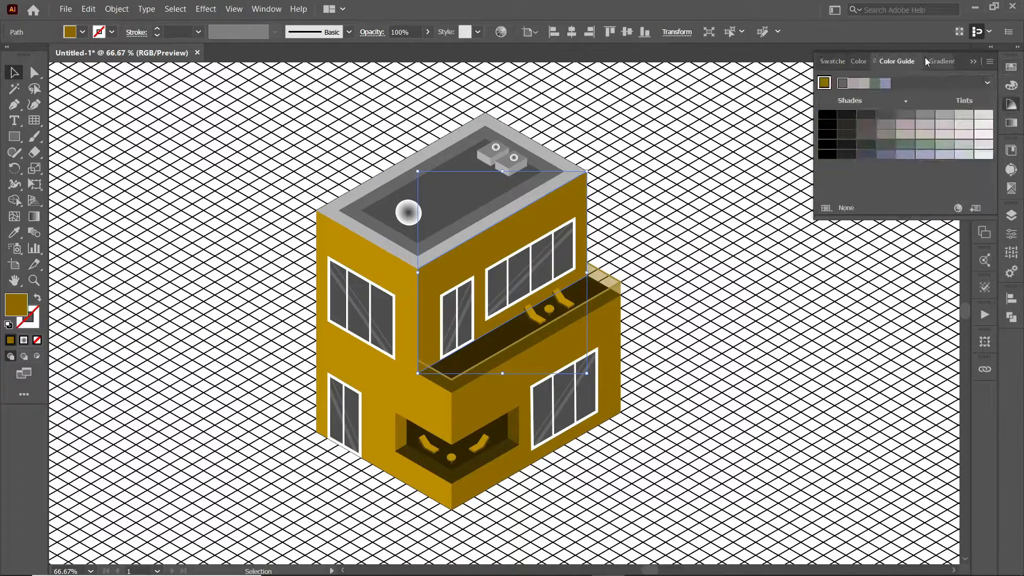
pyautogui.click(704, 281)
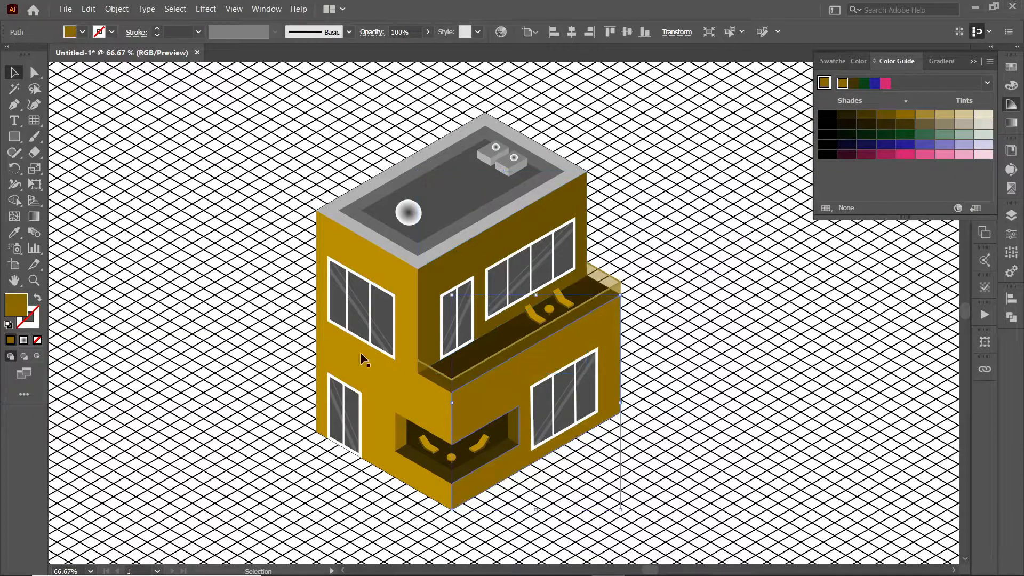
# Match the lower storey's balcony-side wall to the upper wall's dark brown and darken the adjoining inner side wall of the recess.
pyautogui.click(550, 351)
pyautogui.press('i')
pyautogui.click(480, 252)
pyautogui.press('v')
pyautogui.click(146, 206)
pyautogui.click(514, 435)
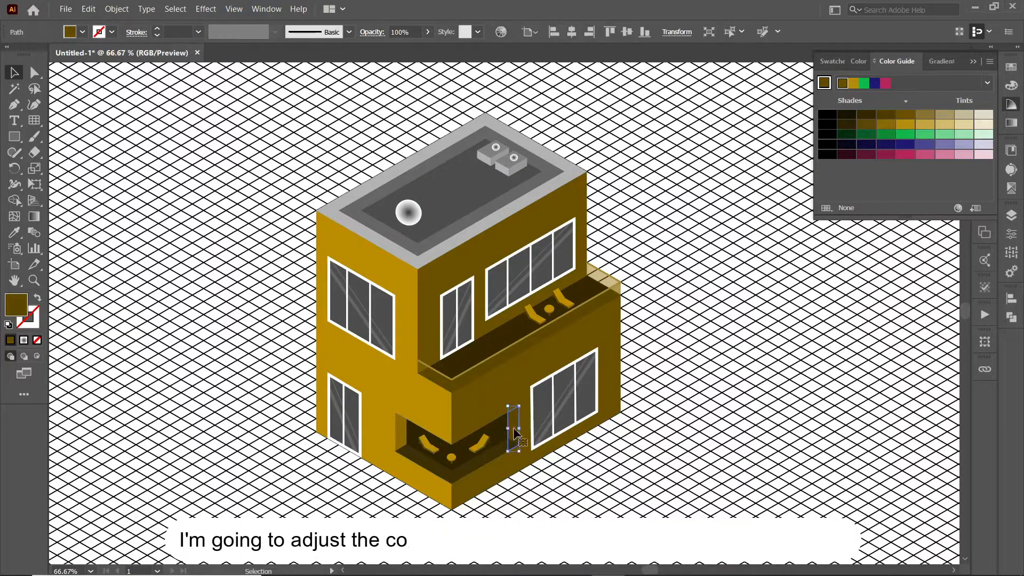
pyautogui.click(804, 352)
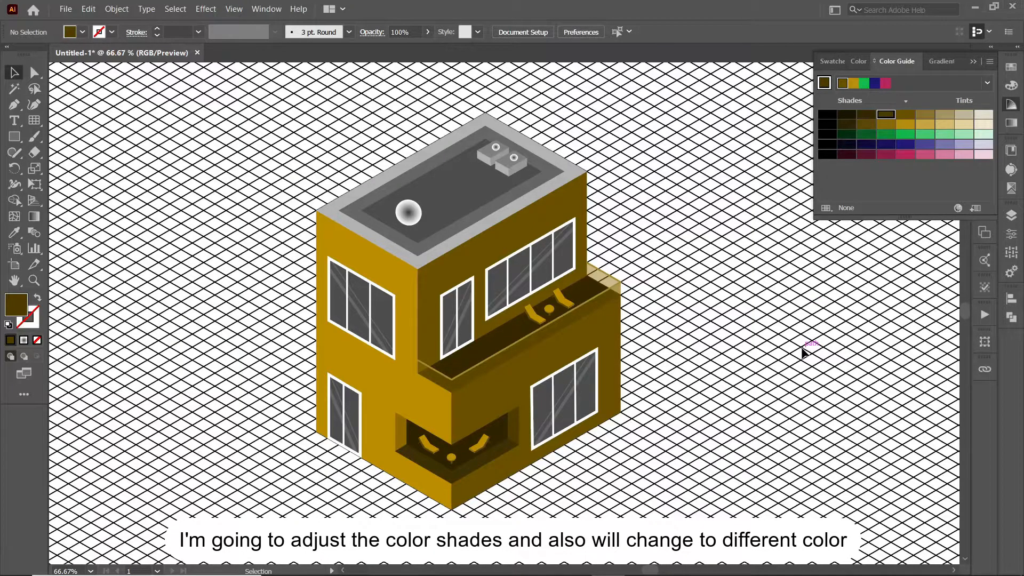
# Draw a base strip with the Pen tool beneath the house wall that holds the three-pane window.
pyautogui.scroll(3, 647, 366)
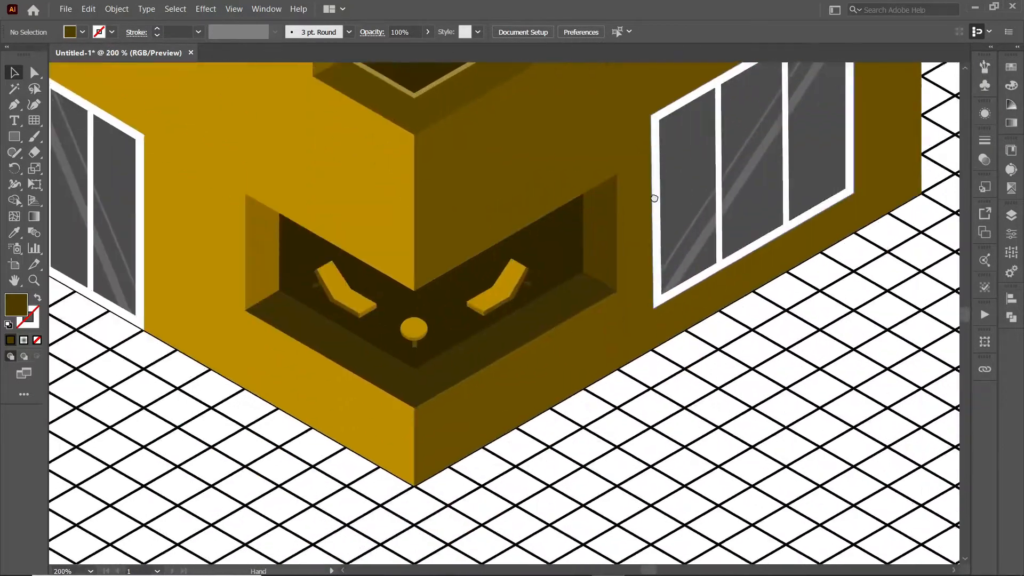
pyautogui.moveTo(716, 345); pyautogui.dragTo(628, 359)
pyautogui.click(833, 243)
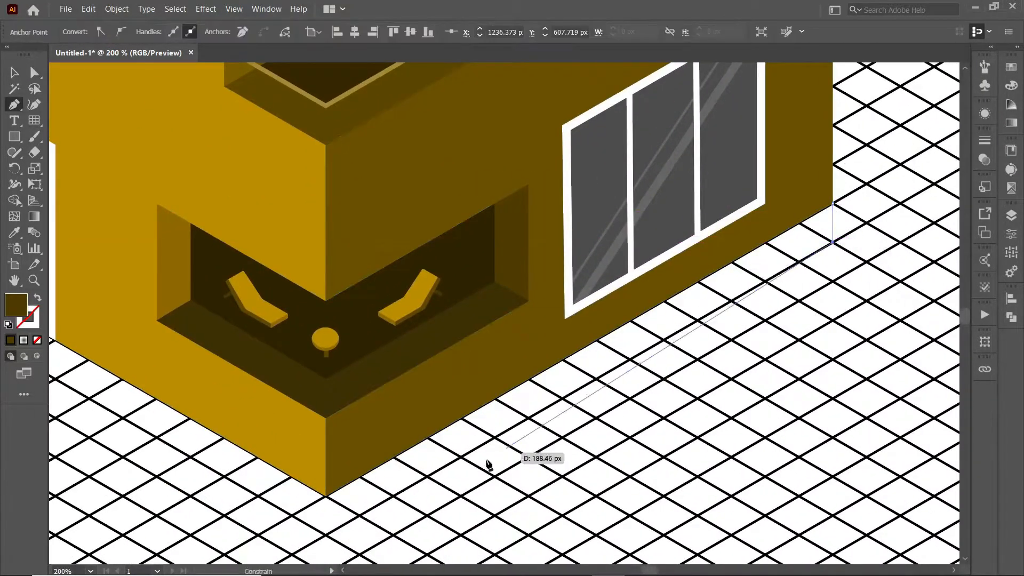
pyautogui.click(326, 536)
pyautogui.click(325, 496)
pyautogui.click(832, 203)
# Sample the wall's brown for the new base strip and darken it with a Color Guide shade.
pyautogui.press('i')
pyautogui.click(480, 370)
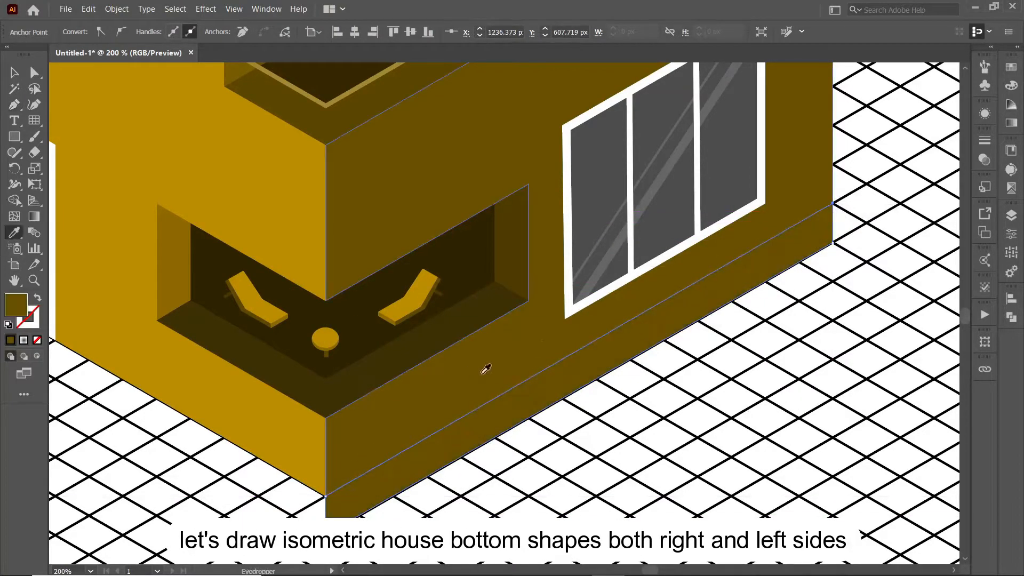
pyautogui.click(1012, 105)
pyautogui.click(886, 114)
pyautogui.click(973, 61)
# Draw a matching base strip with the Pen tool beneath the main door's wall, meeting the first strip at the corner.
pyautogui.moveTo(374, 266); pyautogui.dragTo(736, 291)
pyautogui.press('p')
pyautogui.click(282, 289)
pyautogui.click(283, 326)
pyautogui.click(689, 559)
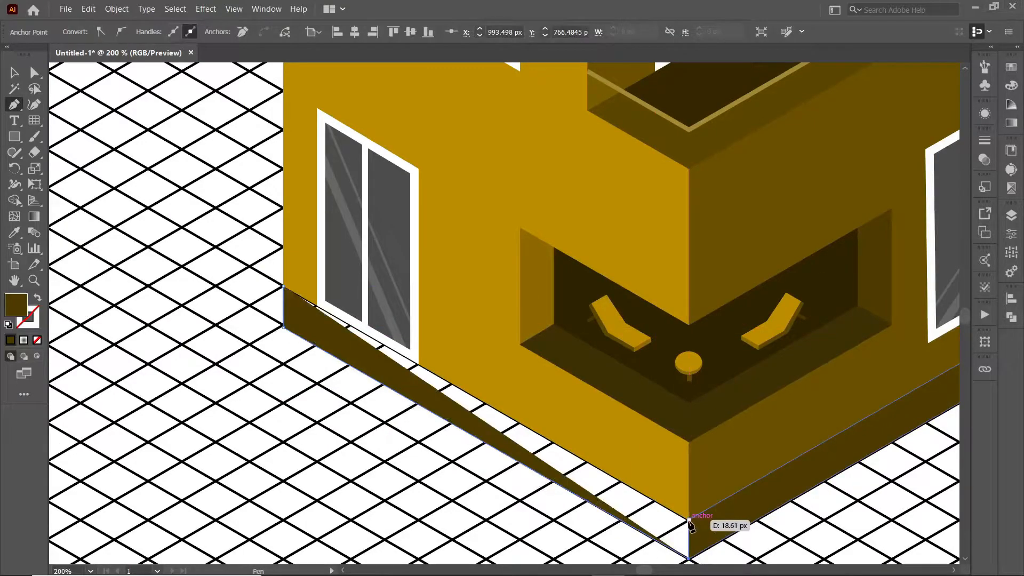
pyautogui.click(689, 520)
# Colour the door-side base strip with a darker shade of the gold sampled from the wall above.
pyautogui.click(14, 234)
pyautogui.click(470, 267)
pyautogui.click(1011, 105)
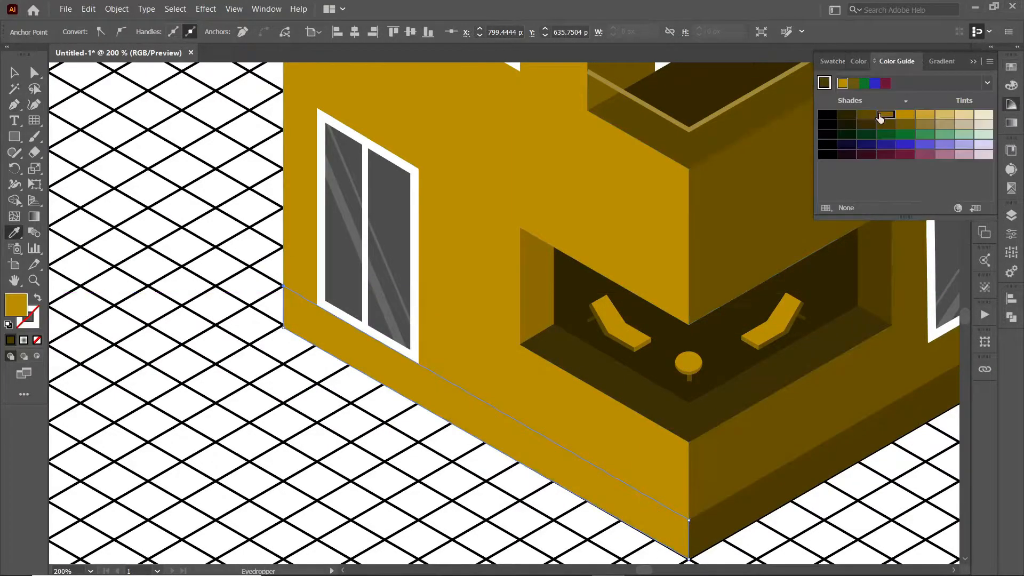
pyautogui.click(886, 115)
pyautogui.click(14, 72)
pyautogui.click(76, 154)
# Draw the main door step over the base strip with the Pen tool and adjust its corner points near the strip's edge.
pyautogui.click(14, 105)
pyautogui.moveTo(313, 312); pyautogui.dragTo(297, 334)
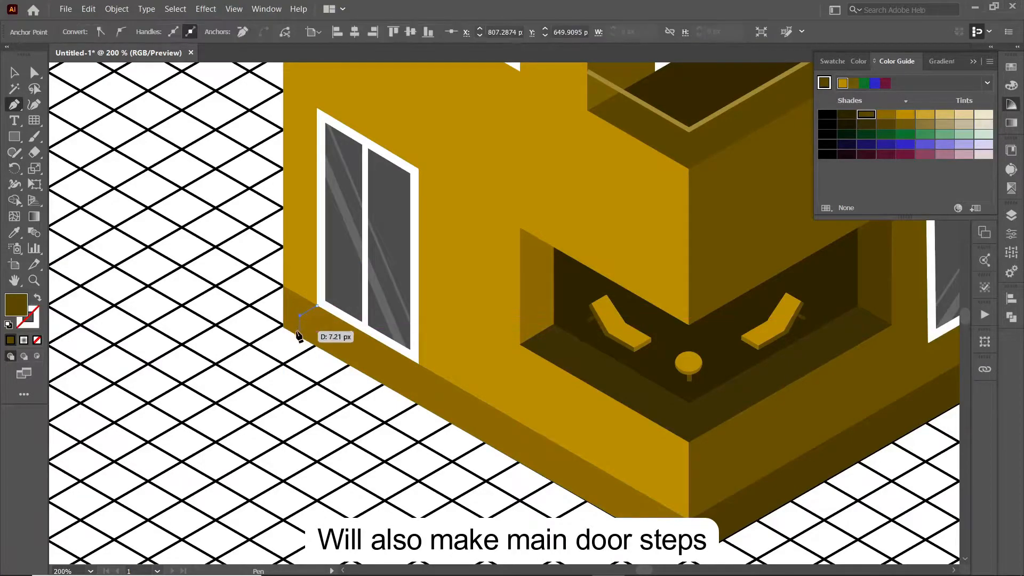
pyautogui.click(417, 404)
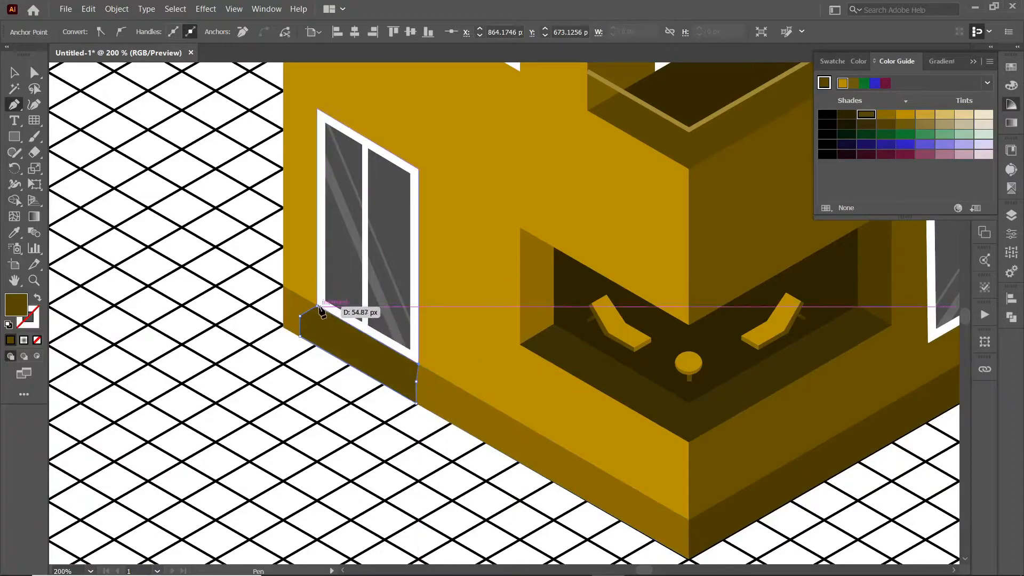
pyautogui.moveTo(322, 309); pyautogui.dragTo(318, 306)
pyautogui.press('a')
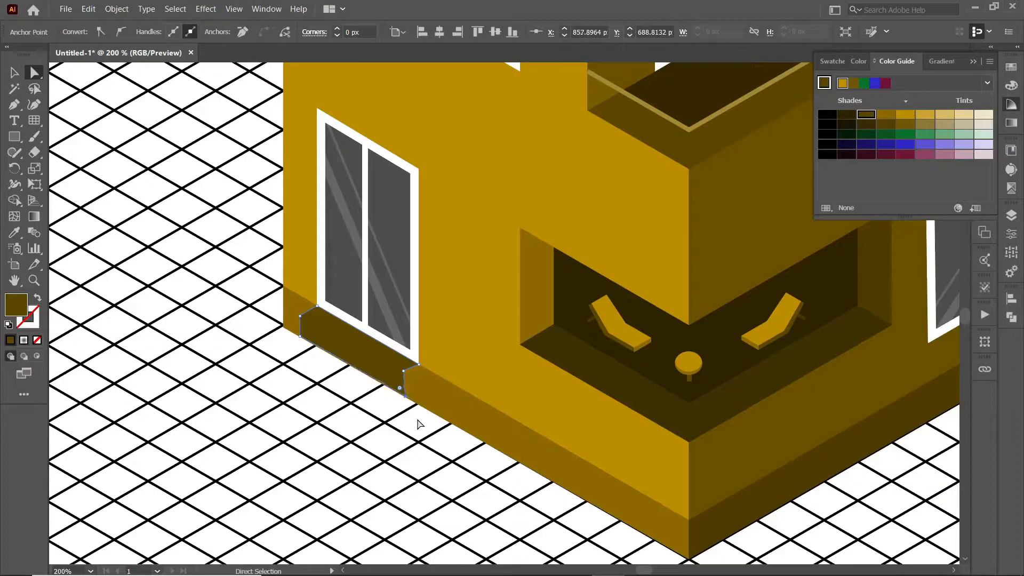
pyautogui.moveTo(389, 415)
pyautogui.mouseDown()
pyautogui.moveTo(407, 401)
pyautogui.moveTo(401, 421)
pyautogui.mouseUp()
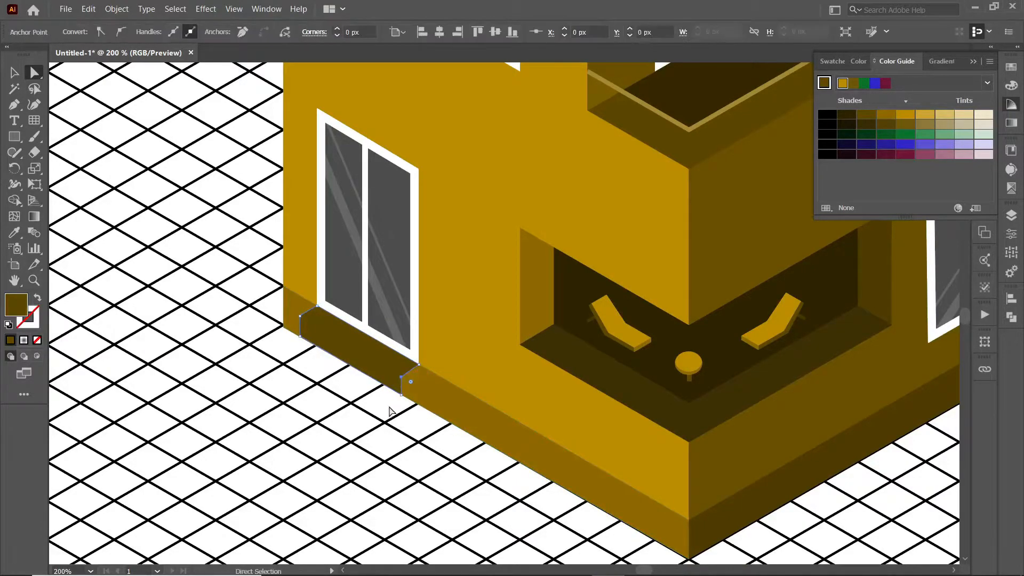
pyautogui.click(385, 417)
# Draw the door step's top face below the door frame and sample the recess's dark brown for the step's front.
pyautogui.click(317, 306)
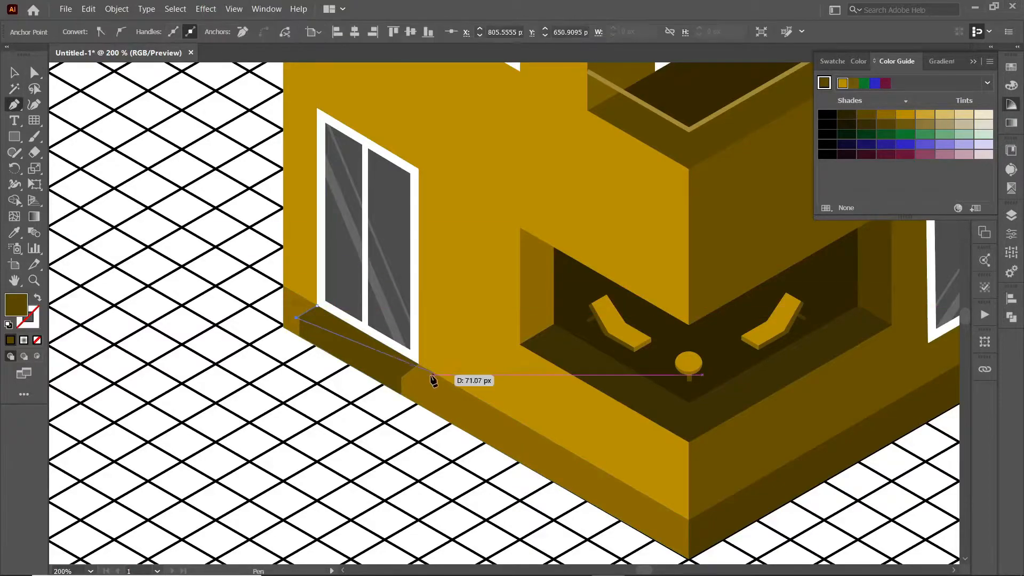
pyautogui.click(301, 316)
pyautogui.click(401, 377)
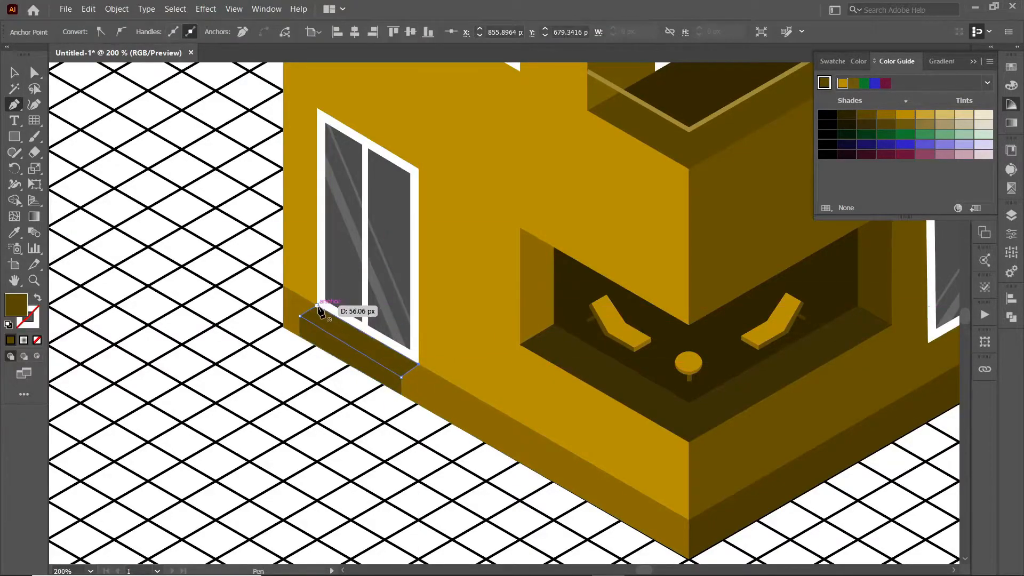
pyautogui.press('i')
pyautogui.click(570, 339)
# Fine-tune the door step's end corner points so its top and front faces meet cleanly.
pyautogui.click(36, 73)
pyautogui.moveTo(400, 377); pyautogui.dragTo(404, 375)
pyautogui.click(373, 436)
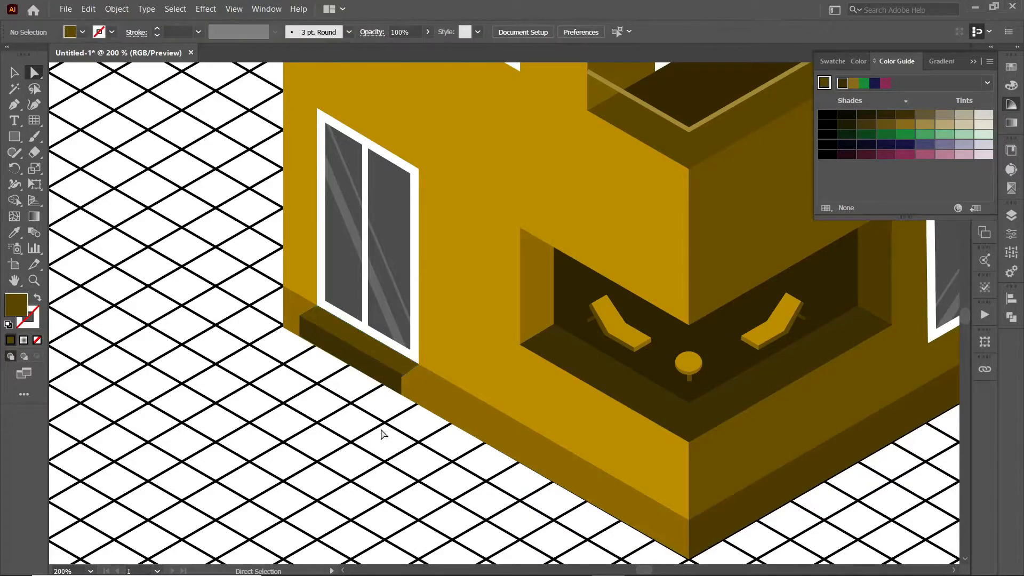
pyautogui.click(402, 393)
pyautogui.click(378, 431)
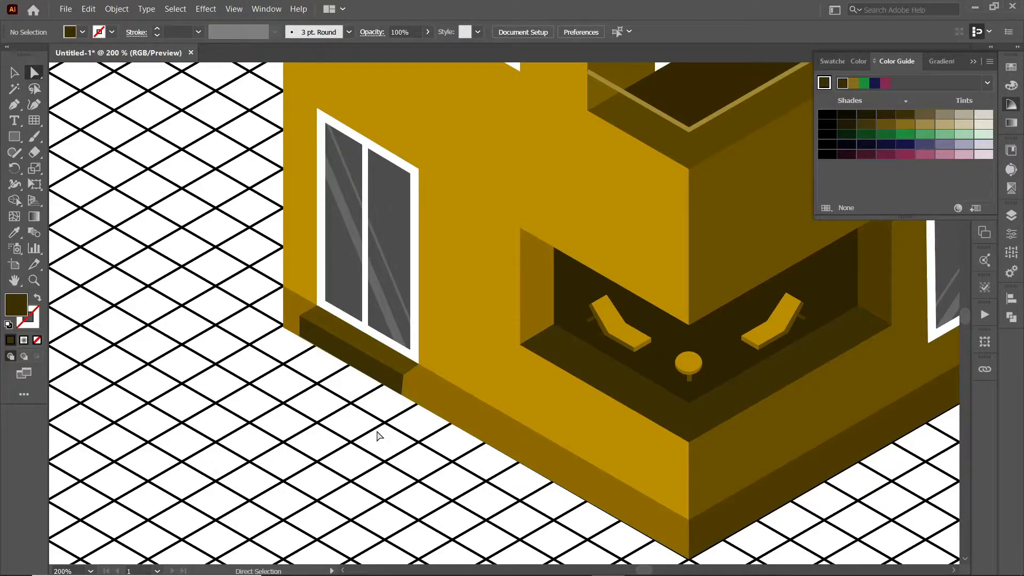
# Examine the base strips, the door step and the whole house.
pyautogui.moveTo(831, 483); pyautogui.dragTo(687, 459)
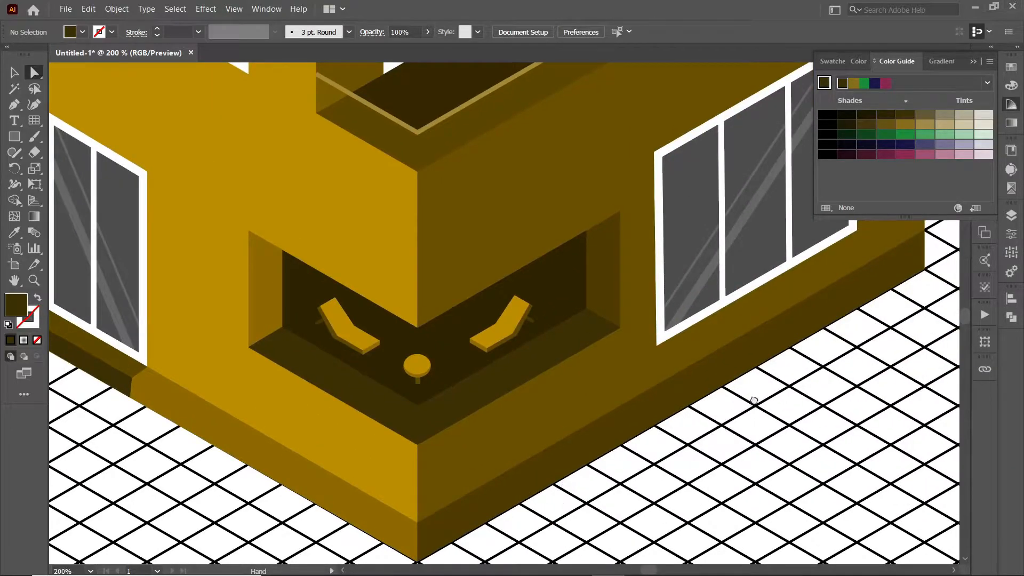
pyautogui.moveTo(805, 329); pyautogui.dragTo(791, 411)
pyautogui.hotkey('ctrl', '-')
pyautogui.hotkey('ctrl', '-')
pyautogui.click(973, 61)
pyautogui.moveTo(804, 169); pyautogui.dragTo(819, 272)
pyautogui.hotkey('ctrl', '-')
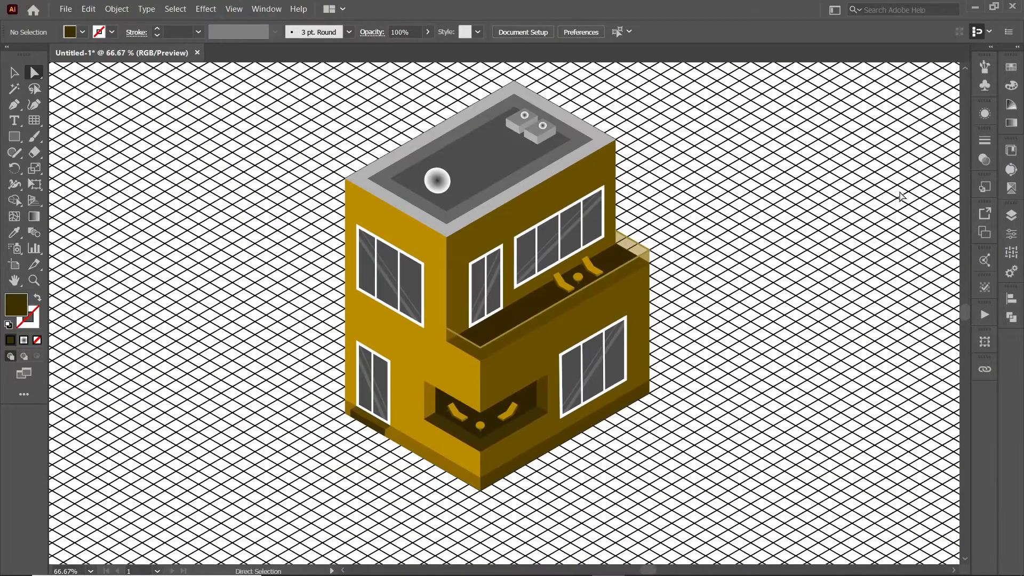
pyautogui.moveTo(680, 157); pyautogui.dragTo(655, 216)
# Subtract the grey roof shape from the light parapet with Minus Front, paste its copy back in place and send it backward.
pyautogui.click(360, 241)
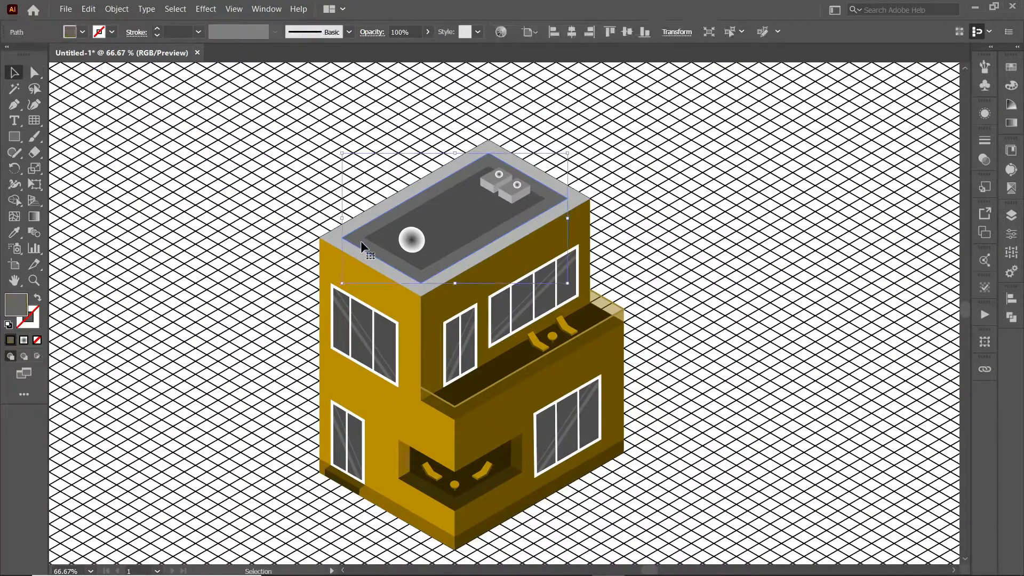
pyautogui.click(379, 249)
pyautogui.click(375, 261)
pyautogui.click(377, 250)
pyautogui.hotkey('ctrl', 'c')
pyautogui.keyDown('shift'); pyautogui.click(376, 262); pyautogui.keyUp('shift')
pyautogui.click(1011, 317)
pyautogui.click(881, 329)
pyautogui.hotkey('ctrl', 'f')
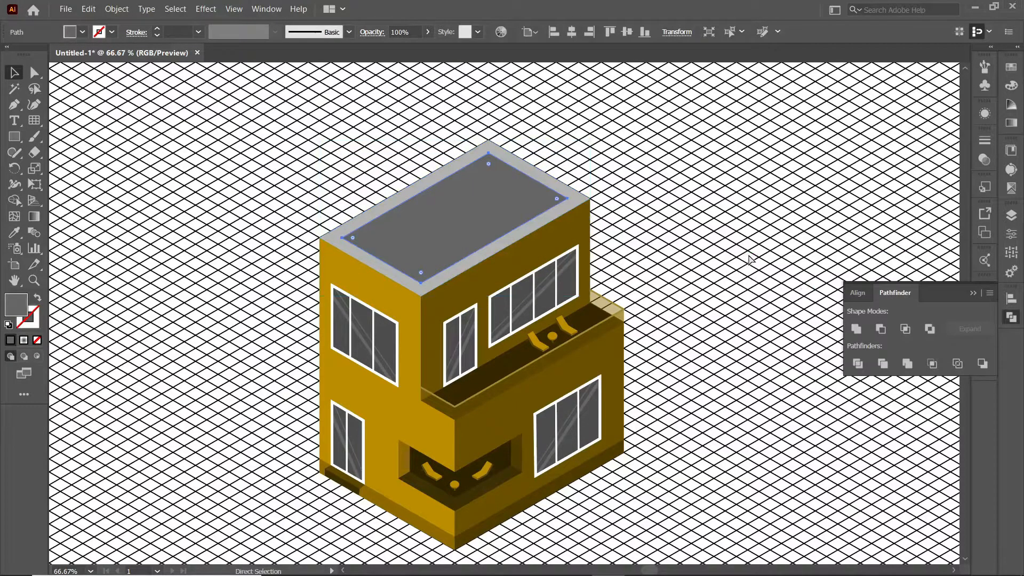
pyautogui.hotkey('ctrl', '[')
# Cut the dark inner roof shape out of the grey roof border with Minus Front and restore the dark floor behind the rooftop equipment.
pyautogui.click(926, 292)
pyautogui.click(449, 233)
pyautogui.keyDown('shift'); pyautogui.click(448, 264); pyautogui.keyUp('shift')
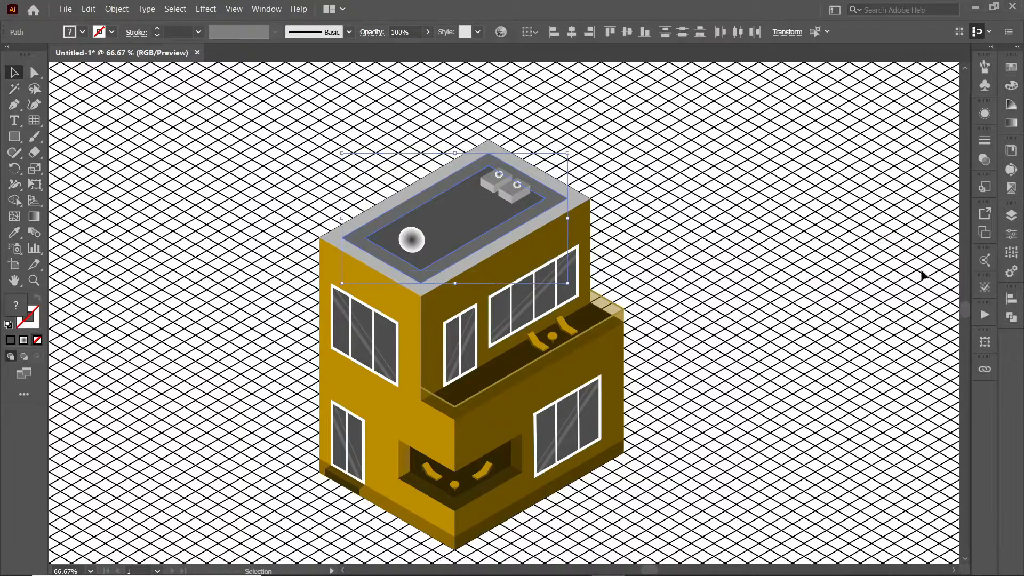
pyautogui.click(1011, 317)
pyautogui.click(881, 328)
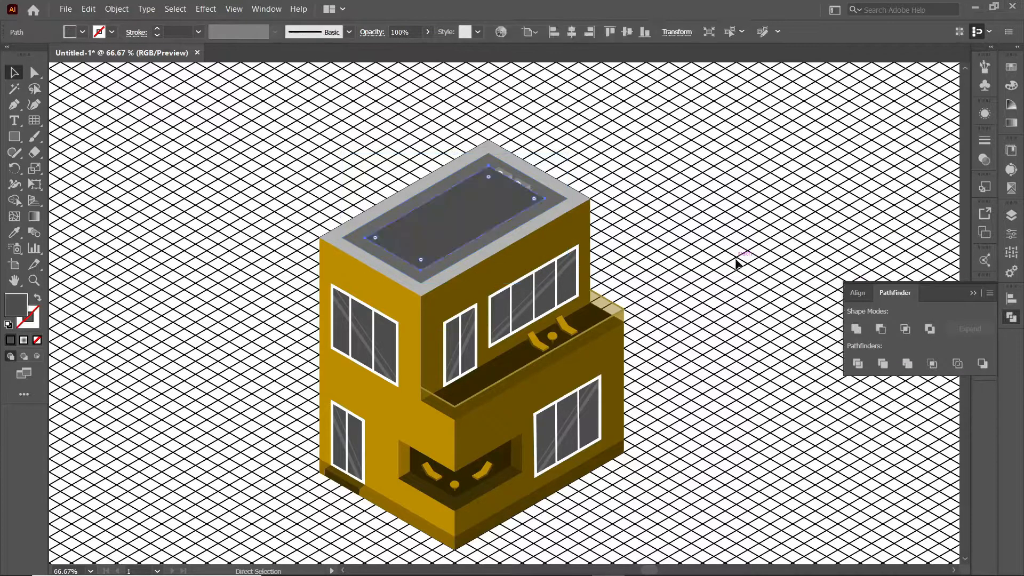
pyautogui.click(981, 295)
pyautogui.click(729, 192)
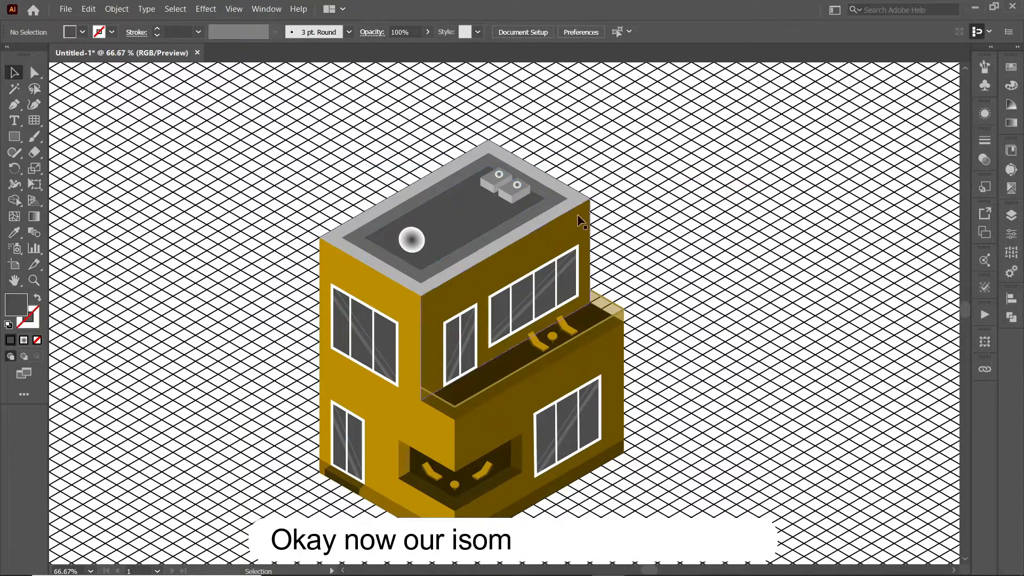
pyautogui.click(537, 213)
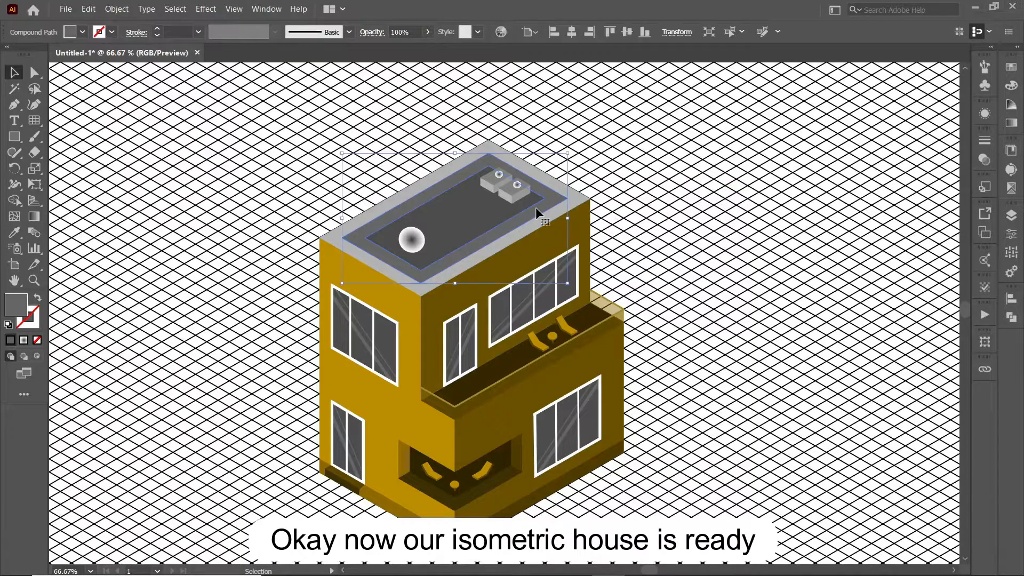
# Fill the house's large left-facing wall with a bright red swatch.
pyautogui.click(594, 201)
pyautogui.press('space')
pyautogui.moveTo(662, 325); pyautogui.dragTo(686, 312)
pyautogui.press('space')
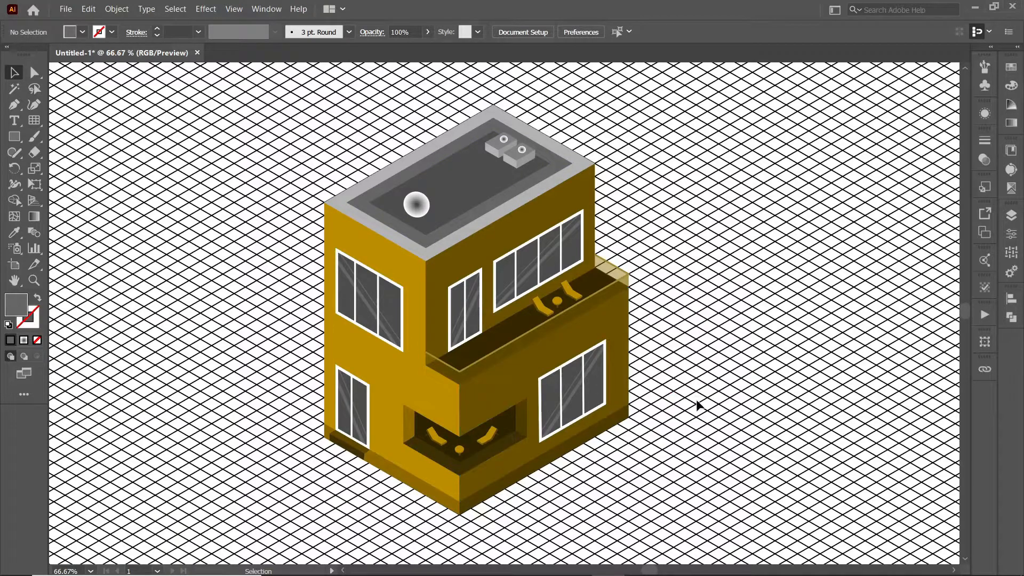
pyautogui.click(410, 389)
pyautogui.click(1011, 67)
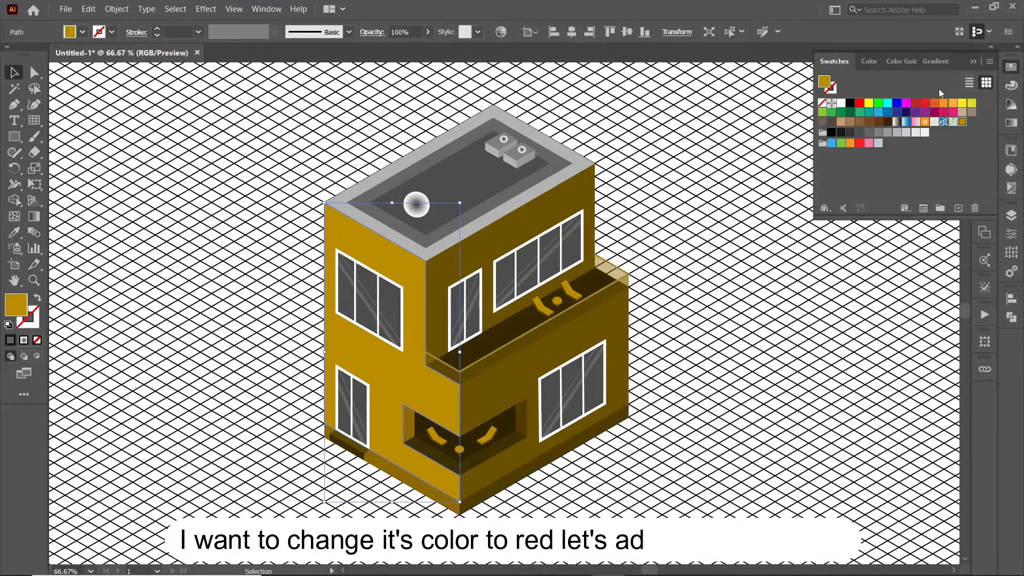
pyautogui.click(925, 103)
# Recolour the upper and lower right-facing walls with a dark red shade from the colour guide.
pyautogui.click(490, 262)
pyautogui.keyDown('shift'); pyautogui.click(614, 325); pyautogui.keyUp('shift')
pyautogui.click(901, 60)
pyautogui.click(883, 114)
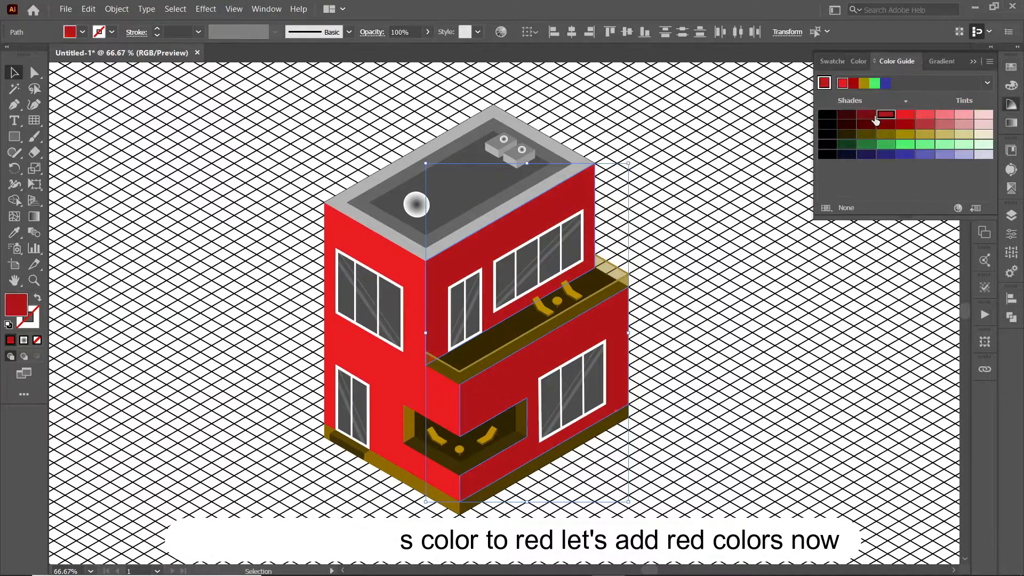
pyautogui.click(867, 114)
pyautogui.click(694, 235)
# Recolour the left and right base strips in darker red shades than the walls above them.
pyautogui.click(392, 473)
pyautogui.click(880, 114)
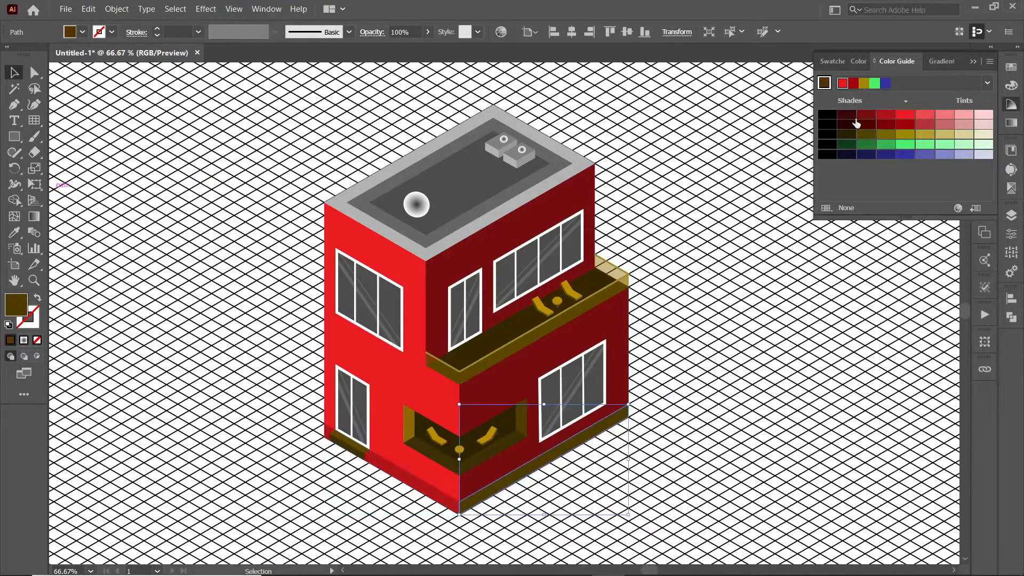
pyautogui.click(855, 123)
pyautogui.click(866, 114)
pyautogui.press('i')
pyautogui.click(502, 463)
pyautogui.click(894, 114)
pyautogui.click(973, 61)
# Recolour the door step's faces by sampling dark reds from the lower right-facing wall and base strip.
pyautogui.click(13, 72)
pyautogui.click(266, 452)
pyautogui.click(347, 452)
pyautogui.press('i')
pyautogui.click(472, 501)
pyautogui.press('v')
pyautogui.click(341, 465)
pyautogui.click(344, 443)
pyautogui.press('i')
pyautogui.click(476, 482)
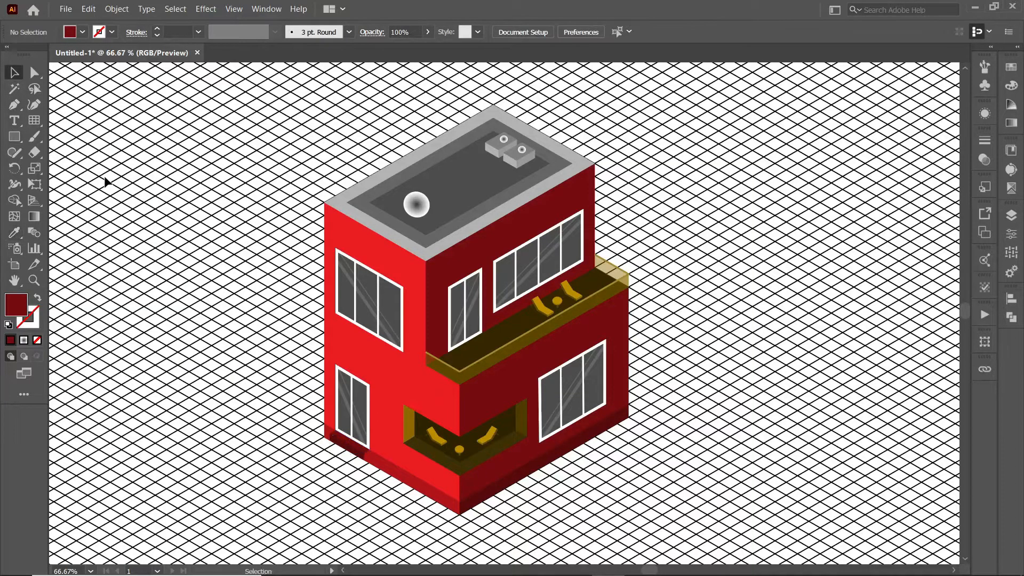
# Recolour the upper balcony's floor and parapet faces with reds sampled from the house walls.
pyautogui.hotkey('ctrl', '=')
pyautogui.hotkey('ctrl', '=')
pyautogui.hotkey('ctrl', '=')
pyautogui.click(423, 423)
pyautogui.press('i')
pyautogui.moveTo(423, 423); pyautogui.dragTo(463, 439)
pyautogui.click(750, 513)
pyautogui.press('v')
pyautogui.click(463, 438)
pyautogui.press('i')
pyautogui.click(283, 396)
pyautogui.press('v')
# Expand the upper balcony's rail outline and fill it with the bright red of the left-facing wall.
pyautogui.click(803, 132)
pyautogui.click(116, 9)
pyautogui.click(133, 149)
pyautogui.press('Return')
pyautogui.click(15, 233)
pyautogui.click(256, 374)
pyautogui.press('v')
pyautogui.click(875, 90)
# Recolour the top of the upper balcony's round table with a sampled bright red.
pyautogui.click(34, 73)
pyautogui.moveTo(839, 153); pyautogui.dragTo(650, 208)
pyautogui.hotkey('ctrl', '=')
pyautogui.hotkey('ctrl', '=')
pyautogui.hotkey('ctrl', '=')
pyautogui.hotkey('ctrl', '=')
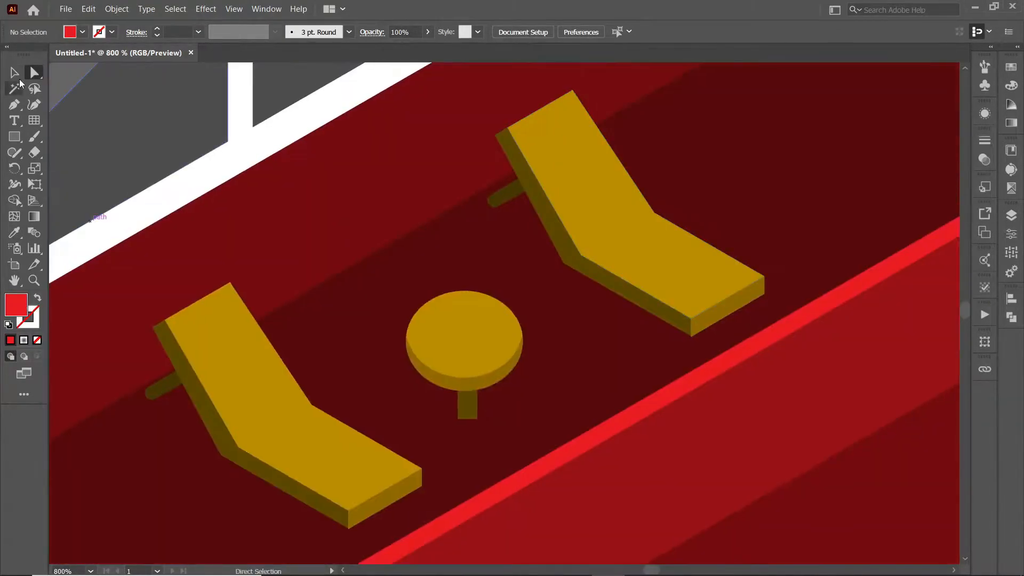
pyautogui.doubleClick(464, 334)
pyautogui.rightClick(471, 324)
pyautogui.click(535, 433)
pyautogui.click(466, 328)
pyautogui.press('i')
pyautogui.click(313, 225)
# Finish recolouring the upper balcony table with a dark red rim and a bright red leg.
pyautogui.click(437, 380)
pyautogui.hotkey('ctrl', '-')
pyautogui.hotkey('ctrl', '-')
pyautogui.hotkey('ctrl', '-')
pyautogui.hotkey('ctrl', '-')
pyautogui.moveTo(507, 481); pyautogui.dragTo(601, 411)
pyautogui.click(601, 411)
pyautogui.press('v')
pyautogui.doubleClick(533, 270)
pyautogui.doubleClick(601, 265)
pyautogui.click(601, 265)
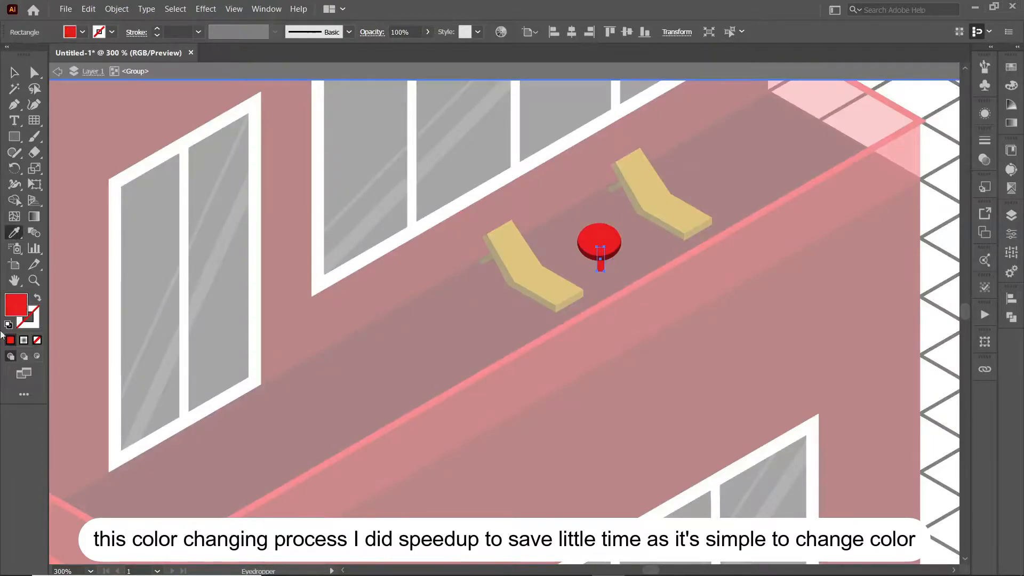
# Fill the seat of the upper balcony's right lounger with the table top's bright red.
pyautogui.click(14, 72)
pyautogui.doubleClick(655, 192)
pyautogui.click(655, 192)
pyautogui.click(15, 232)
pyautogui.click(599, 239)
# Shade the right lounger's side faces and leg with darker reds from the colour guide.
pyautogui.click(14, 72)
pyautogui.doubleClick(633, 207)
pyautogui.click(634, 207)
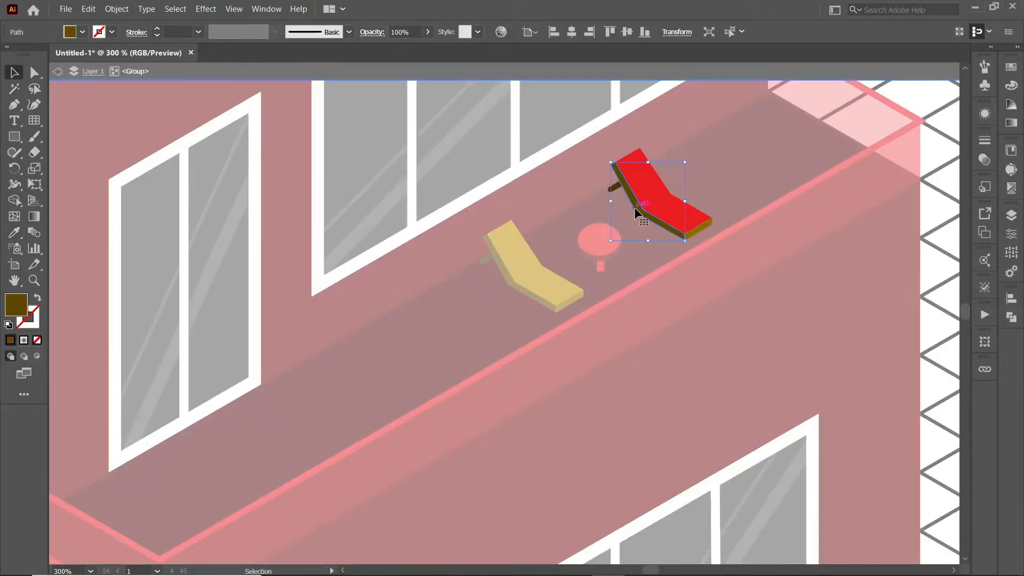
pyautogui.click(1011, 66)
pyautogui.click(896, 61)
pyautogui.click(885, 114)
pyautogui.press('Escape')
pyautogui.doubleClick(610, 187)
pyautogui.click(867, 115)
pyautogui.press('Escape')
pyautogui.click(973, 61)
pyautogui.press('a')
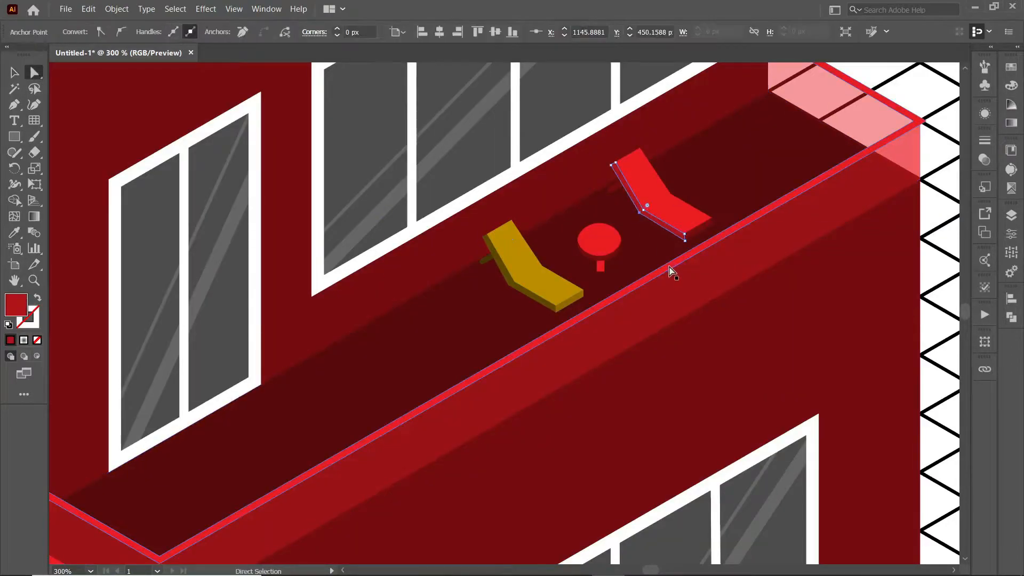
# Recolour the upper balcony's left lounger, seat, sides and leg, to match the reds of the right lounger.
pyautogui.click(594, 295)
pyautogui.click(936, 368)
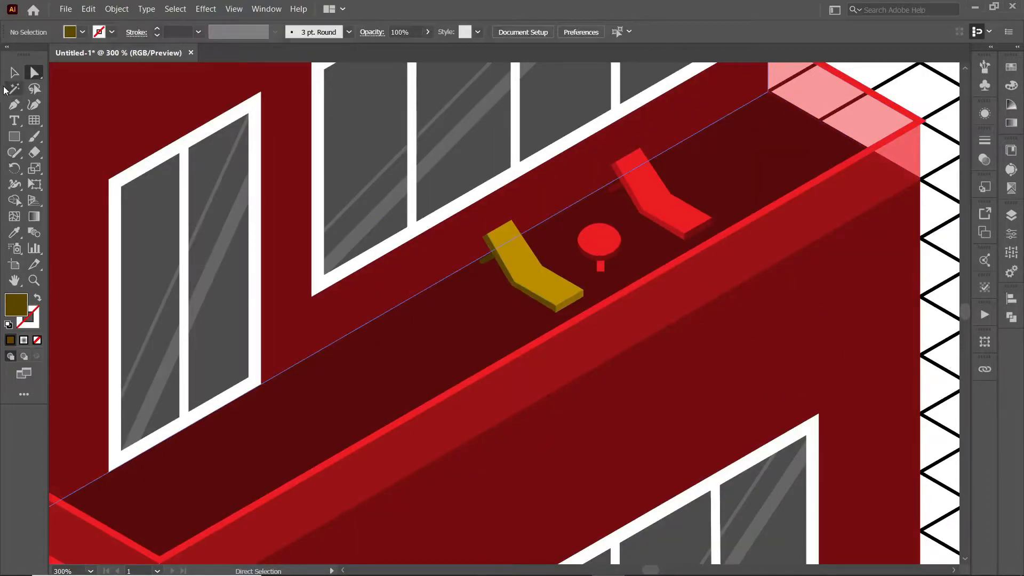
pyautogui.click(14, 73)
pyautogui.doubleClick(531, 267)
pyautogui.click(15, 233)
pyautogui.click(652, 190)
pyautogui.press('v')
pyautogui.click(493, 267)
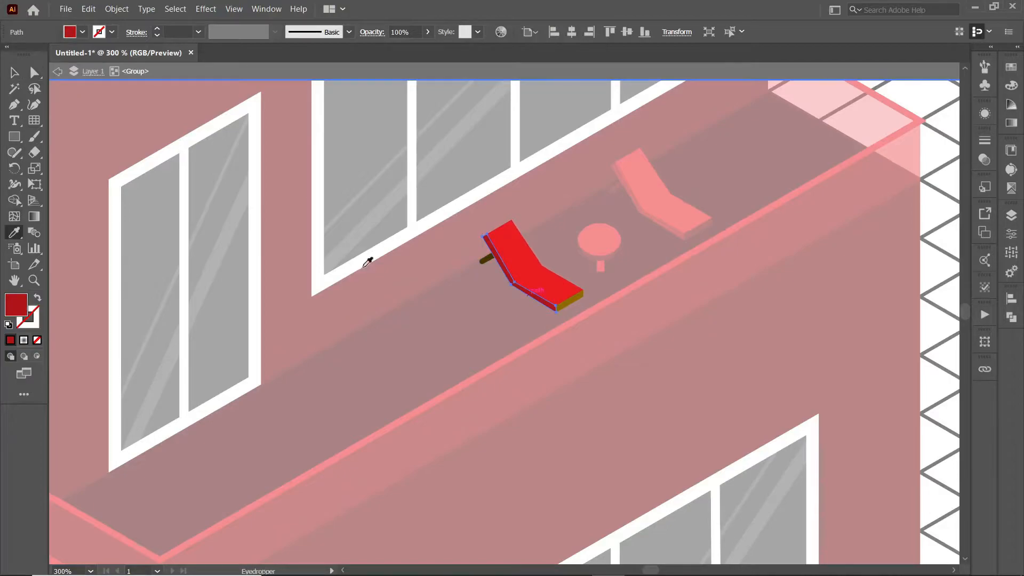
pyautogui.press('v')
pyautogui.press('Escape')
pyautogui.click(555, 283)
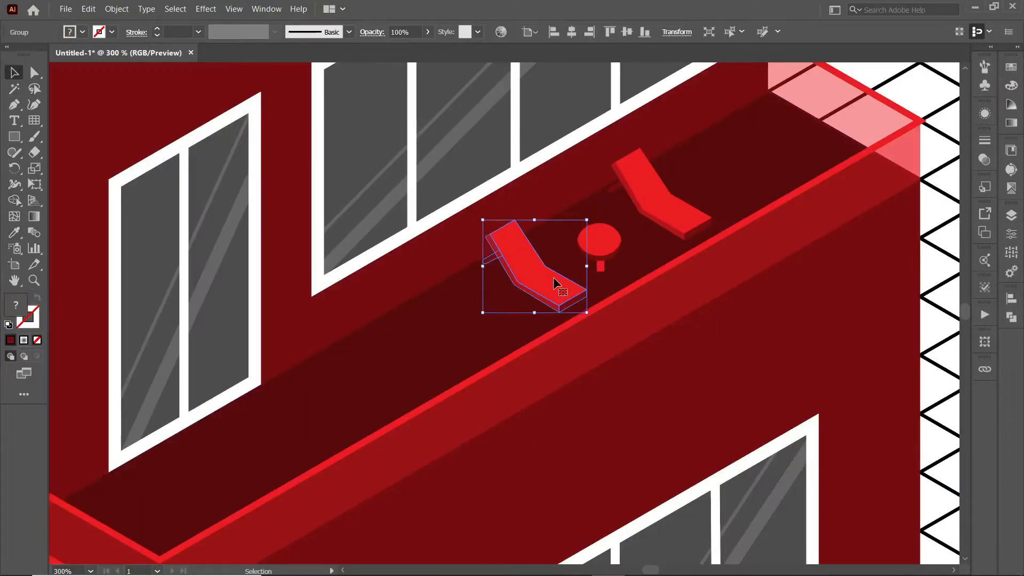
pyautogui.click(938, 356)
# Recolour both side walls of the ground-floor corner balcony with dark reds sampled from the house.
pyautogui.moveTo(354, 520); pyautogui.dragTo(574, 345)
pyautogui.hotkey('ctrl', '-')
pyautogui.hotkey('ctrl', '-')
pyautogui.click(578, 364)
pyautogui.click(1011, 67)
pyautogui.click(901, 61)
pyautogui.press('i')
pyautogui.click(204, 427)
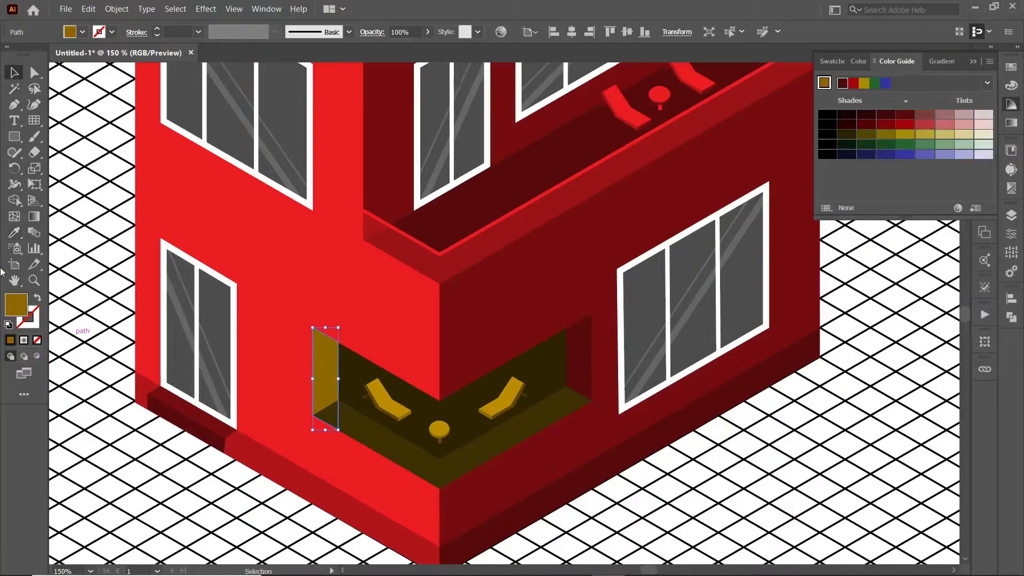
pyautogui.click(14, 232)
pyautogui.click(469, 320)
# Fill the corner balcony's inner ledge with a medium red shade from the colour guide.
pyautogui.click(14, 72)
pyautogui.click(369, 432)
pyautogui.click(14, 232)
pyautogui.click(587, 170)
pyautogui.click(824, 82)
pyautogui.click(892, 114)
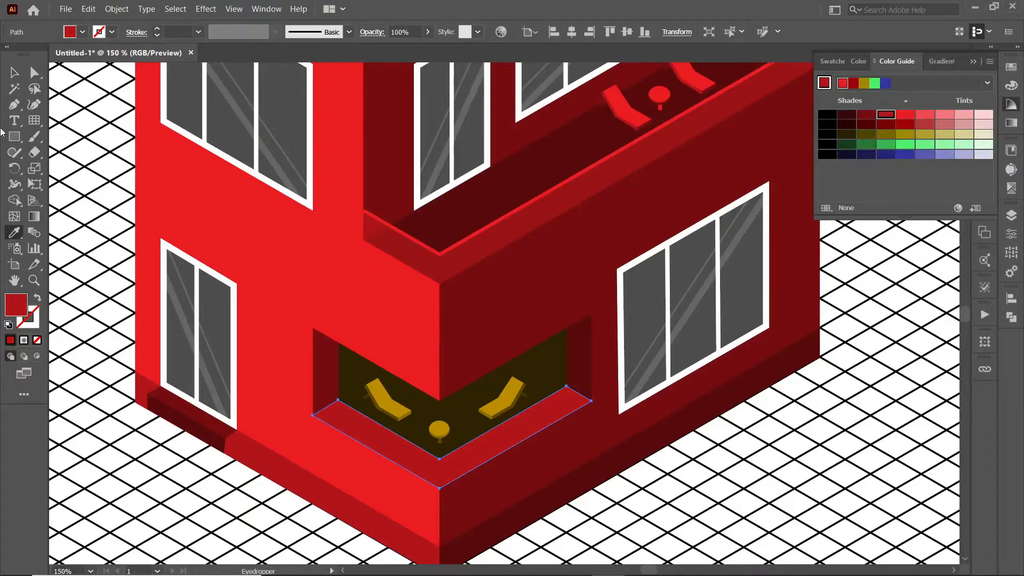
# Try several red shades on the corner balcony's dark interior and settle on the very dark red.
pyautogui.click(14, 72)
pyautogui.click(420, 396)
pyautogui.hotkey('ctrl', '+')
pyautogui.click(846, 114)
pyautogui.click(905, 124)
pyautogui.click(814, 455)
pyautogui.click(420, 397)
pyautogui.click(886, 124)
pyautogui.click(866, 124)
pyautogui.click(847, 125)
pyautogui.click(866, 125)
pyautogui.click(925, 125)
pyautogui.click(945, 125)
pyautogui.click(886, 114)
pyautogui.click(866, 114)
pyautogui.click(847, 114)
pyautogui.click(867, 114)
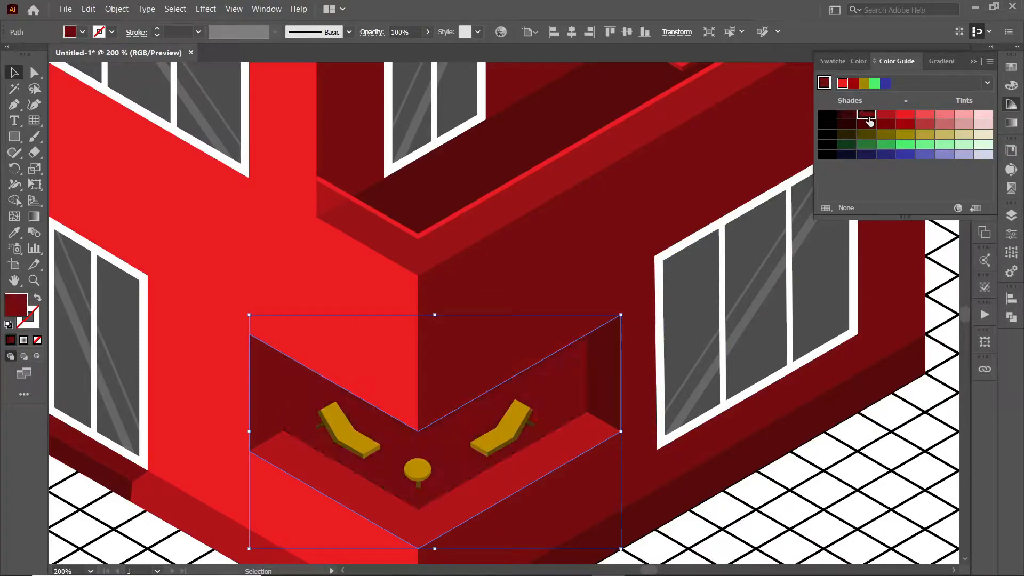
pyautogui.click(846, 114)
pyautogui.hotkey('ctrl', 'shift', 'a')
# Recolour the corner balcony's round table with a bright red top and leg and a dark red rim.
pyautogui.hotkey('ctrl', '+')
pyautogui.hotkey('ctrl', '+')
pyautogui.hotkey('ctrl', '-')
pyautogui.moveTo(420, 511); pyautogui.dragTo(456, 389)
pyautogui.doubleClick(414, 421)
pyautogui.keyDown('shift'); pyautogui.click(414, 439); pyautogui.keyUp('shift')
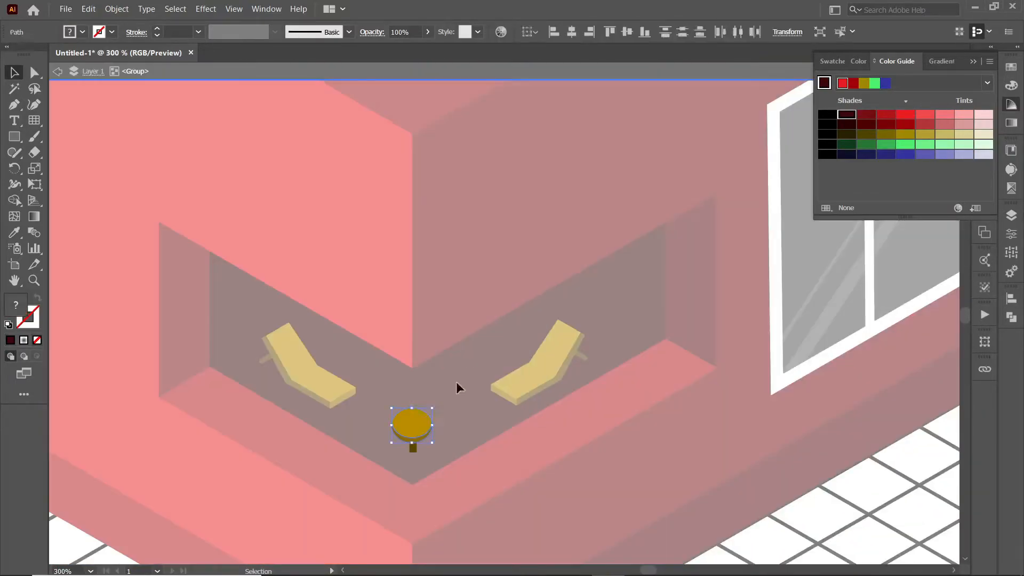
pyautogui.click(459, 380)
pyautogui.click(414, 421)
pyautogui.press('i')
pyautogui.click(144, 235)
pyautogui.click(14, 72)
pyautogui.click(414, 439)
pyautogui.press('i')
pyautogui.click(160, 279)
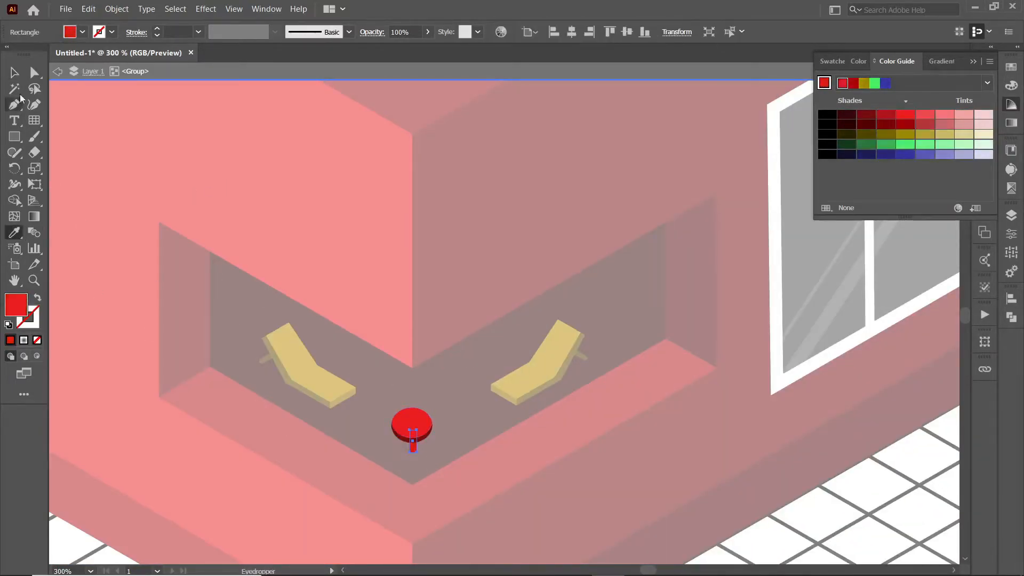
pyautogui.click(14, 72)
# Recolour the corner balcony's left lounge chair with a bright red seat, a medium red side, and a dark red front edge and leg.
pyautogui.press('Escape')
pyautogui.doubleClick(299, 363)
pyautogui.press('i')
pyautogui.click(412, 424)
pyautogui.press('v')
pyautogui.press('a')
pyautogui.click(286, 384)
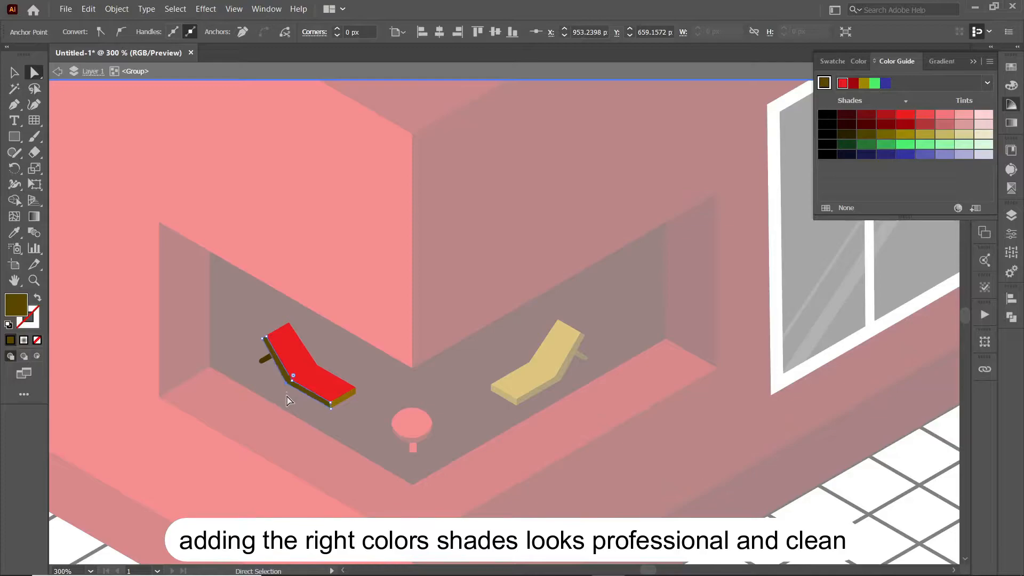
pyautogui.press('v')
pyautogui.click(886, 114)
pyautogui.click(343, 398)
pyautogui.click(867, 115)
pyautogui.click(266, 358)
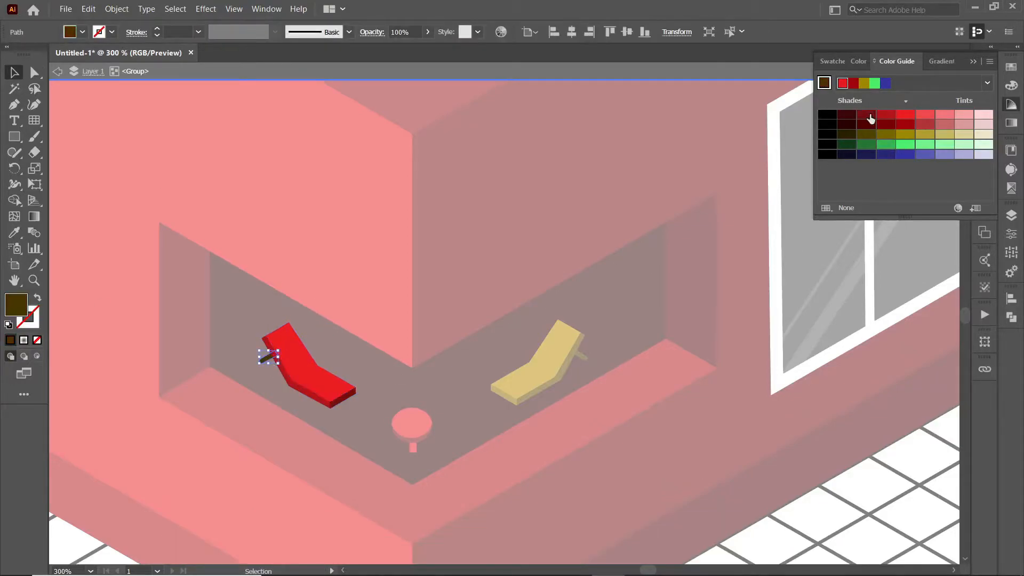
pyautogui.click(871, 116)
pyautogui.doubleClick(497, 410)
# Create a mirrored copy of the corner balcony's red lounge chair.
pyautogui.press('a')
pyautogui.click(289, 386)
pyautogui.click(368, 389)
pyautogui.press('v')
pyautogui.doubleClick(541, 369)
pyautogui.doubleClick(299, 368)
pyautogui.click(288, 371)
pyautogui.rightClick(288, 370)
pyautogui.click(480, 330)
pyautogui.click(606, 426)
# Delete the corner balcony's right-hand tan lounge chair and place the mirrored red chair in its spot.
pyautogui.click(545, 374)
pyautogui.press('Delete')
pyautogui.moveTo(314, 369); pyautogui.dragTo(548, 365)
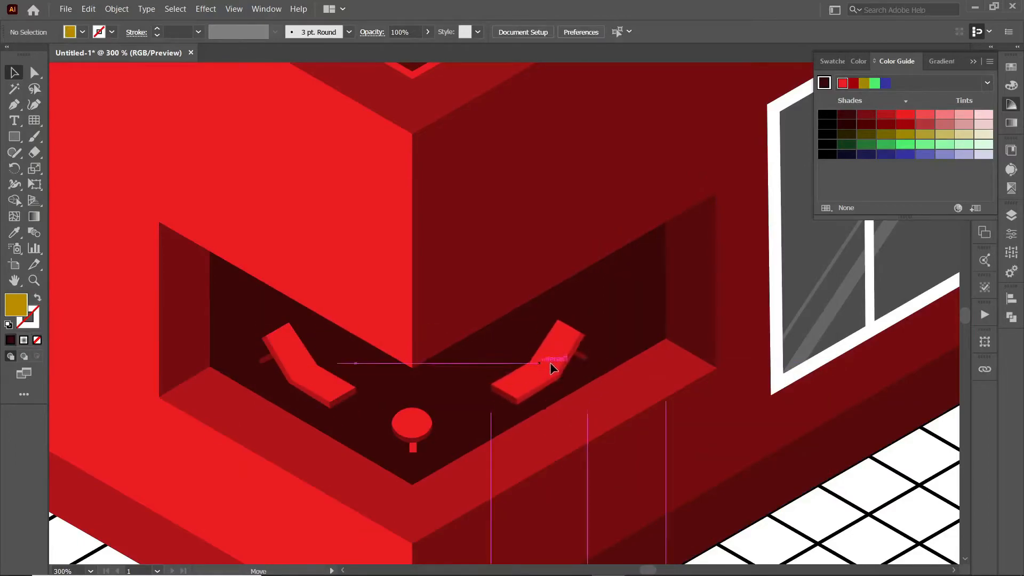
pyautogui.click(517, 384)
pyautogui.click(789, 536)
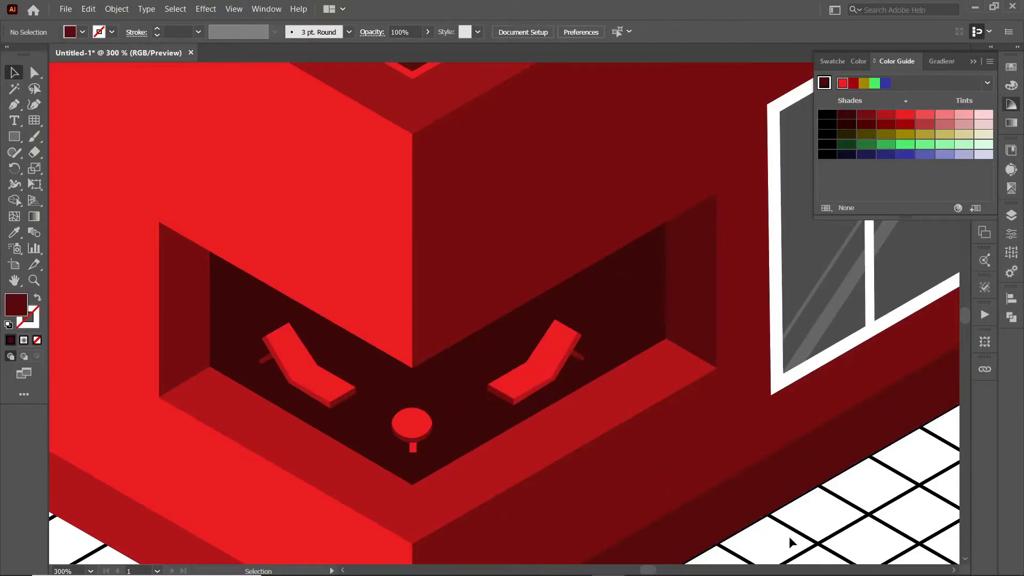
# Fill the roof's outer border with a very dark red from the colour guide's shades.
pyautogui.hotkey('ctrl', '-')
pyautogui.hotkey('ctrl', '-')
pyautogui.hotkey('ctrl', '-')
pyautogui.hotkey('ctrl', '-')
pyautogui.moveTo(462, 246); pyautogui.dragTo(418, 360)
pyautogui.click(373, 236)
pyautogui.click(82, 32)
pyautogui.click(40, 104)
pyautogui.click(859, 62)
pyautogui.click(896, 61)
pyautogui.press('i')
pyautogui.click(367, 245)
pyautogui.click(866, 115)
pyautogui.click(848, 116)
# Try several shades on the roof's inner ring and settle on a dark red.
pyautogui.press('v')
pyautogui.click(355, 212)
pyautogui.click(844, 115)
pyautogui.click(831, 115)
pyautogui.click(867, 115)
# Recolour the roof's central panel, trying a medium red and settling on a deep dark red shade.
pyautogui.click(442, 192)
pyautogui.click(885, 114)
pyautogui.click(688, 160)
pyautogui.click(480, 186)
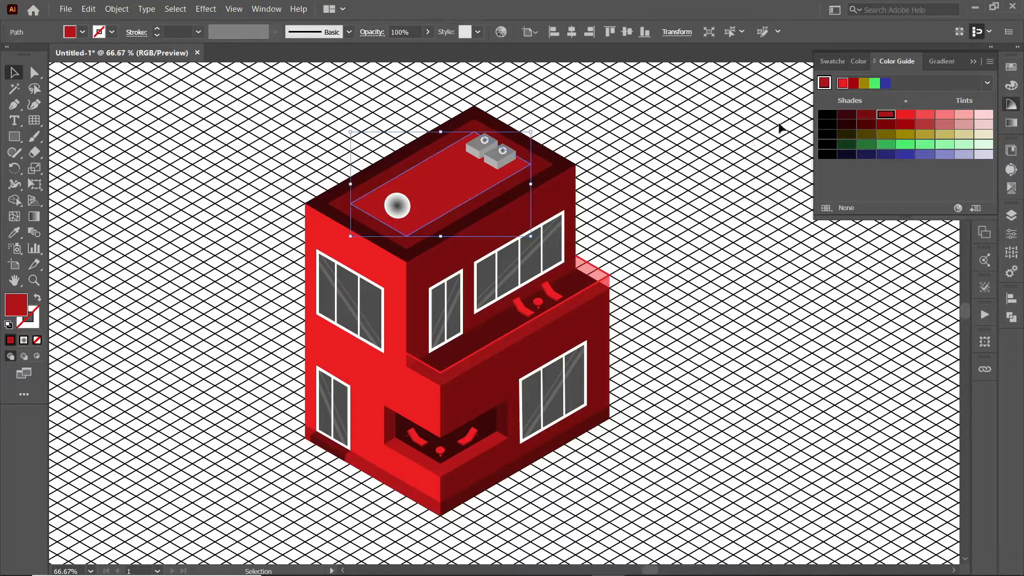
pyautogui.click(866, 124)
pyautogui.click(686, 161)
# Try two other dark red shades on the roof's central panel and undo both.
pyautogui.click(480, 186)
pyautogui.click(846, 124)
pyautogui.click(884, 124)
pyautogui.click(662, 160)
pyautogui.hotkey('ctrl', 'z')
pyautogui.hotkey('ctrl', 'z')
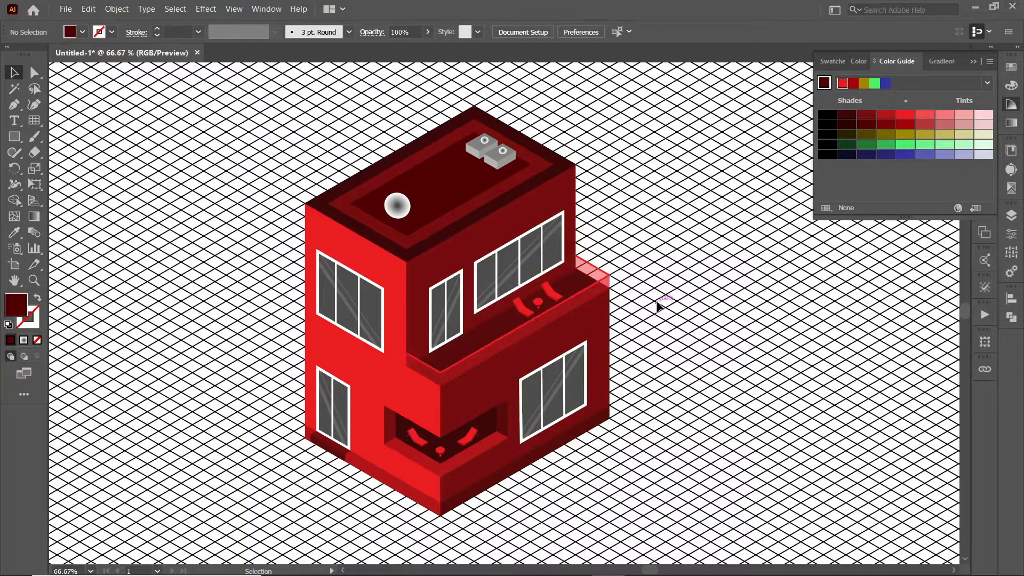
# Shift the two grey rooftop units and the round dome slightly on the roof.
pyautogui.click(973, 61)
pyautogui.moveTo(487, 147); pyautogui.dragTo(488, 148)
pyautogui.click(686, 187)
pyautogui.moveTo(407, 206); pyautogui.dragTo(409, 204)
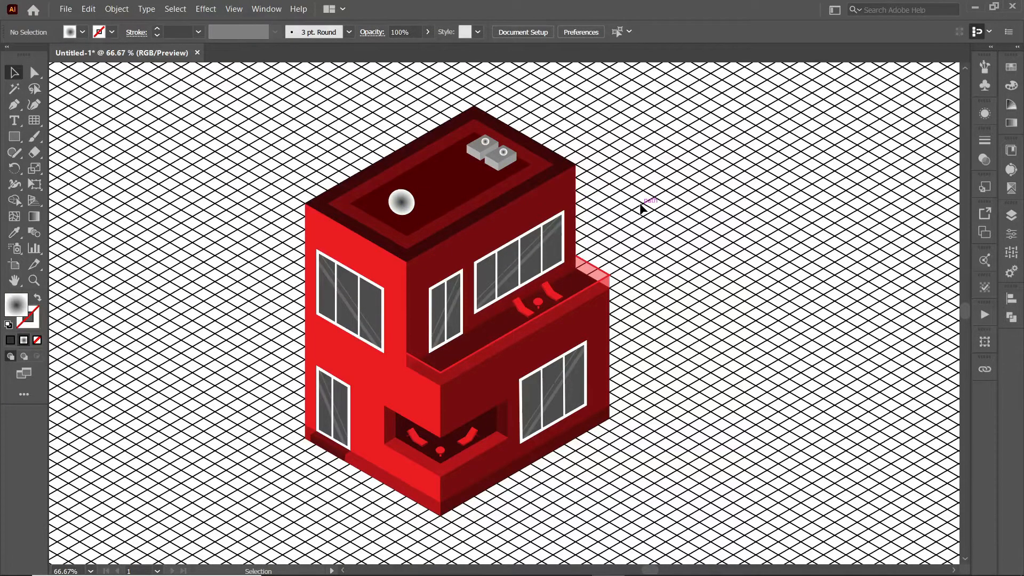
# Examine the rooftop units, the dome and the roof borders up close.
pyautogui.hotkey('ctrl', '+')
pyautogui.hotkey('ctrl', '+')
pyautogui.hotkey('ctrl', '+')
pyautogui.hotkey('ctrl', '+')
pyautogui.moveTo(866, 560); pyautogui.dragTo(786, 135)
pyautogui.moveTo(122, 554); pyautogui.dragTo(693, 555)
pyautogui.moveTo(142, 259); pyautogui.dragTo(138, 523)
pyautogui.moveTo(233, 176); pyautogui.dragTo(197, 554)
pyautogui.moveTo(293, 72); pyautogui.dragTo(59, 544)
pyautogui.moveTo(579, 407); pyautogui.dragTo(359, 406)
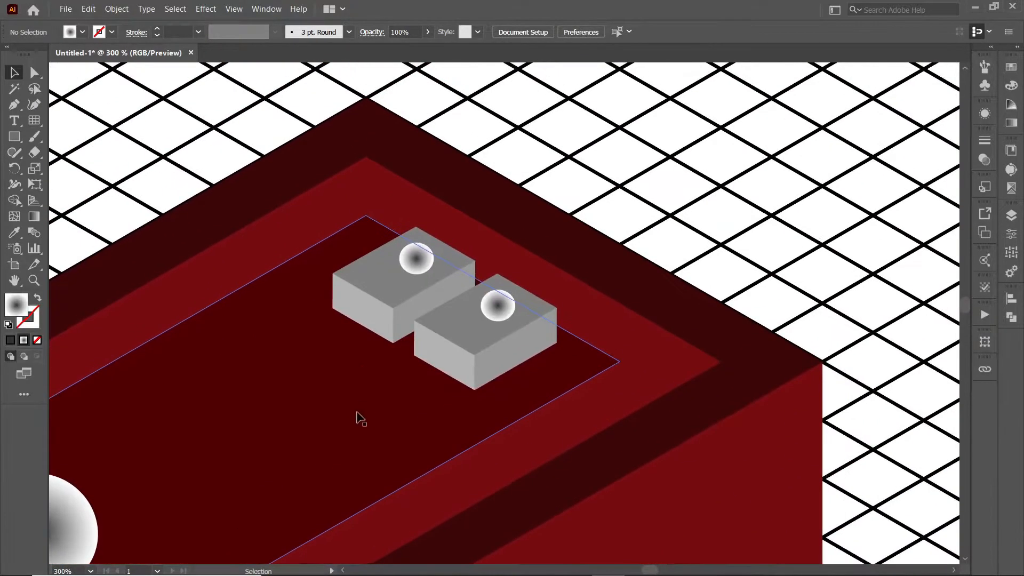
pyautogui.moveTo(159, 533); pyautogui.dragTo(416, 68)
pyautogui.hotkey('ctrl', '-')
pyautogui.hotkey('ctrl', '-')
pyautogui.hotkey('ctrl', '-')
# Draw straight cutting lines across the corners of the roof's inner ring with the Pen tool.
pyautogui.click(336, 232)
pyautogui.press('p')
pyautogui.click(289, 234)
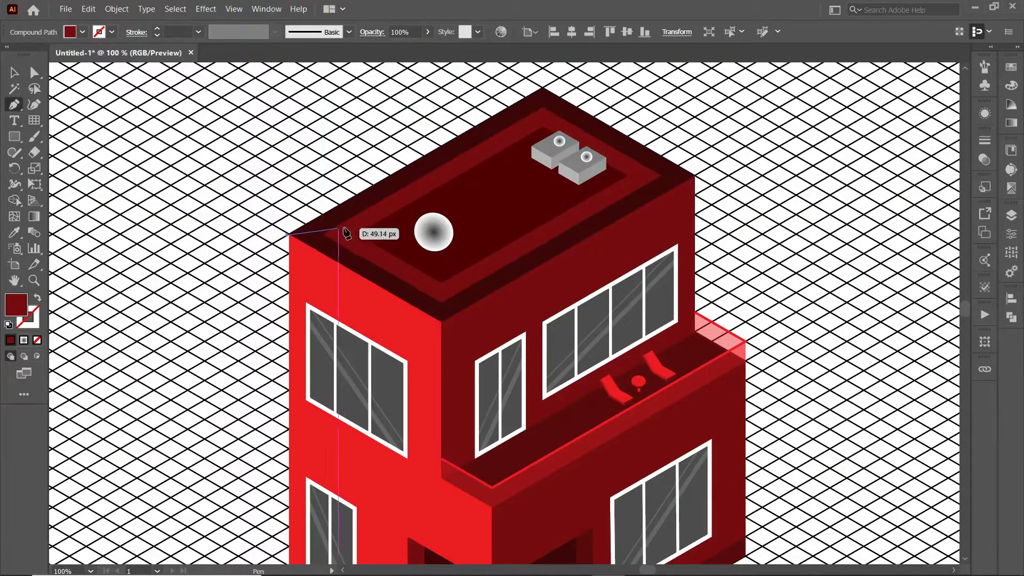
pyautogui.press('v')
pyautogui.click(81, 191)
pyautogui.click(619, 176)
pyautogui.click(707, 175)
pyautogui.keyDown('ctrl'); pyautogui.click(723, 144); pyautogui.keyUp('ctrl')
pyautogui.click(543, 77)
pyautogui.click(542, 146)
# Divide the roof's inner ring along the corner lines using the Pathfinder Divide operation.
pyautogui.keyDown('ctrl'); pyautogui.keyDown('shift'); pyautogui.click(289, 234); pyautogui.keyUp('shift'); pyautogui.keyUp('ctrl')
pyautogui.keyDown('shift'); pyautogui.click(442, 320); pyautogui.keyUp('shift')
pyautogui.keyDown('shift'); pyautogui.click(704, 176); pyautogui.keyUp('shift')
pyautogui.keyDown('shift'); pyautogui.click(619, 193); pyautogui.keyUp('shift')
pyautogui.click(1011, 317)
pyautogui.click(857, 363)
pyautogui.doubleClick(565, 229)
pyautogui.click(394, 252)
pyautogui.click(754, 132)
pyautogui.press('Escape')
pyautogui.click(747, 272)
# Try several red shades on the front-right strip of the roof's inner ring and settle on a very dark red.
pyautogui.click(1004, 68)
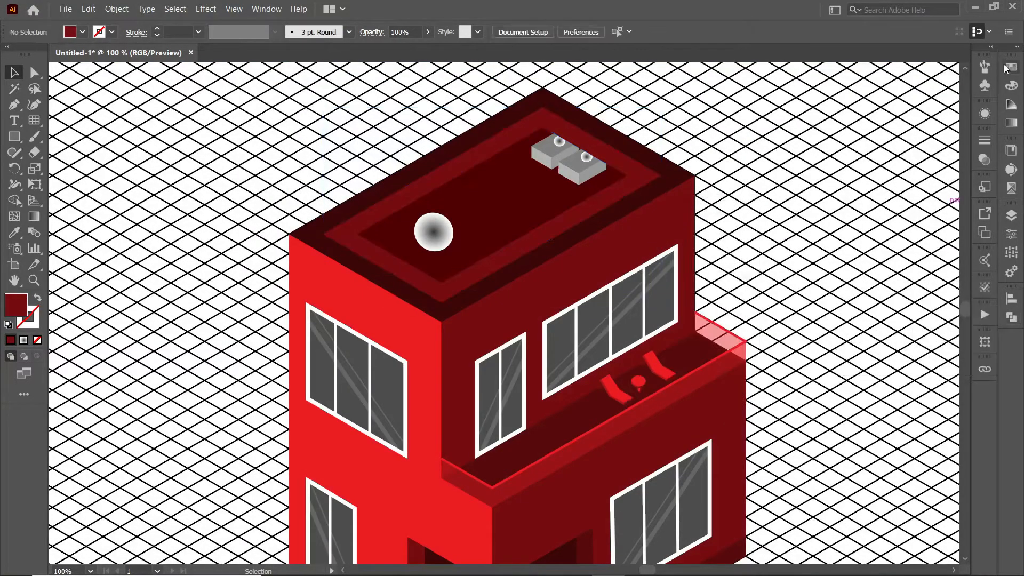
pyautogui.click(550, 241)
pyautogui.click(896, 61)
pyautogui.click(886, 114)
pyautogui.click(847, 115)
pyautogui.click(867, 114)
pyautogui.click(866, 124)
pyautogui.click(886, 125)
pyautogui.click(757, 155)
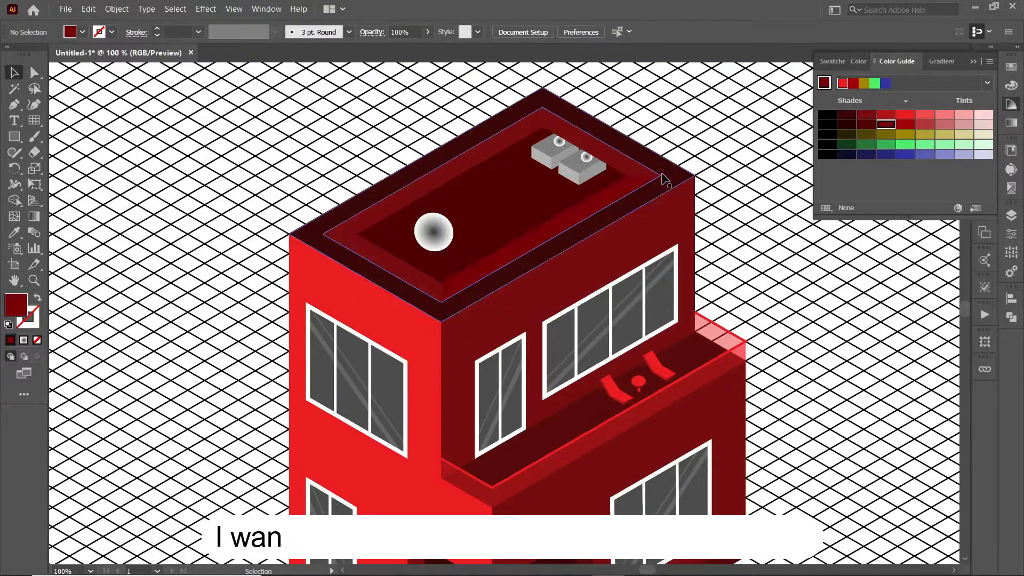
pyautogui.click(635, 187)
pyautogui.click(848, 125)
pyautogui.click(803, 152)
# Fill the inner ring's front-left strip with the very dark red sampled from the front-right strip.
pyautogui.click(382, 259)
pyautogui.click(14, 233)
pyautogui.click(469, 275)
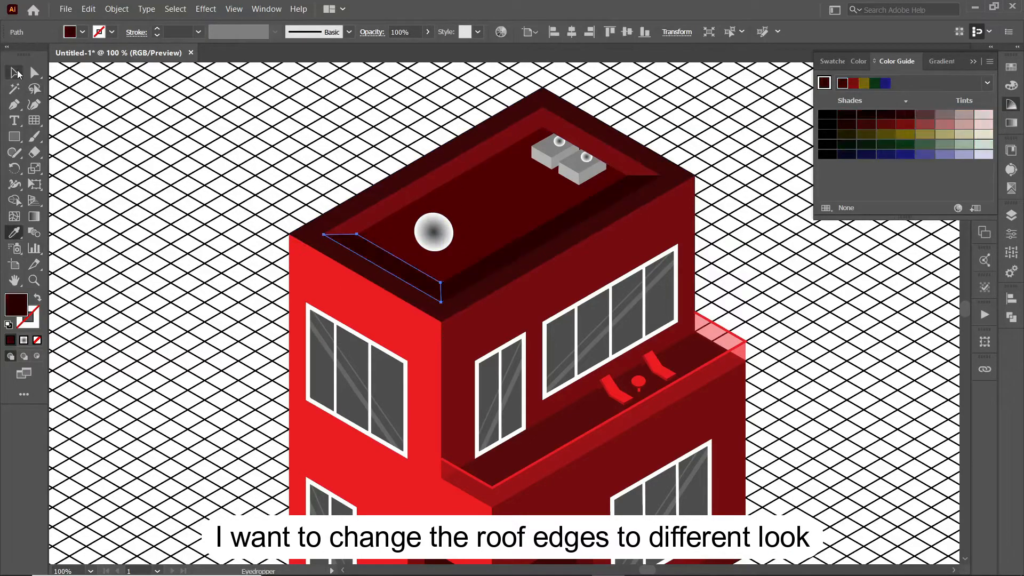
pyautogui.click(14, 72)
pyautogui.click(109, 163)
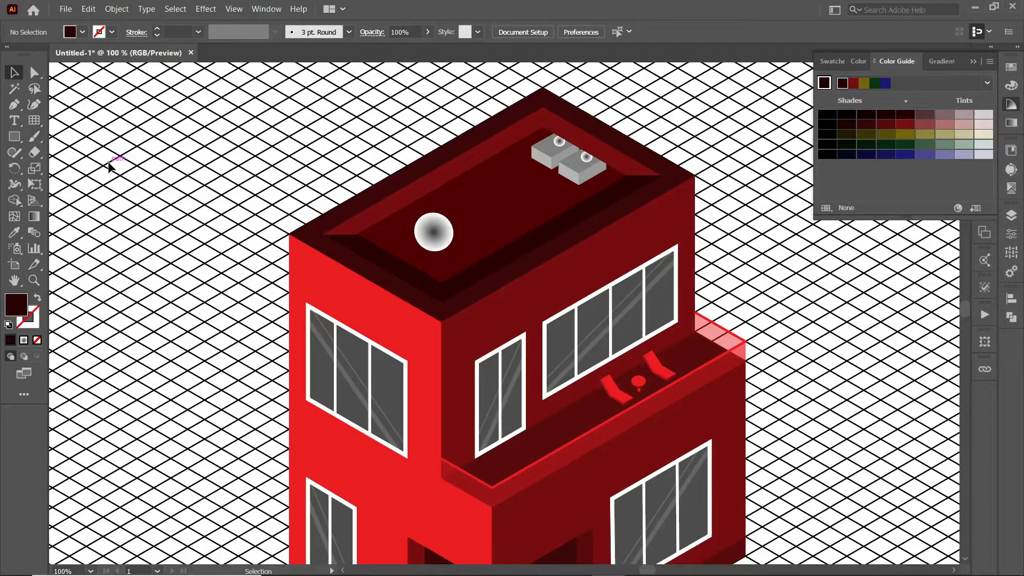
# Recolour both front strips of the roof's inner ring with the deep red of the central panel.
pyautogui.click(471, 272)
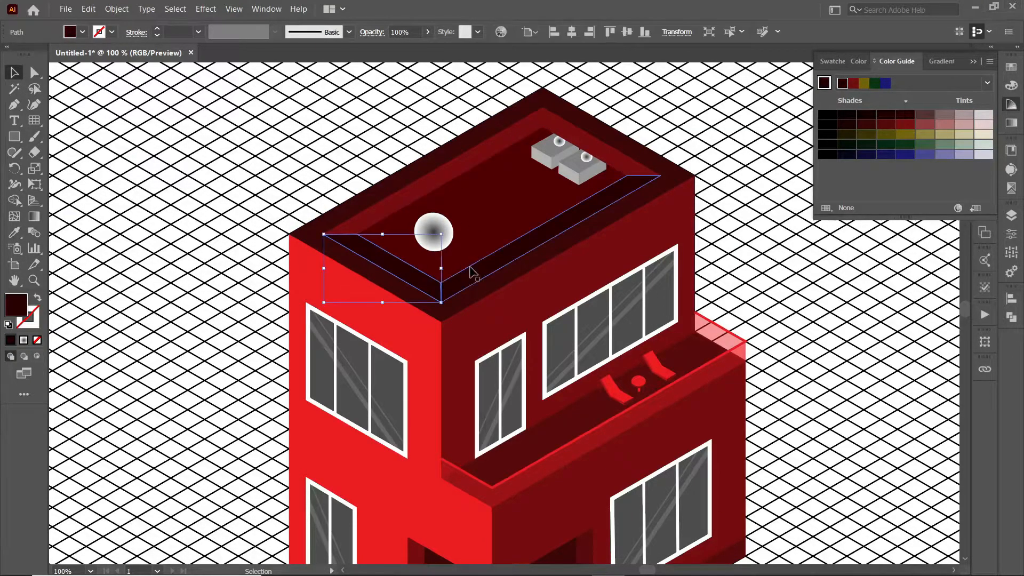
pyautogui.click(399, 237)
pyautogui.press('v')
pyautogui.click(155, 141)
# Draw a small dark red triangle with the Pen tool at the left corner end of the roof's back-left strip.
pyautogui.click(15, 104)
pyautogui.click(357, 235)
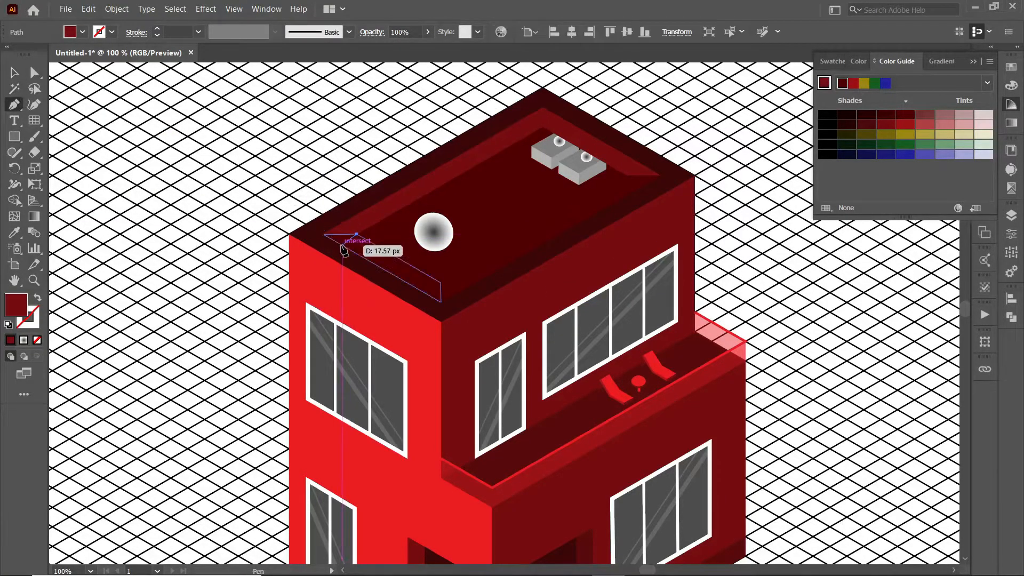
pyautogui.hotkey('ctrl', '+')
pyautogui.hotkey('ctrl', '+')
pyautogui.hotkey('ctrl', '+')
pyautogui.hotkey('ctrl', '+')
pyautogui.click(427, 347)
pyautogui.click(370, 315)
pyautogui.click(506, 314)
pyautogui.press('v')
pyautogui.click(144, 153)
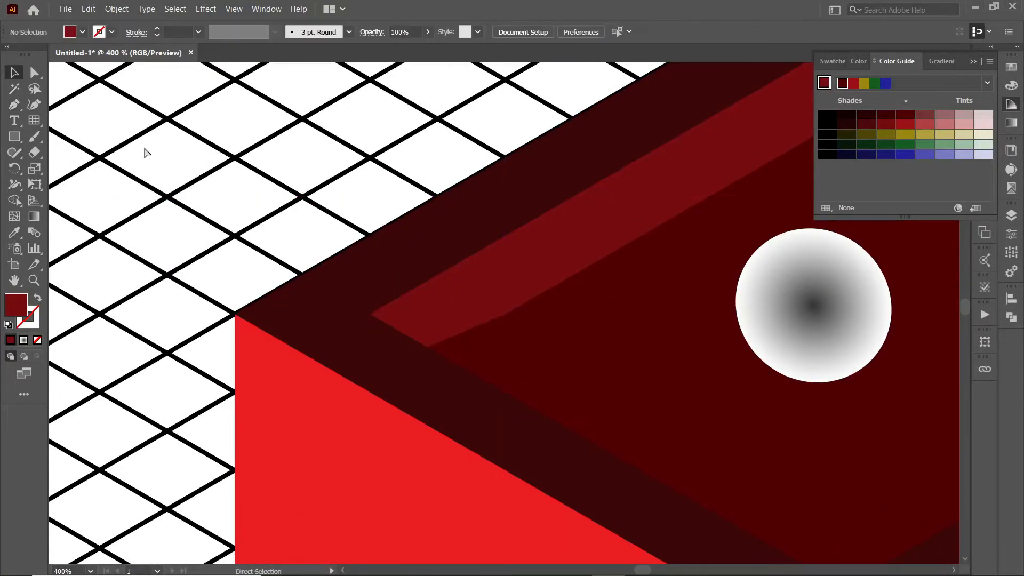
# Adjust the anchor point at the left corner triangle's lower tip with the Direct Selection tool.
pyautogui.hotkey('ctrl', '-')
pyautogui.hotkey('ctrl', '-')
pyautogui.hotkey('ctrl', '-')
pyautogui.hotkey('ctrl', '-')
pyautogui.hotkey('ctrl', '+')
pyautogui.hotkey('ctrl', '+')
pyautogui.moveTo(144, 176); pyautogui.dragTo(213, 266)
pyautogui.click(146, 234)
pyautogui.click(33, 74)
pyautogui.moveTo(140, 243); pyautogui.dragTo(146, 245)
pyautogui.click(86, 155)
pyautogui.click(14, 73)
# Unite the left corner triangle with the roof's back-left strip into a single shape.
pyautogui.click(229, 176)
pyautogui.keyDown('shift'); pyautogui.click(152, 234); pyautogui.keyUp('shift')
pyautogui.click(1011, 317)
pyautogui.click(856, 329)
pyautogui.click(180, 131)
# Draw a small dark red Pen tool triangle at the right corner end of the roof's back-right strip and merge it into the strip.
pyautogui.moveTo(730, 117); pyautogui.dragTo(665, 210)
pyautogui.press('p')
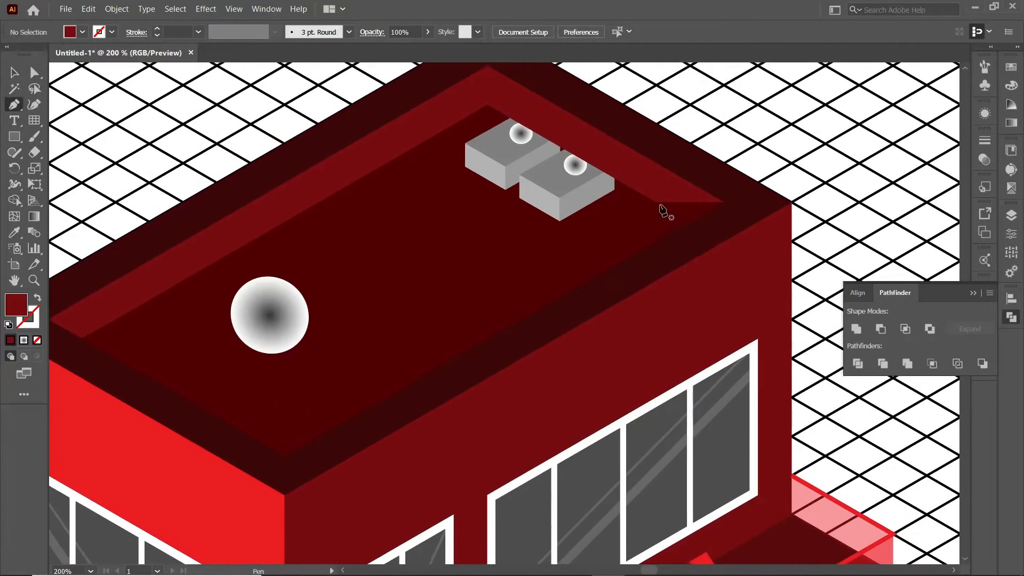
pyautogui.click(724, 202)
pyautogui.click(657, 202)
pyautogui.click(14, 72)
pyautogui.keyDown('shift'); pyautogui.click(662, 181); pyautogui.keyUp('shift')
pyautogui.click(229, 234)
pyautogui.moveTo(15, 105); pyautogui.dragTo(55, 137)
pyautogui.press('v')
pyautogui.click(197, 146)
pyautogui.click(517, 169)
pyautogui.click(766, 103)
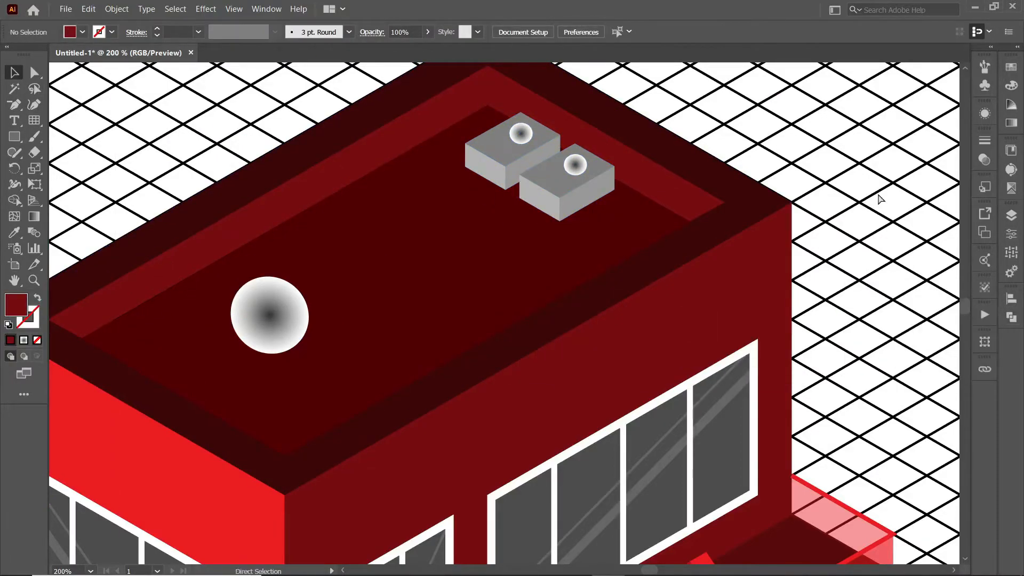
# Split the left wall's base band lengthwise with a Pen line and the Divide operation, and ungroup the resulting pieces.
pyautogui.hotkey('ctrl', '0')
pyautogui.scroll(5, 458, 353)
pyautogui.moveTo(459, 353); pyautogui.dragTo(387, 255)
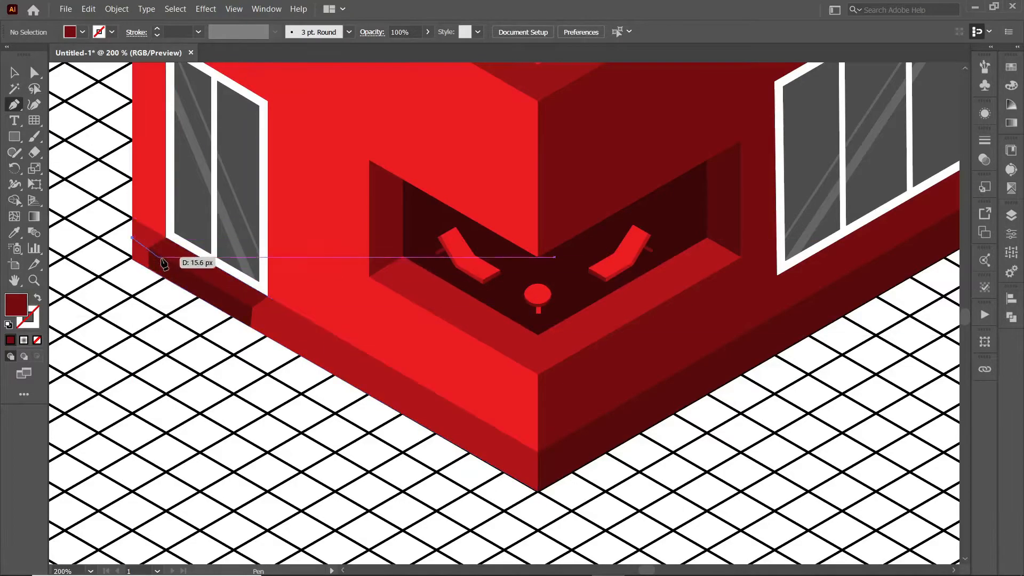
pyautogui.click(537, 472)
pyautogui.press('v')
pyautogui.keyDown('shift'); pyautogui.click(288, 339); pyautogui.keyUp('shift')
pyautogui.click(1011, 317)
pyautogui.click(858, 363)
pyautogui.rightClick(277, 311)
pyautogui.click(321, 423)
# Recolour the lower strip of the left wall's base band with a darker red shade.
pyautogui.click(1011, 104)
pyautogui.click(886, 116)
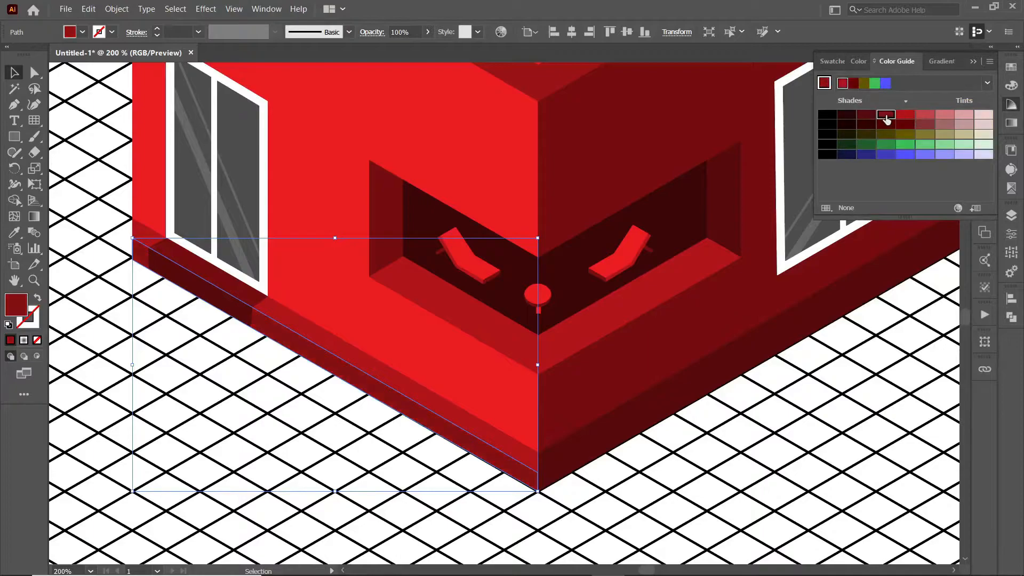
pyautogui.click(354, 423)
# Split the right wall's base band lengthwise with a Pen line and the Divide operation, and ungroup the pieces.
pyautogui.moveTo(537, 472); pyautogui.dragTo(282, 445)
pyautogui.press('p')
pyautogui.click(282, 445)
pyautogui.click(812, 139)
pyautogui.press('v')
pyautogui.keyDown('shift'); pyautogui.click(768, 165); pyautogui.keyUp('shift')
pyautogui.click(1011, 317)
pyautogui.click(858, 364)
pyautogui.rightClick(648, 221)
pyautogui.click(691, 333)
# Recolour the lower strip of the right wall's base band with a very dark red shade.
pyautogui.click(1011, 104)
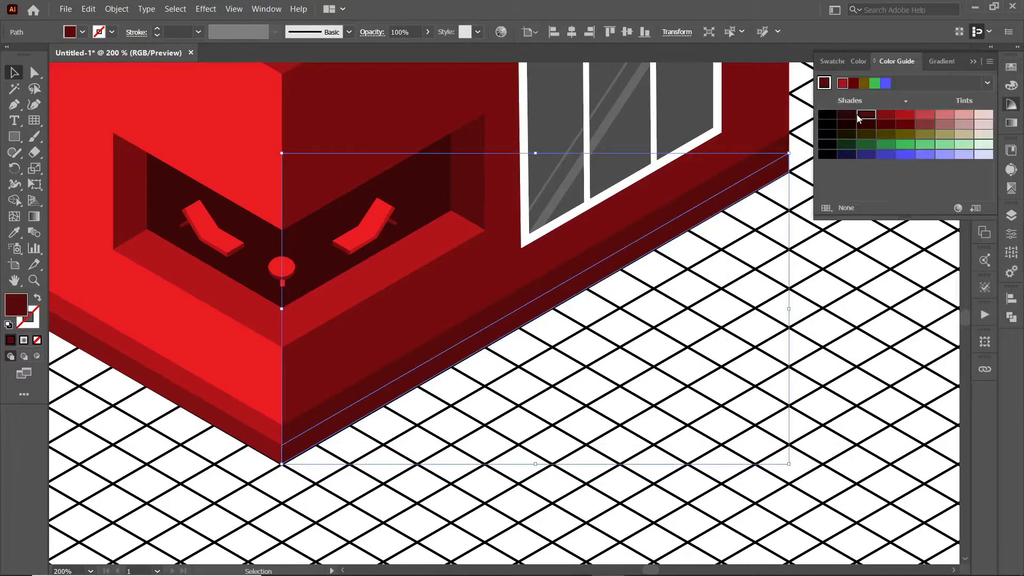
pyautogui.click(848, 115)
pyautogui.click(878, 183)
pyautogui.click(771, 172)
pyautogui.click(1011, 67)
pyautogui.click(890, 60)
pyautogui.click(866, 115)
pyautogui.click(883, 125)
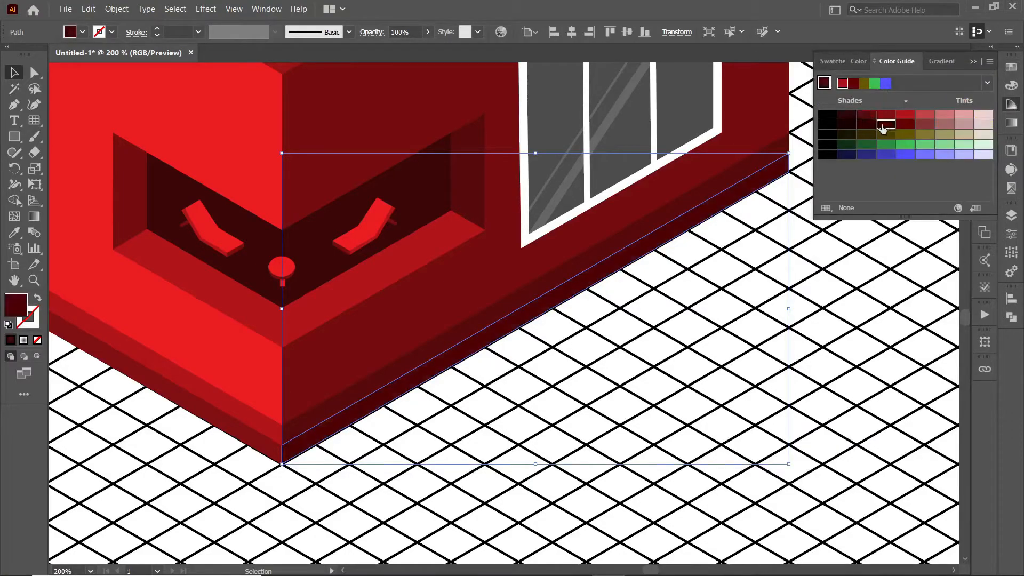
pyautogui.click(974, 63)
# Isolate the glass group of the left wall's upper window and fill its panes with a blue swatch.
pyautogui.hotkey('ctrl', '-')
pyautogui.hotkey('ctrl', '-')
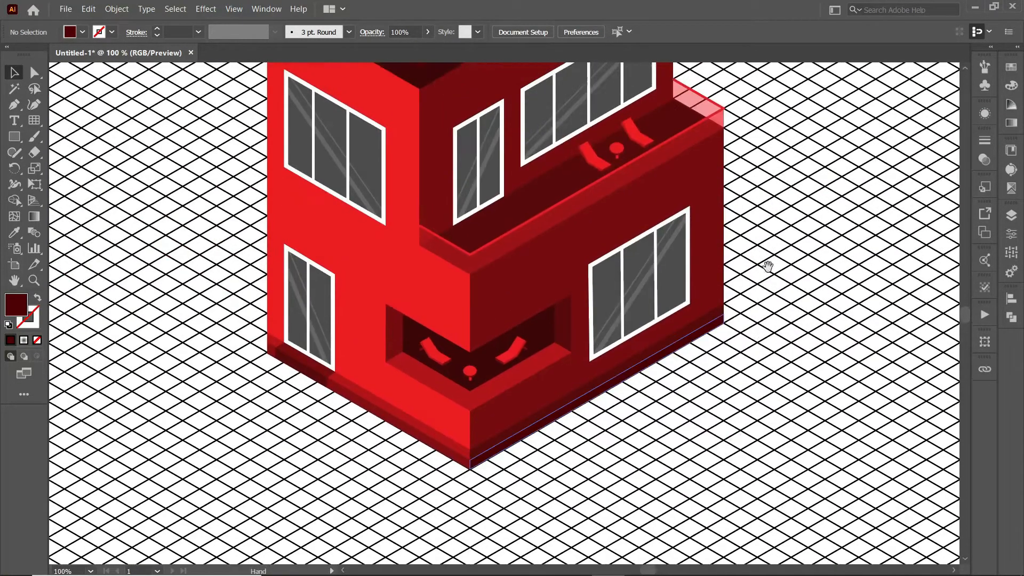
pyautogui.click(341, 242)
pyautogui.doubleClick(335, 279)
pyautogui.keyDown('shift'); pyautogui.click(280, 186); pyautogui.keyUp('shift')
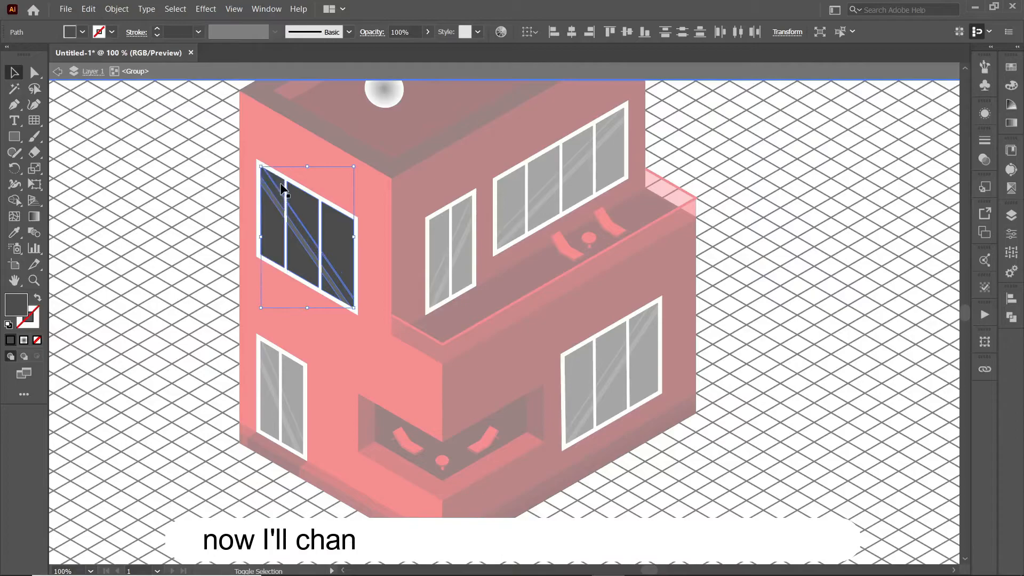
pyautogui.click(82, 32)
pyautogui.click(95, 66)
# Change the glass panes of the left wall's upper window to a light blue swatch.
pyautogui.click(266, 264)
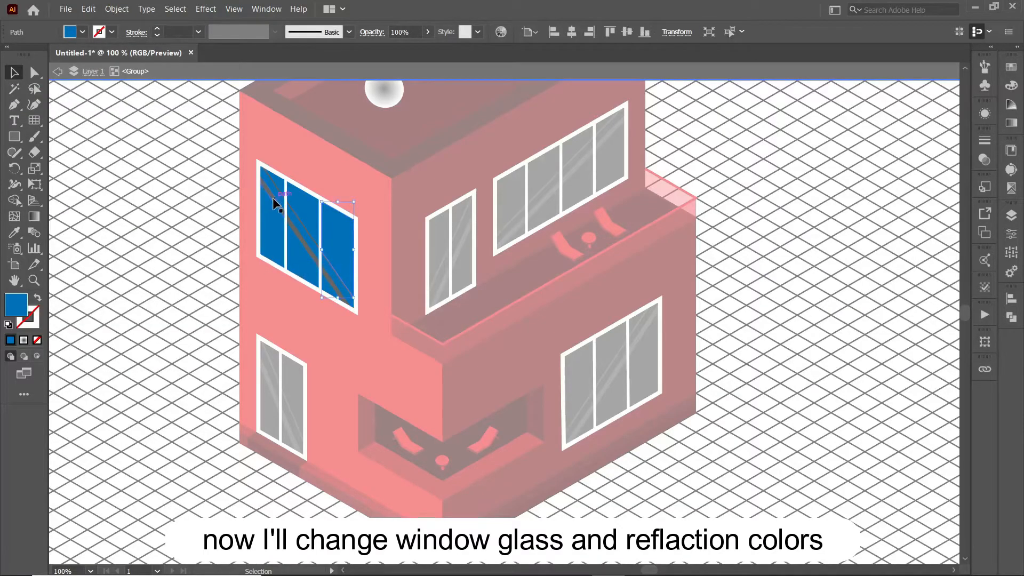
pyautogui.click(273, 197)
pyautogui.hotkey('ctrl', '+')
pyautogui.hotkey('ctrl', '+')
pyautogui.hotkey('ctrl', '+')
pyautogui.click(528, 279)
pyautogui.keyDown('shift'); pyautogui.click(578, 405); pyautogui.keyUp('shift')
pyautogui.moveTo(671, 408); pyautogui.dragTo(308, 302)
pyautogui.keyDown('shift'); pyautogui.click(332, 460); pyautogui.keyUp('shift')
pyautogui.click(82, 31)
pyautogui.click(88, 66)
# Match the remaining glass pieces of the upper window to the light blue and shift the glass to a deeper blue shade.
pyautogui.keyDown('shift'); pyautogui.click(227, 217); pyautogui.keyUp('shift')
pyautogui.click(14, 233)
pyautogui.click(140, 240)
pyautogui.click(14, 73)
pyautogui.click(1011, 104)
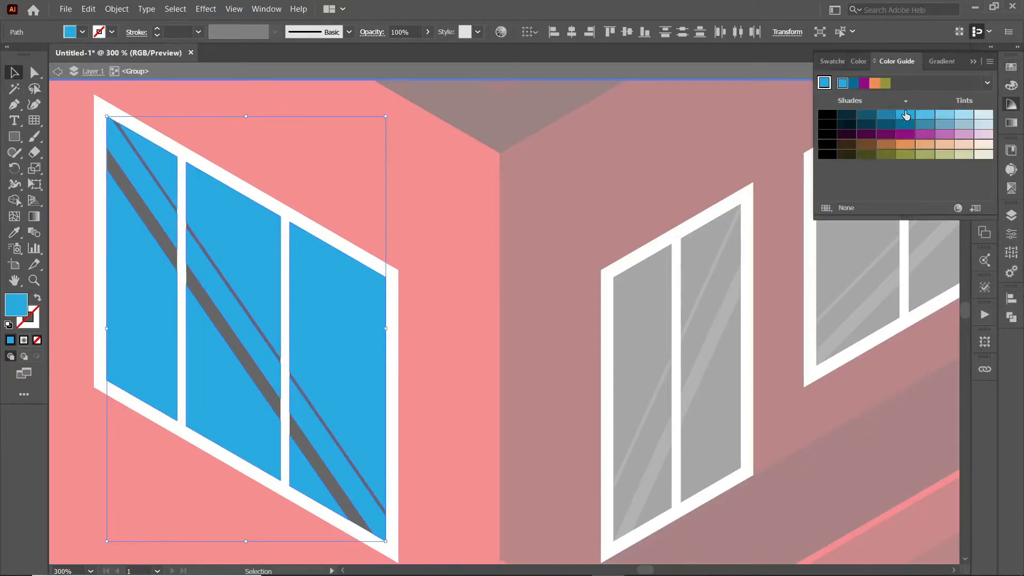
pyautogui.click(905, 124)
# Recolour the reflection stripes of the left wall's upper window with a lighter tint of the glass blue.
pyautogui.click(170, 197)
pyautogui.keyDown('shift'); pyautogui.click(299, 441); pyautogui.keyUp('shift')
pyautogui.keyDown('shift'); pyautogui.click(297, 386); pyautogui.keyUp('shift')
pyautogui.press('i')
pyautogui.click(270, 240)
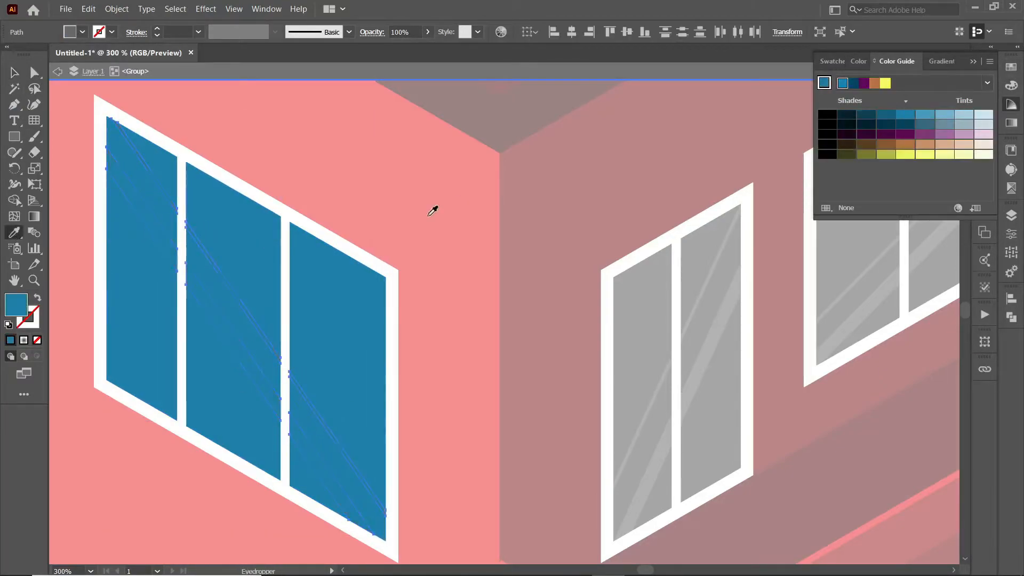
pyautogui.click(925, 114)
# Recolour the glass of the left wall's lower window with the blue sampled from the upper window's glass.
pyautogui.moveTo(536, 248); pyautogui.dragTo(160, 201)
pyautogui.moveTo(353, 309); pyautogui.dragTo(488, 64)
pyautogui.click(226, 345)
pyautogui.moveTo(226, 345); pyautogui.dragTo(135, 271)
pyautogui.doubleClick(133, 273)
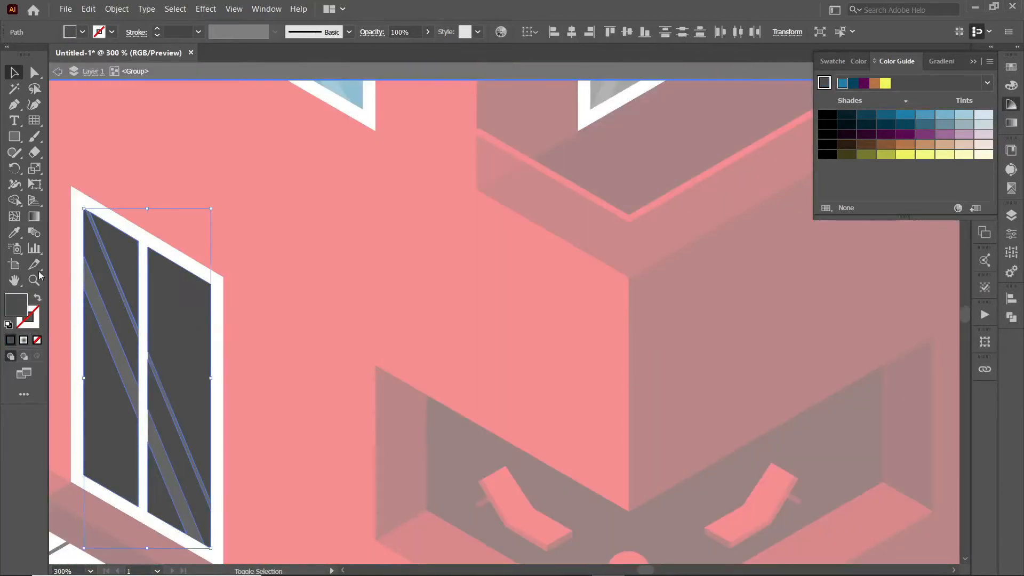
pyautogui.click(14, 233)
pyautogui.click(350, 95)
# Recolour the lower left window's reflection stripes with the lighter blue sampled from the upper window's reflections.
pyautogui.click(14, 73)
pyautogui.click(113, 336)
pyautogui.keyDown('shift'); pyautogui.click(160, 437); pyautogui.keyUp('shift')
pyautogui.click(338, 94)
pyautogui.click(14, 73)
# Isolate the narrow two-pane window on the upper right wall and match its glass to the finished window's blue.
pyautogui.moveTo(792, 173); pyautogui.dragTo(595, 556)
pyautogui.doubleClick(416, 257)
pyautogui.keyDown('shift'); pyautogui.click(471, 222); pyautogui.keyUp('shift')
pyautogui.click(15, 232)
pyautogui.click(107, 240)
# Match the narrow two-pane window's reflection stripes to the lighter blue of the finished reflections.
pyautogui.keyDown('shift'); pyautogui.click(439, 346); pyautogui.keyUp('shift')
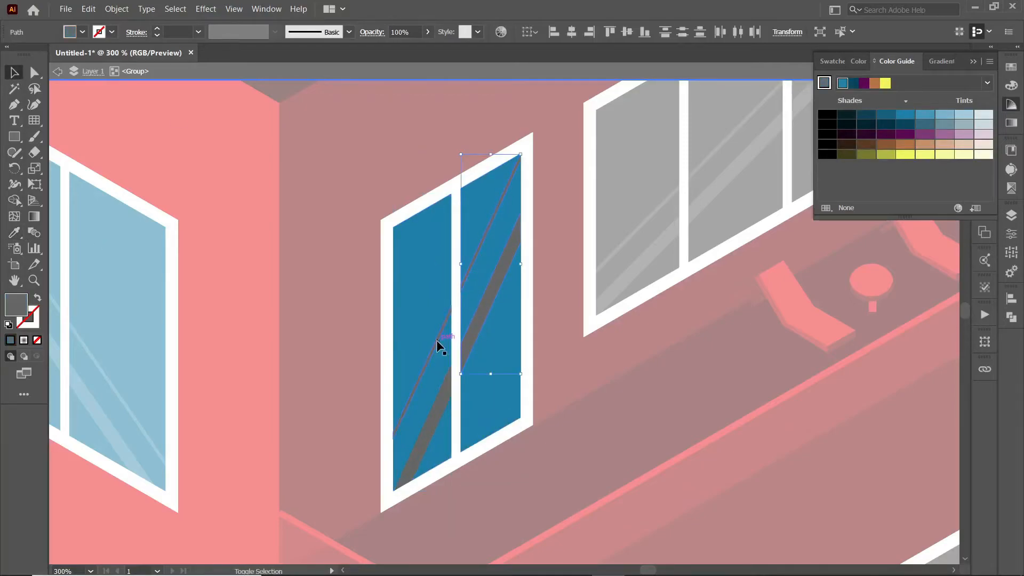
pyautogui.click(105, 416)
pyautogui.click(14, 73)
# Recolour all four glass panes of the wide window above the balcony with the sampled window blue.
pyautogui.moveTo(729, 144); pyautogui.dragTo(398, 246)
pyautogui.doubleClick(310, 251)
pyautogui.keyDown('shift'); pyautogui.click(405, 187); pyautogui.keyUp('shift')
pyautogui.keyDown('shift'); pyautogui.click(483, 126); pyautogui.keyUp('shift')
pyautogui.scroll(2, 482, 126)
pyautogui.keyDown('shift'); pyautogui.click(576, 132); pyautogui.keyUp('shift')
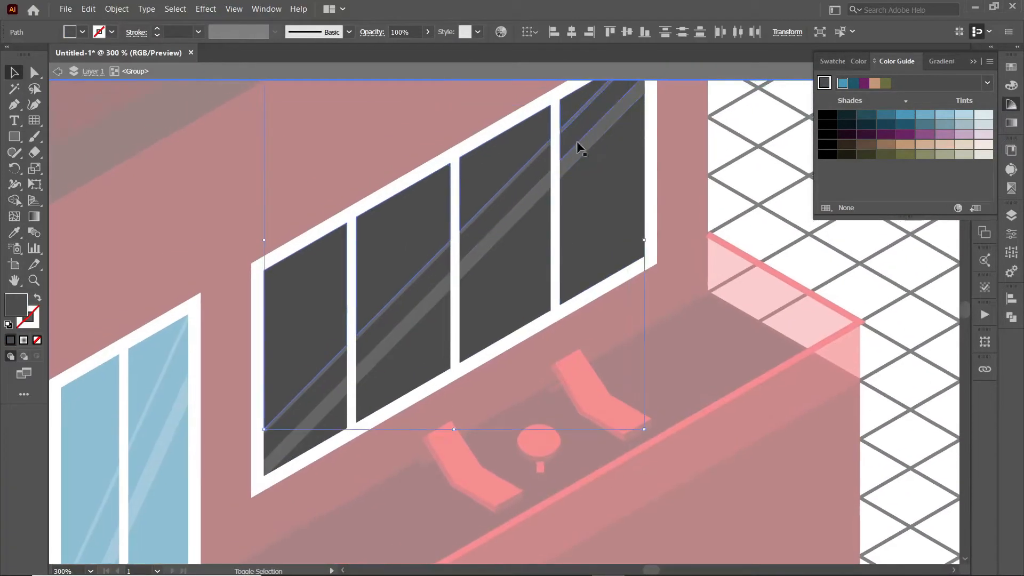
pyautogui.keyDown('shift'); pyautogui.click(339, 409); pyautogui.keyUp('shift')
pyautogui.click(14, 232)
pyautogui.click(142, 354)
# Recolour the reflection stripes of the wide four-pane window with the sampled lighter blue.
pyautogui.click(15, 73)
pyautogui.click(578, 115)
pyautogui.keyDown('shift'); pyautogui.click(593, 138); pyautogui.keyUp('shift')
pyautogui.keyDown('shift'); pyautogui.click(522, 172); pyautogui.keyUp('shift')
pyautogui.keyDown('shift'); pyautogui.click(512, 219); pyautogui.keyUp('shift')
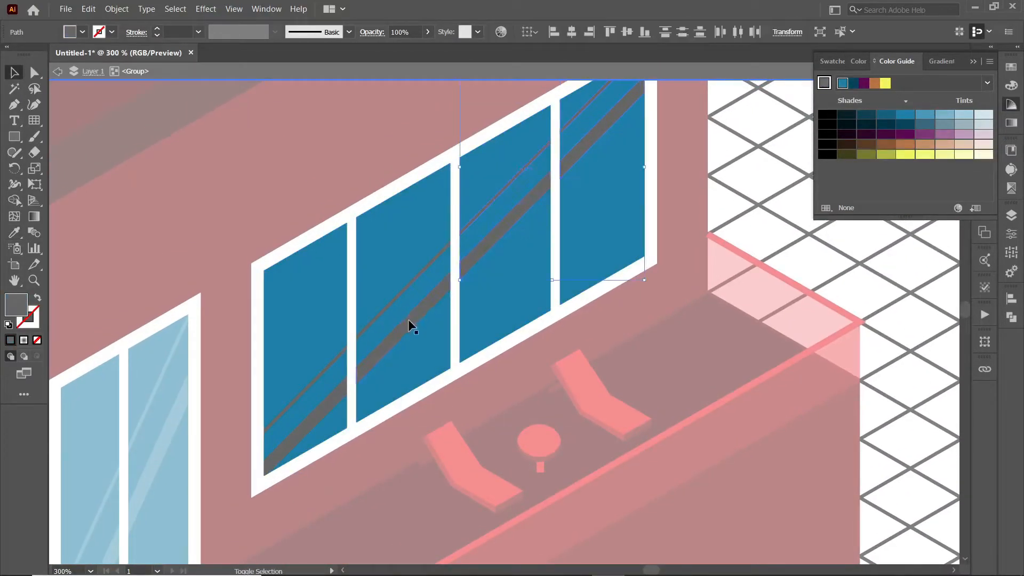
pyautogui.click(15, 232)
pyautogui.click(149, 469)
pyautogui.click(15, 73)
# Isolate the right wall's lower three-pane window and match its glass to the blue of the other windows.
pyautogui.moveTo(522, 534); pyautogui.dragTo(537, 166)
pyautogui.moveTo(537, 368); pyautogui.dragTo(514, 274)
pyautogui.doubleClick(505, 375)
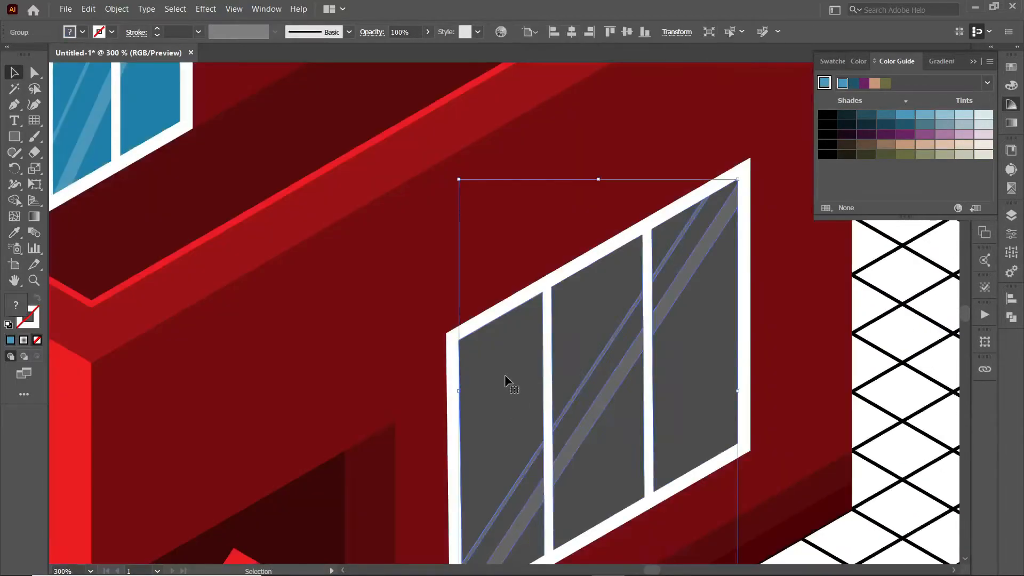
pyautogui.doubleClick(505, 375)
pyautogui.keyDown('shift'); pyautogui.click(640, 430); pyautogui.keyUp('shift')
pyautogui.click(14, 233)
pyautogui.click(142, 123)
# Recolour the lower three-pane window's reflection stripes with the sampled lighter blue and exit its isolated group.
pyautogui.click(14, 73)
pyautogui.click(700, 251)
pyautogui.keyDown('shift'); pyautogui.click(678, 243); pyautogui.keyUp('shift')
pyautogui.keyDown('shift'); pyautogui.click(614, 338); pyautogui.keyUp('shift')
pyautogui.keyDown('shift'); pyautogui.click(597, 405); pyautogui.keyUp('shift')
pyautogui.click(62, 170)
pyautogui.click(15, 73)
pyautogui.click(57, 71)
pyautogui.click(973, 61)
# Select the complete house and combine all its parts into one group.
pyautogui.hotkey('ctrl', '-')
pyautogui.hotkey('ctrl', '-')
pyautogui.hotkey('ctrl', '-')
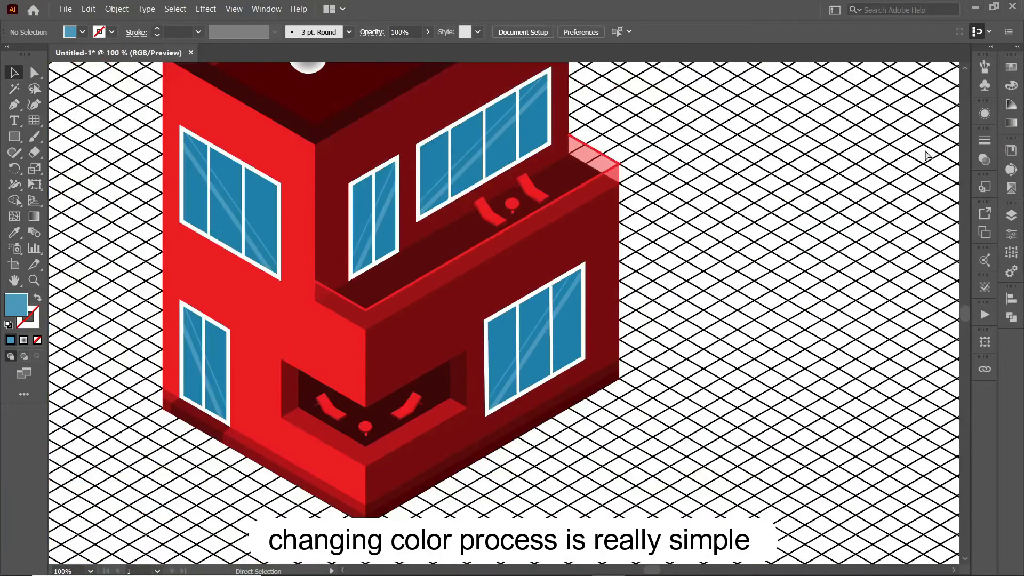
pyautogui.moveTo(451, 195); pyautogui.dragTo(530, 293)
pyautogui.hotkey('ctrl', '-')
pyautogui.moveTo(707, 483); pyautogui.dragTo(243, 123)
pyautogui.click(116, 9)
pyautogui.click(204, 57)
pyautogui.click(854, 448)
# Isolate the house group, select the shapes along the roof's inner edges, and divide them at their overlaps with Pathfinder.
pyautogui.doubleClick(414, 233)
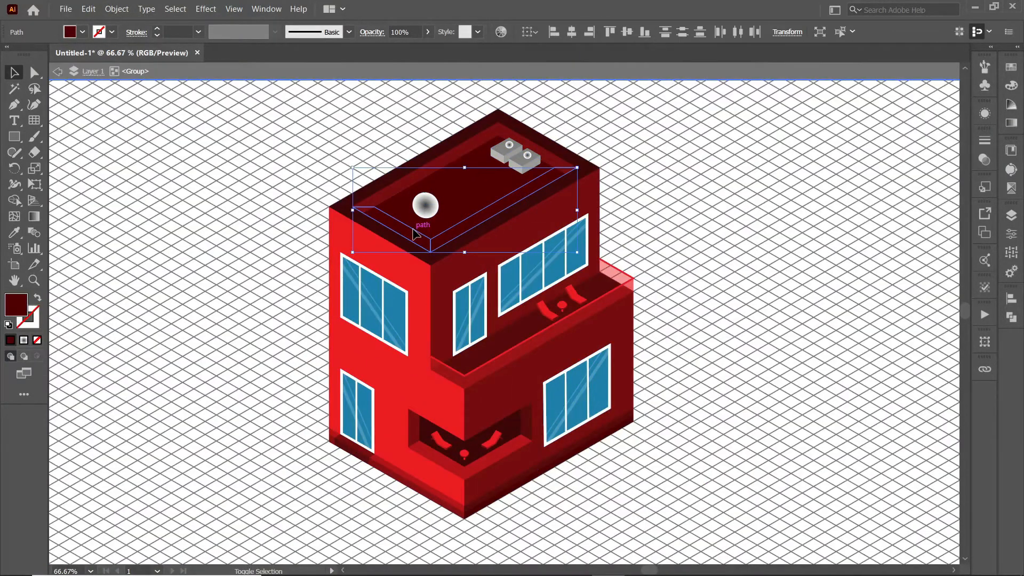
pyautogui.keyDown('shift'); pyautogui.click(385, 200); pyautogui.keyUp('shift')
pyautogui.keyDown('shift'); pyautogui.click(539, 153); pyautogui.keyUp('shift')
pyautogui.click(1011, 317)
pyautogui.click(857, 364)
# Merge the small piece at the roof recess's left corner with the adjoining inner-edge strip and exit the isolated group.
pyautogui.doubleClick(390, 221)
pyautogui.click(366, 210)
pyautogui.keyDown('shift'); pyautogui.click(400, 189); pyautogui.keyUp('shift')
pyautogui.click(856, 329)
pyautogui.click(558, 162)
pyautogui.doubleClick(725, 260)
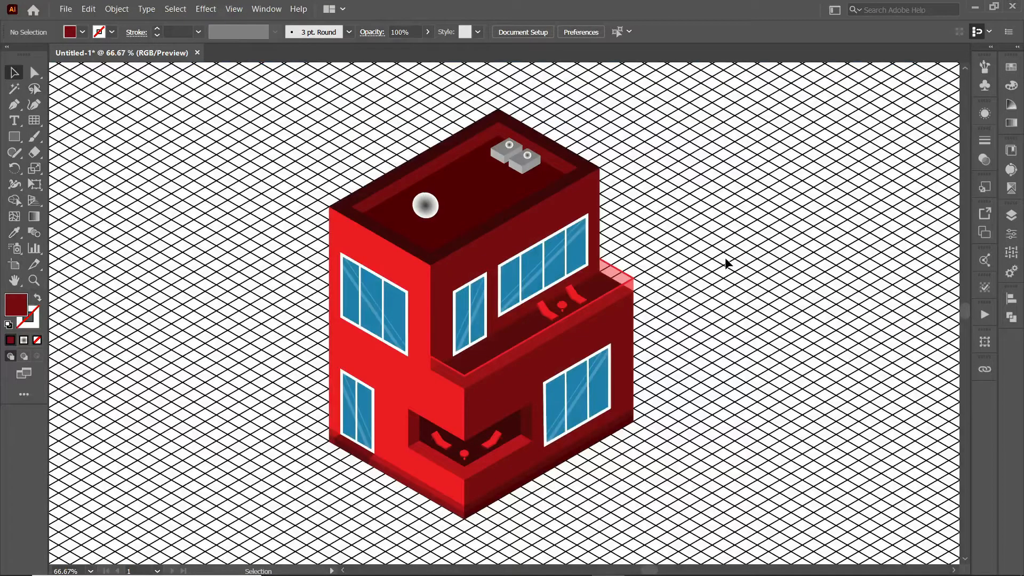
# Inside the house group, slightly enlarge the round roof dome and shift the two grey roof units, and leave the group.
pyautogui.click(428, 202)
pyautogui.doubleClick(429, 203)
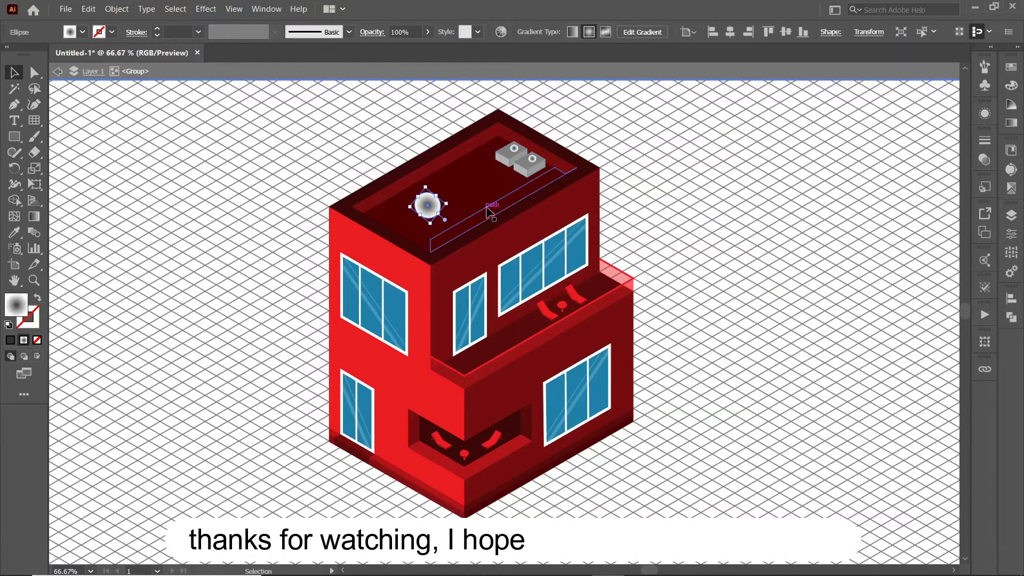
pyautogui.doubleClick(659, 206)
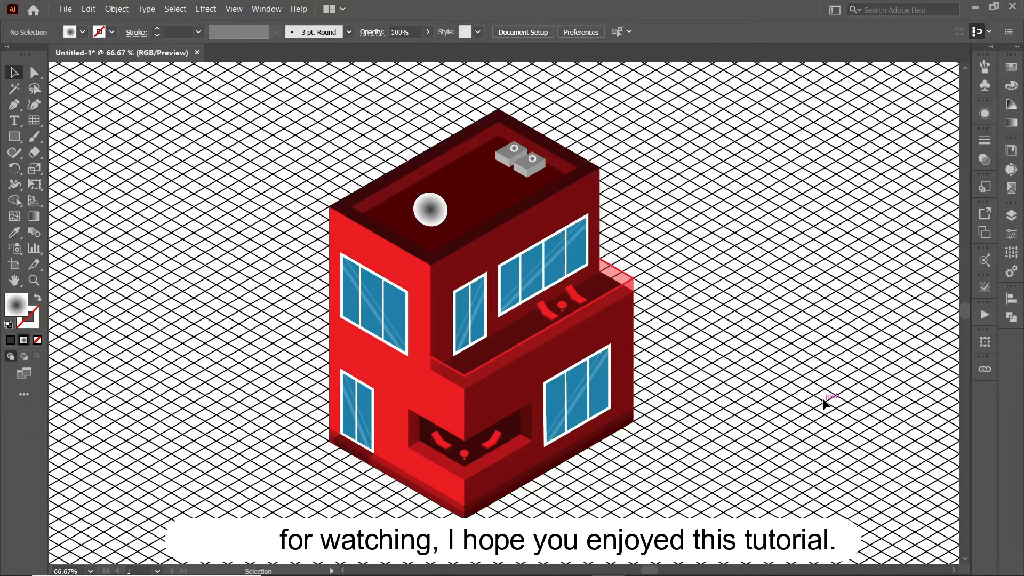
# Scale the whole house up to about one and a half times its size, centre it on the artboard, and deselect it.
pyautogui.hotkey('ctrl', '0')
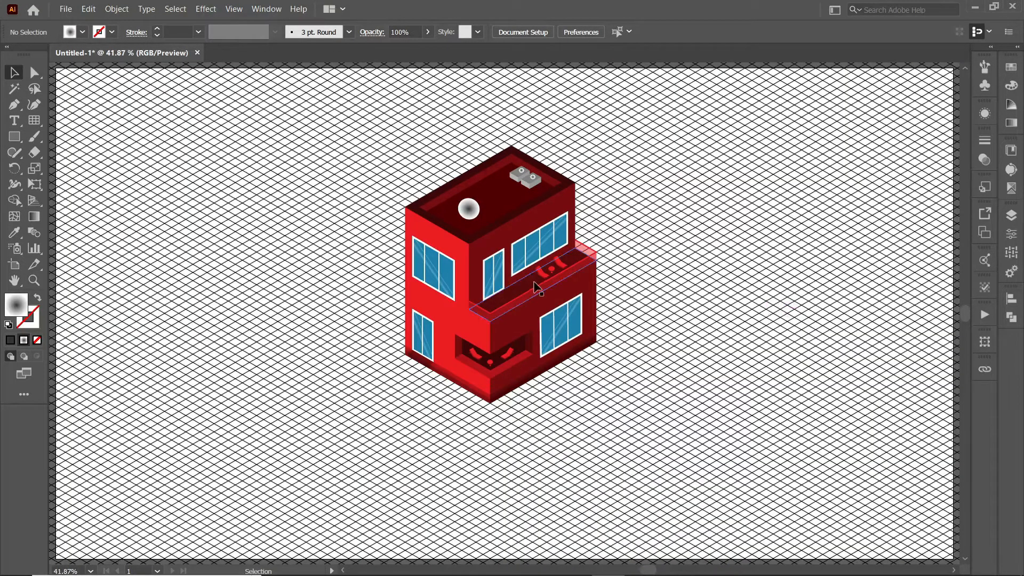
pyautogui.moveTo(534, 281); pyautogui.dragTo(536, 320)
pyautogui.moveTo(598, 312); pyautogui.dragTo(650, 308)
pyautogui.click(822, 334)
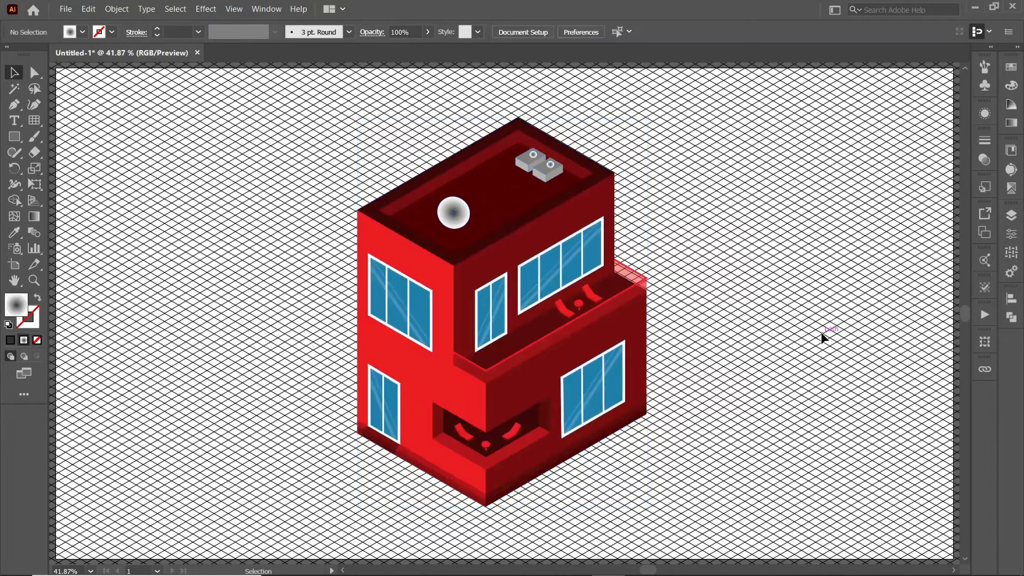